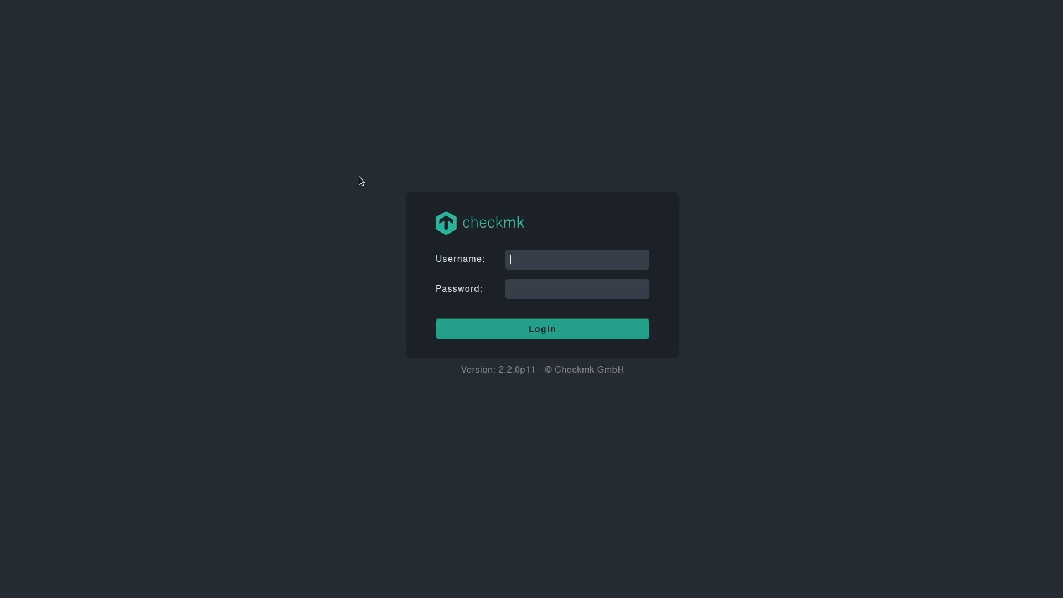
Switch from the Checkmk login page to the 'Authentication with SAML' documentation tab.
mouse_move(363, 2)
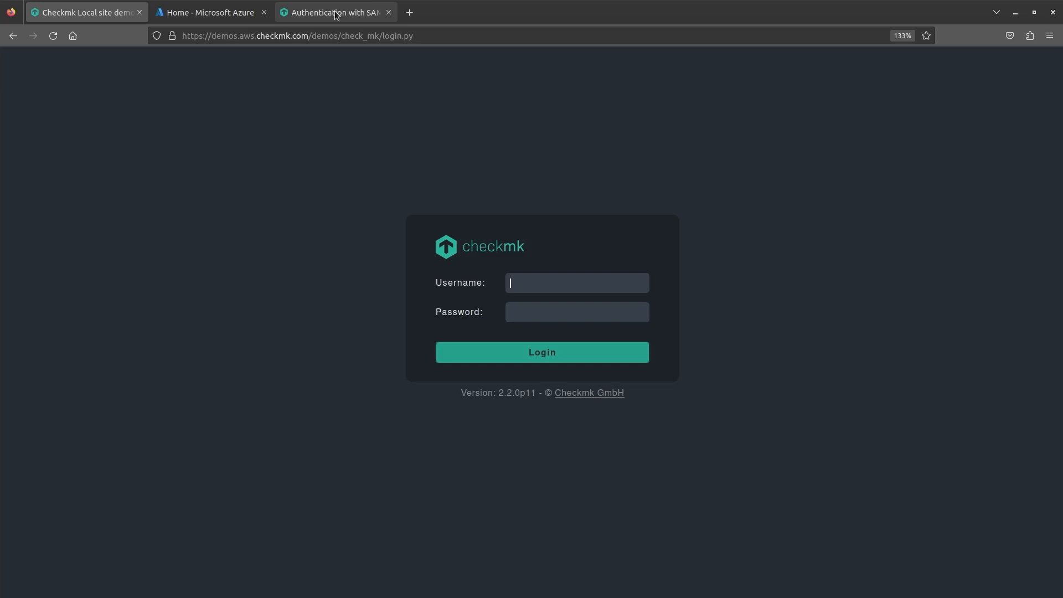
left_click(336, 13)
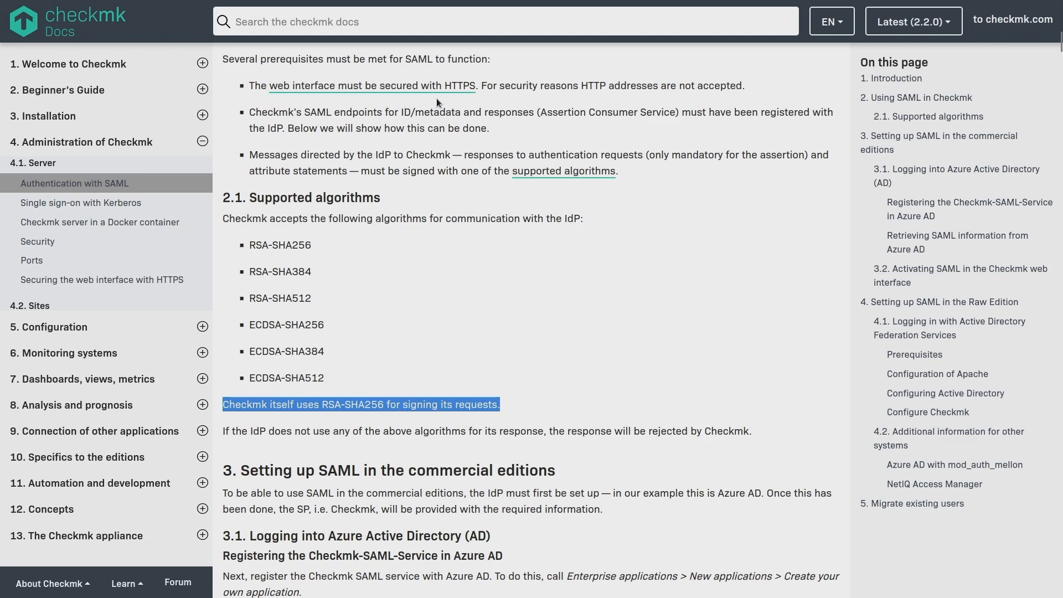
Glance at the Checkmk login page, then return to the SAML documentation.
mouse_move(261, 3)
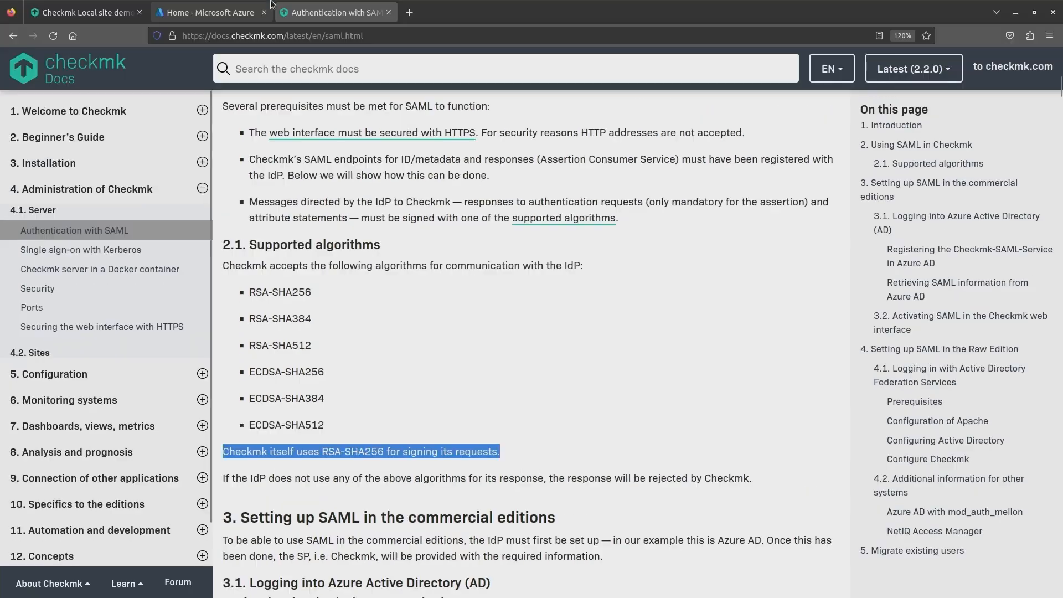
left_click(84, 15)
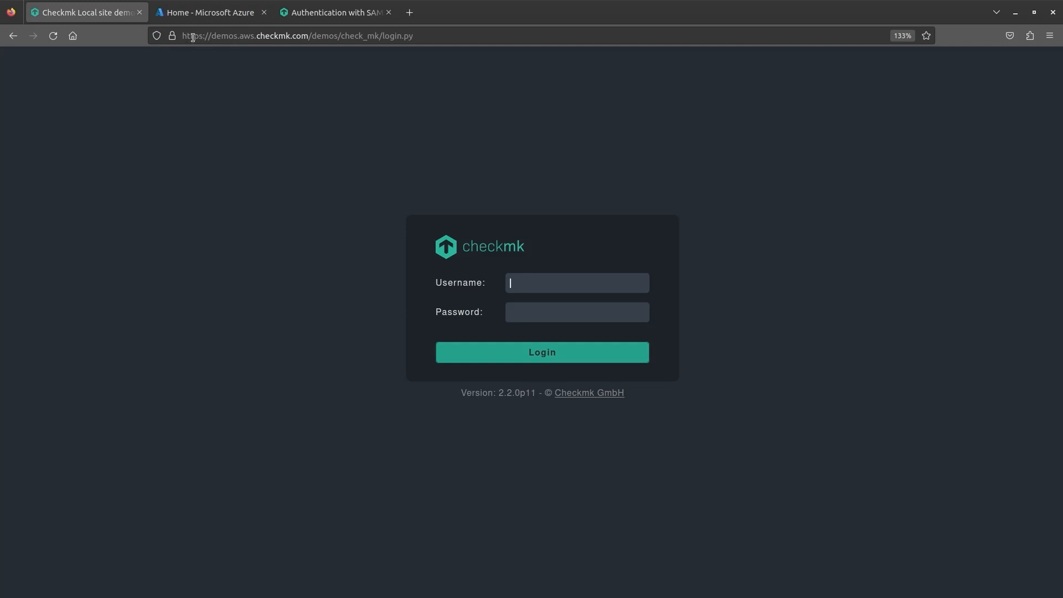
left_click(314, 18)
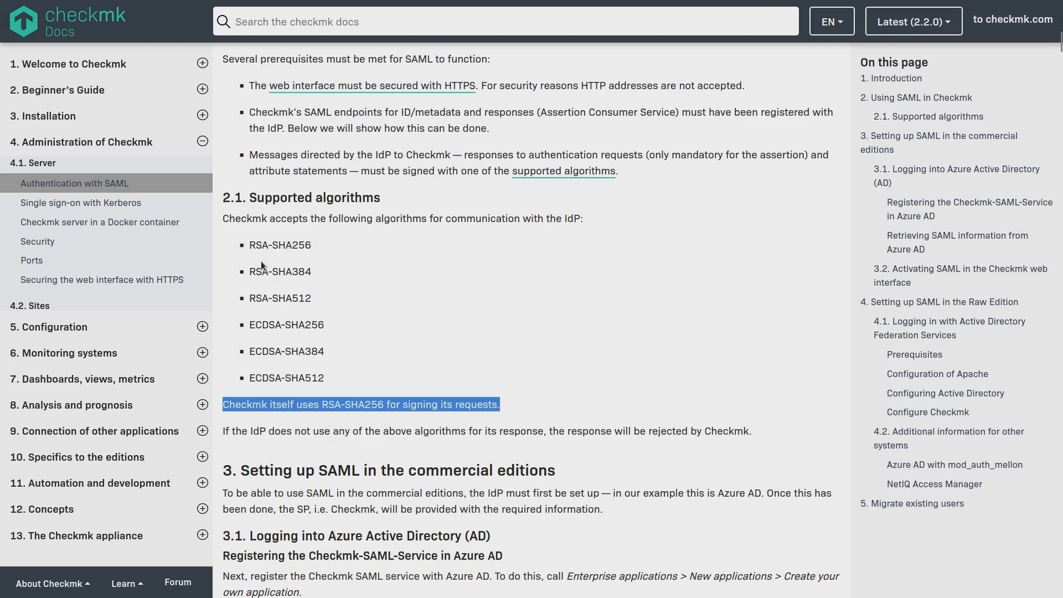
Highlight the supported signing algorithms and the RSA-SHA256 sentence, then go to Azure's home page.
left_click_drag(230, 218, 329, 380)
left_click(329, 380)
left_click_drag(230, 404, 294, 404)
left_click(339, 397)
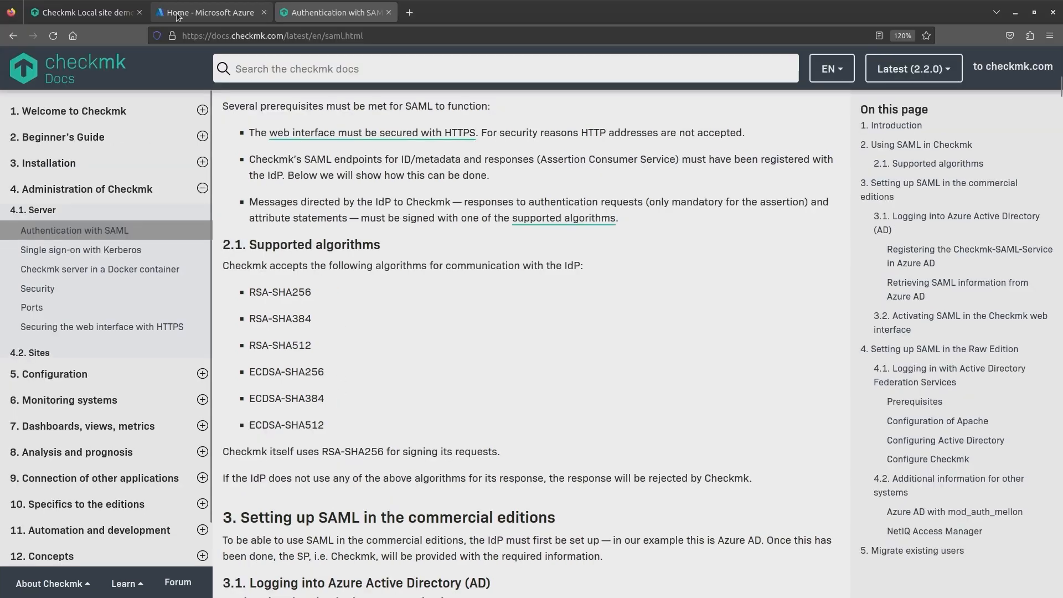
left_click(179, 14)
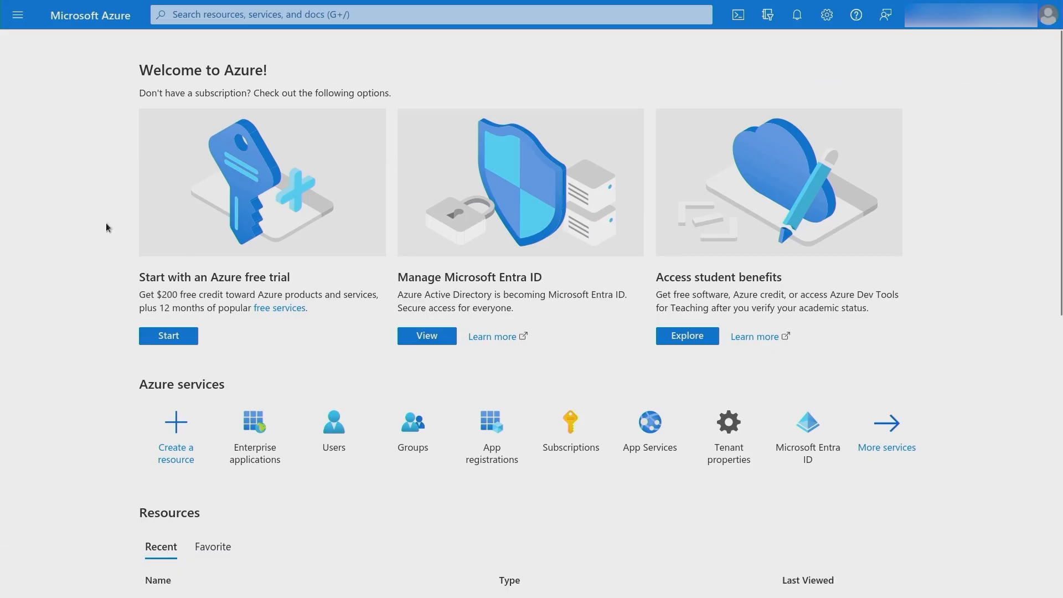
Confirm myappsudhir appears in Azure's Enterprise applications list, then go back to the SAML docs.
left_click(252, 462)
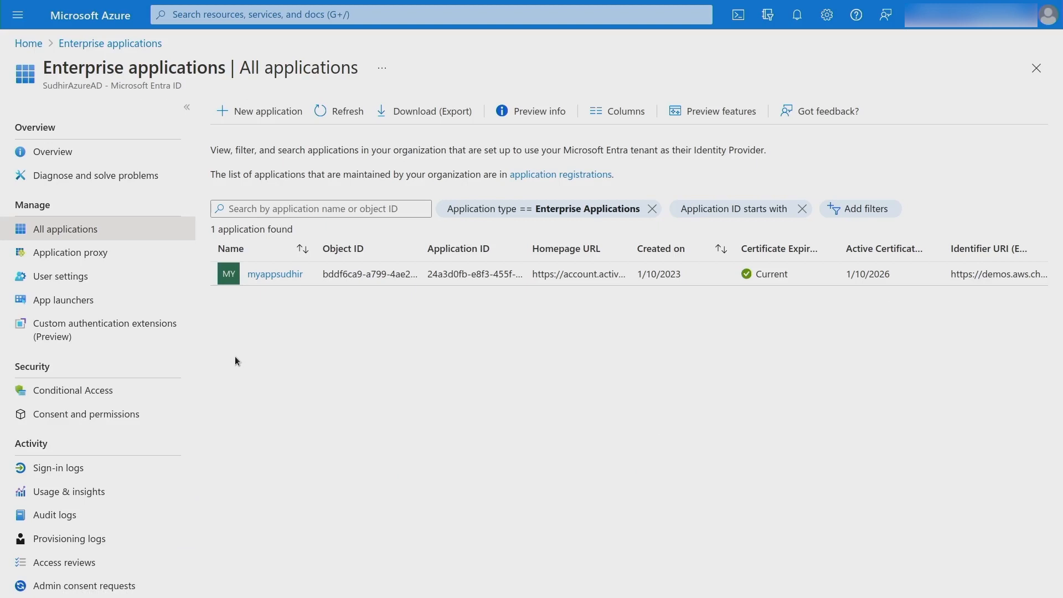
left_click(18, 44)
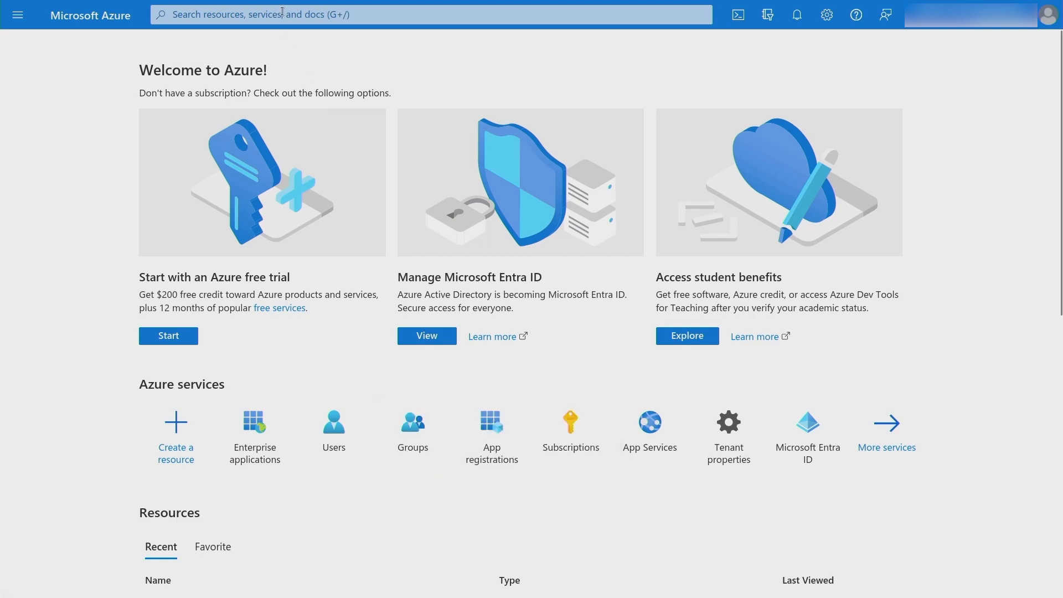
left_click(254, 430)
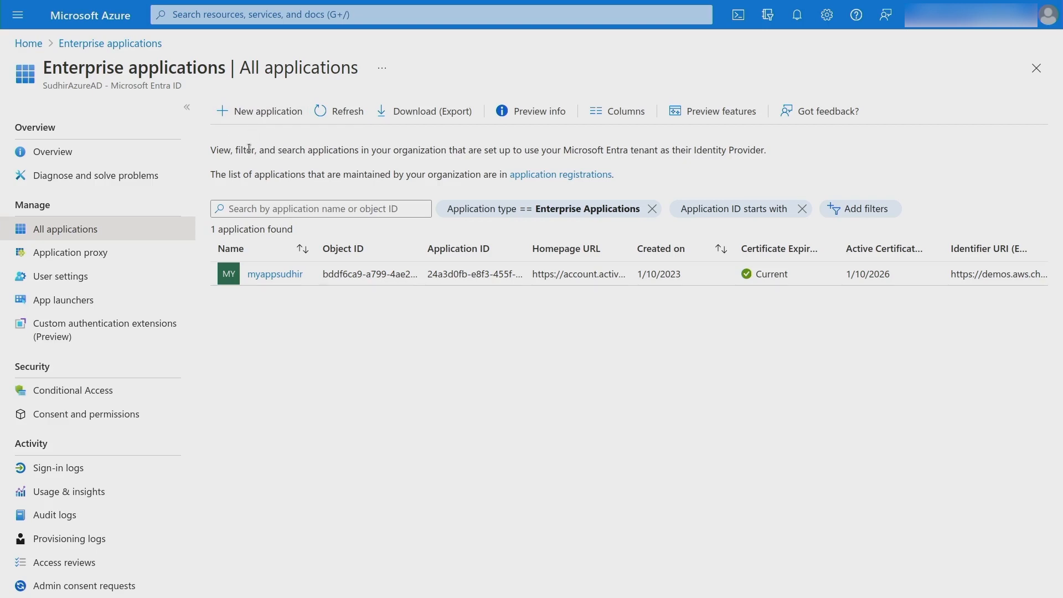
mouse_move(235, 1)
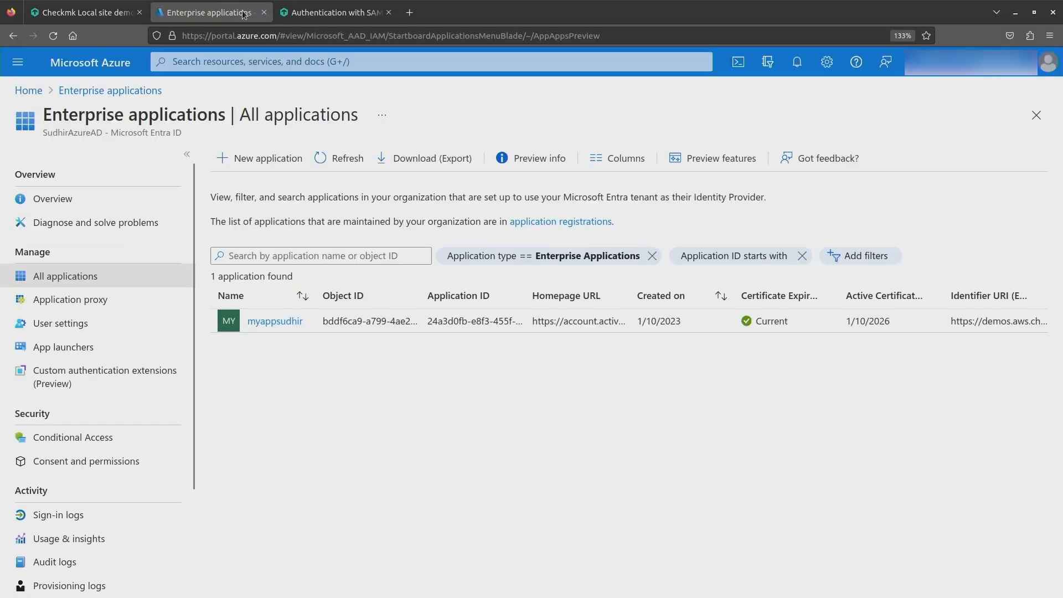
left_click(286, 16)
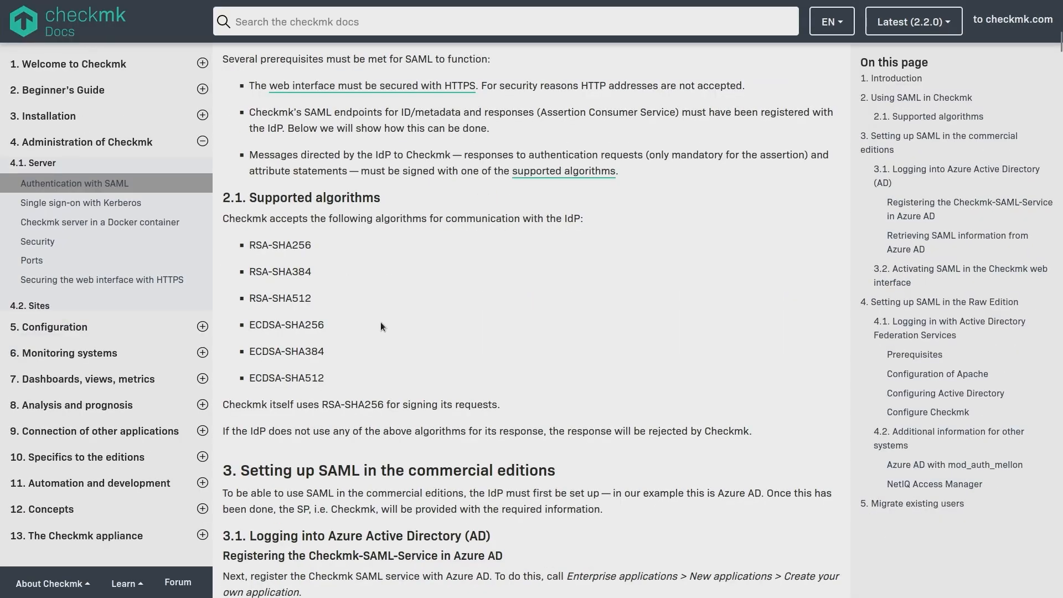
Scroll the SAML docs to section 3.1 on Azure AD registration, then return to Enterprise applications.
scroll(381, 326, "down", 7)
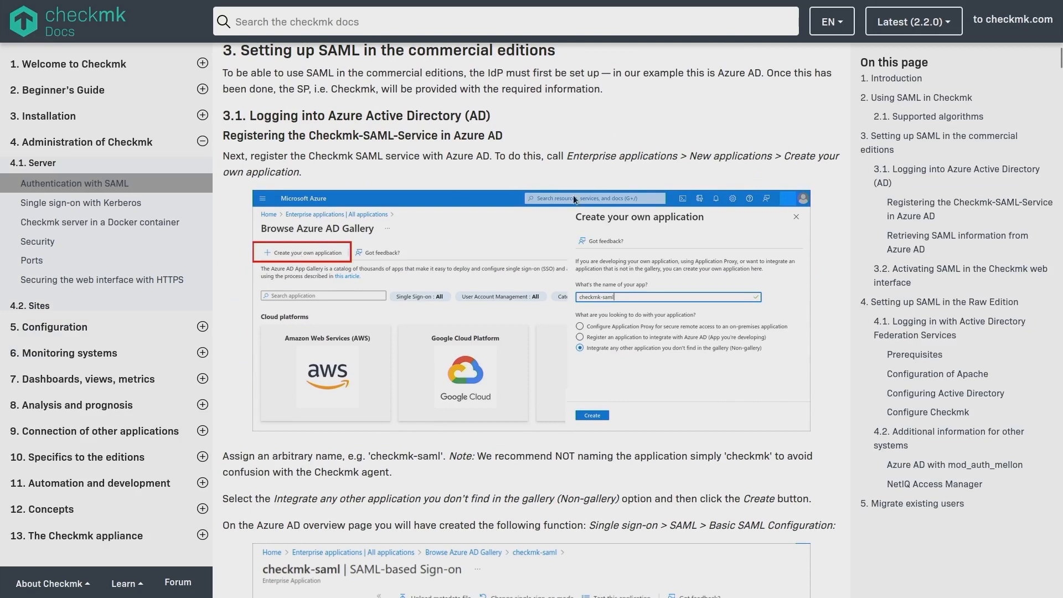
scroll(632, 304, "down", 3)
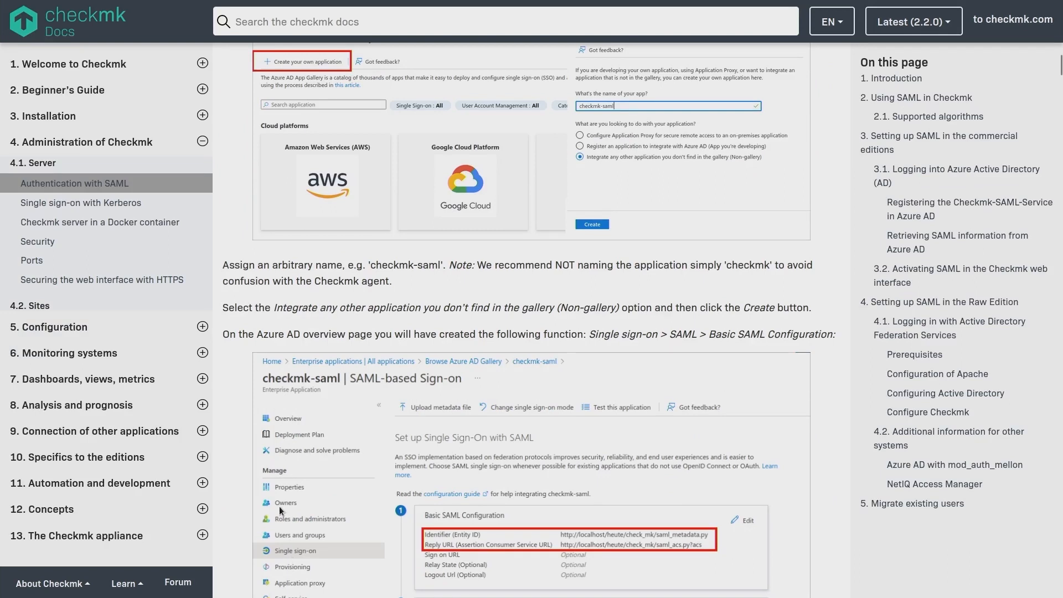
scroll(530, 450, "down", 3)
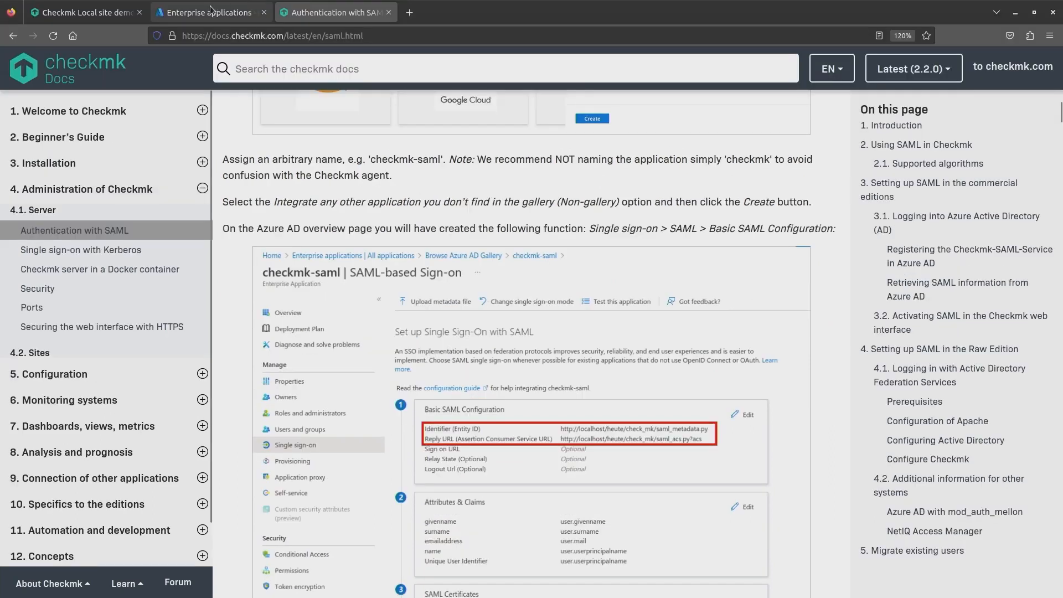
left_click(211, 11)
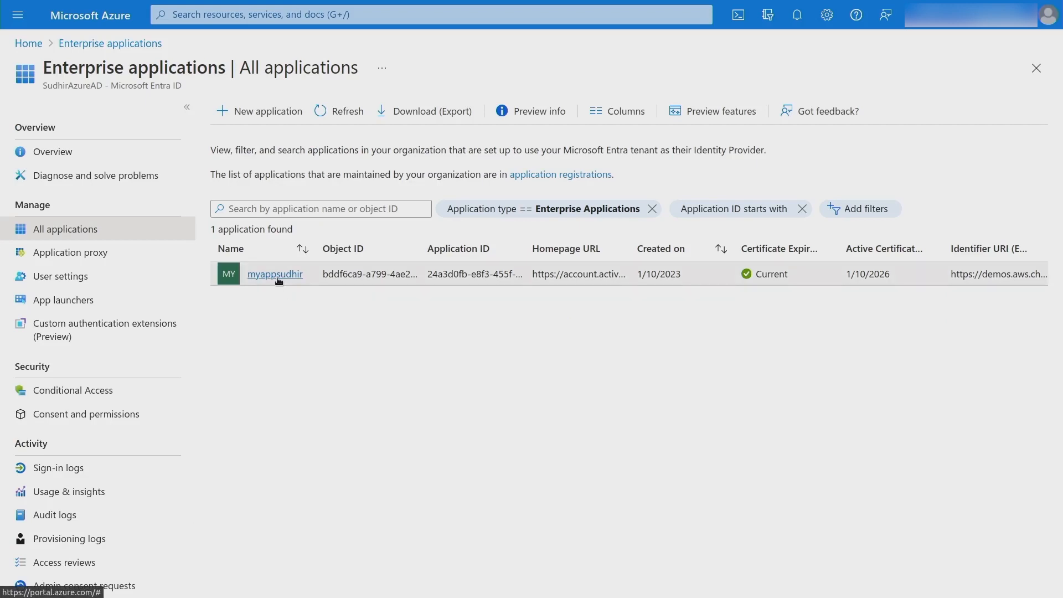
Open myappsudhir and go to its Single sign-on page.
left_click(277, 276)
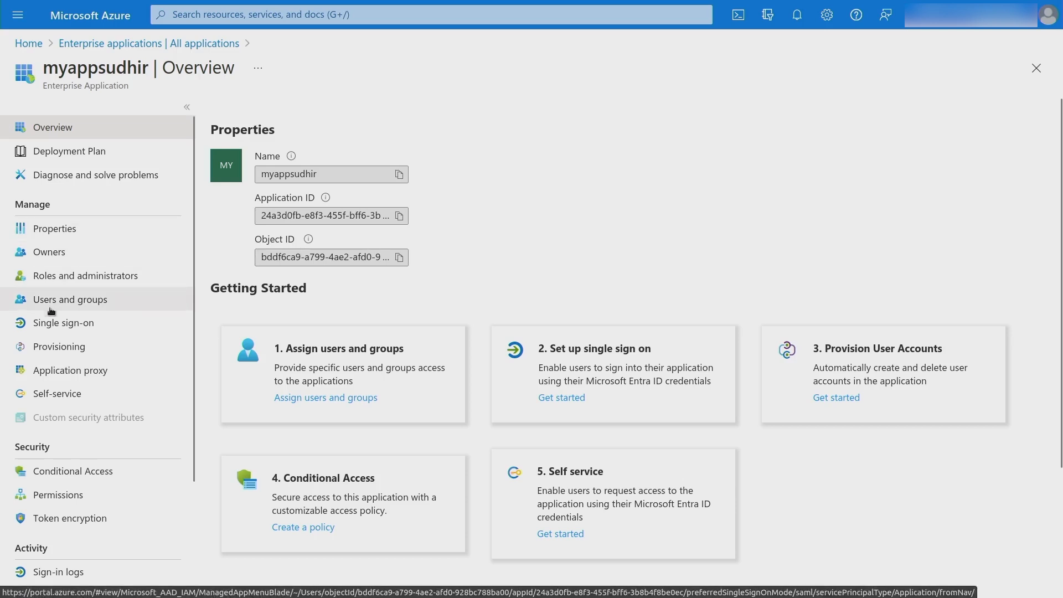
left_click(77, 327)
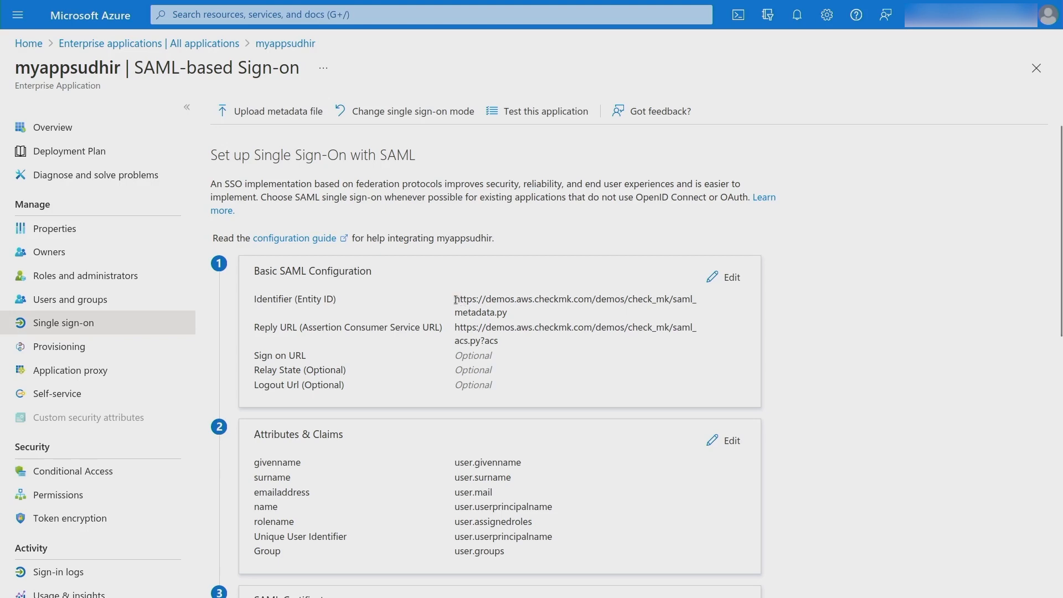
Highlight the host parts of myappsudhir's Identifier and Reply URLs to check them.
left_click_drag(455, 299, 671, 295)
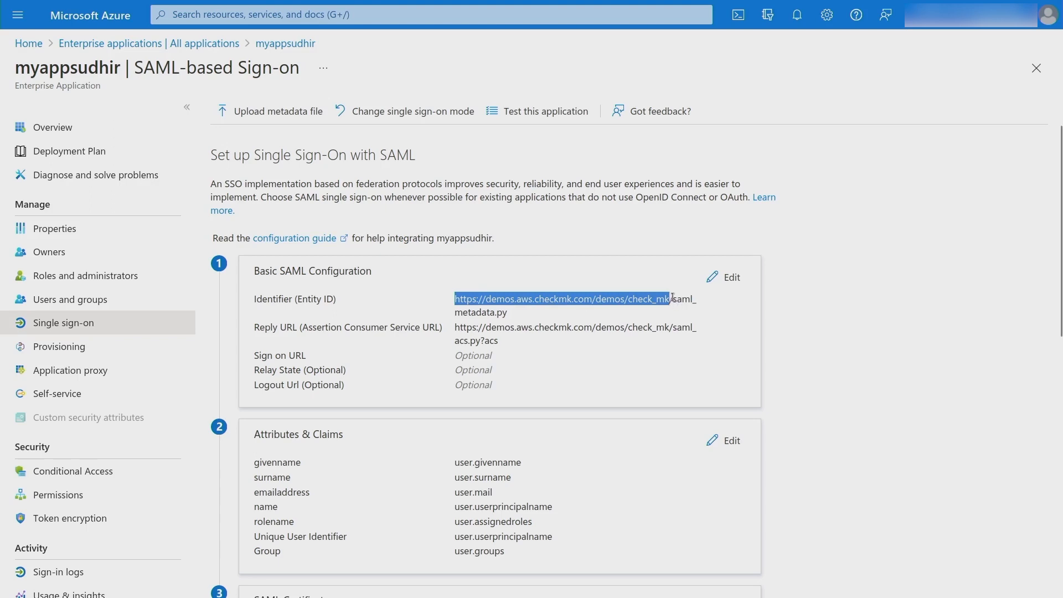
left_click(517, 318)
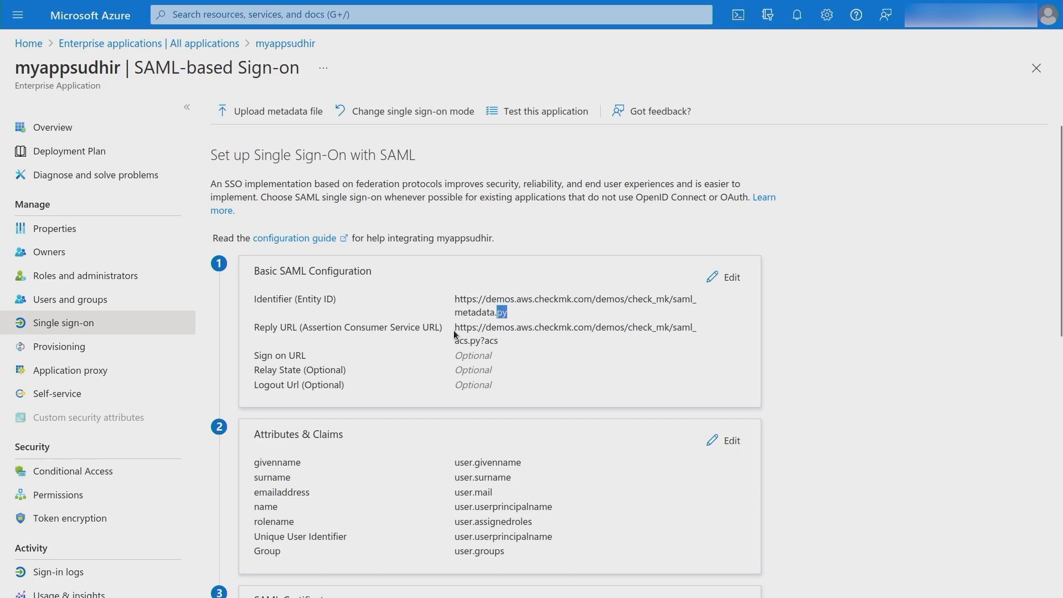
left_click_drag(455, 328, 669, 327)
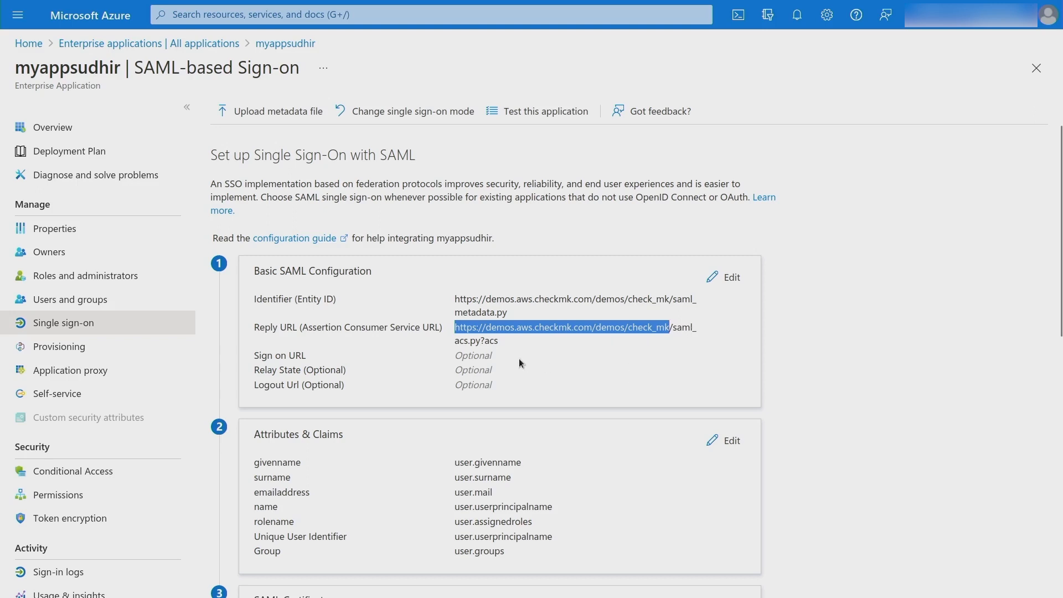
left_click(848, 328)
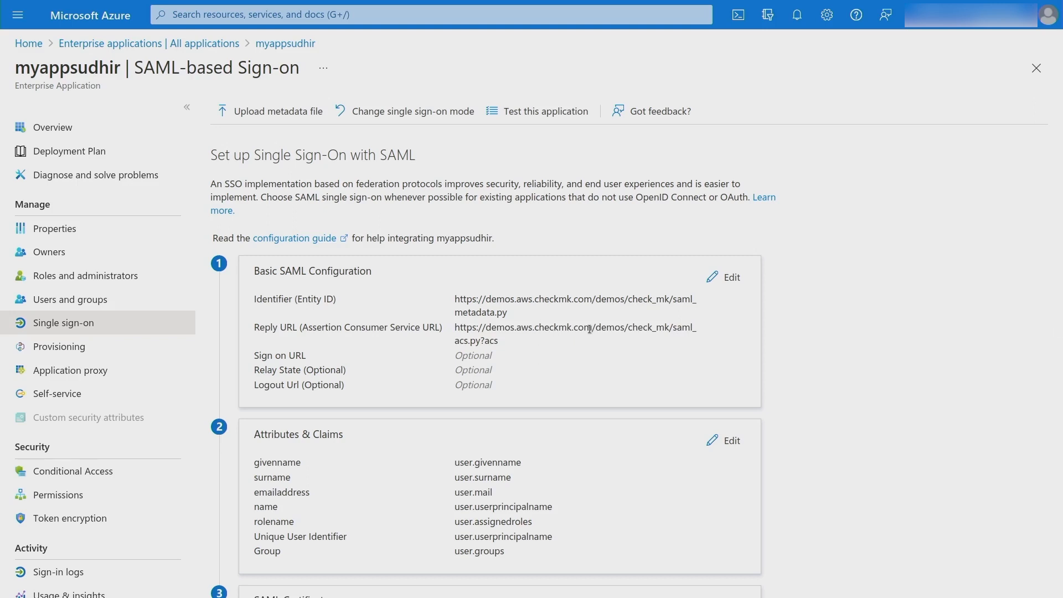
Scroll down to the Attributes & Claims card and open it for editing.
scroll(590, 329, "down", 1)
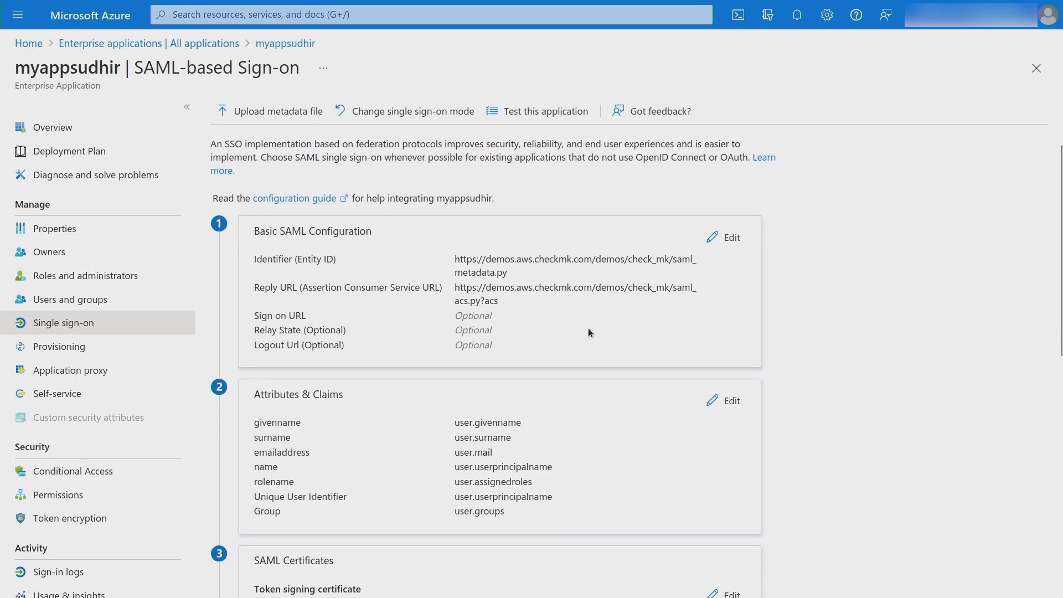
scroll(589, 331, "down", 1)
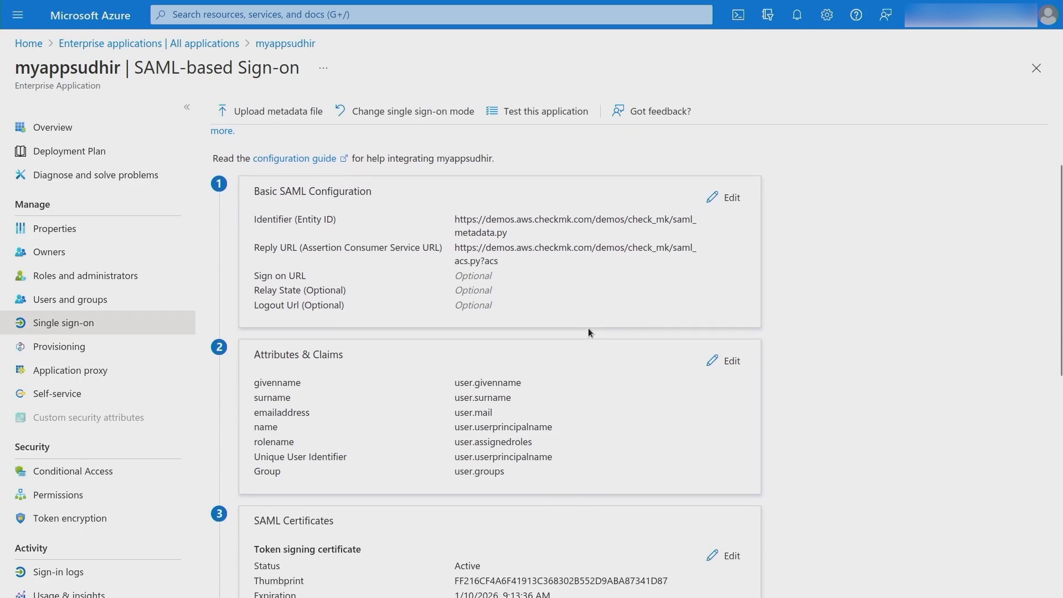
scroll(589, 332, "down", 1)
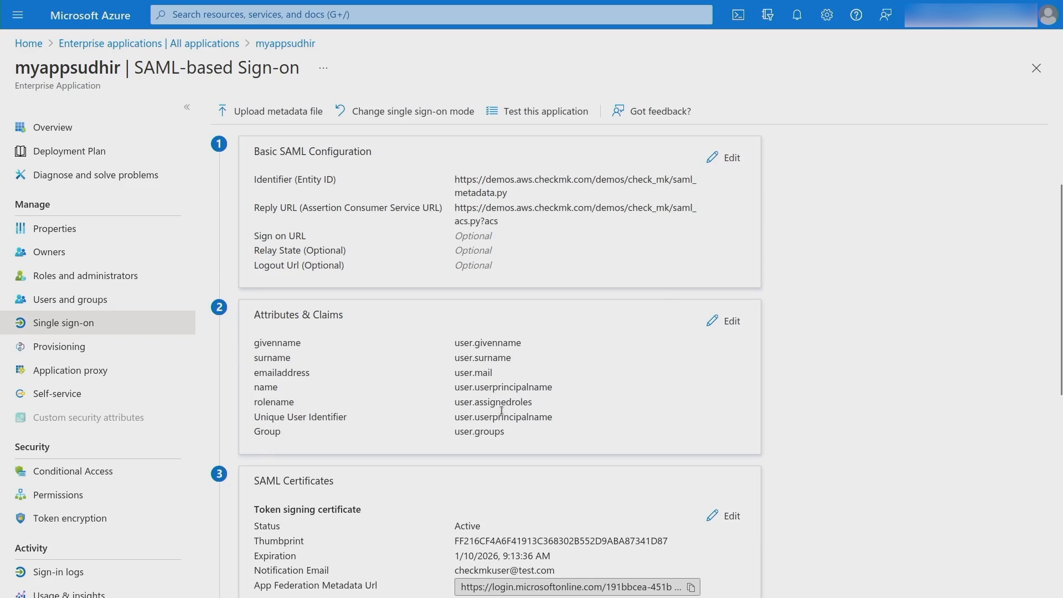
left_click(723, 320)
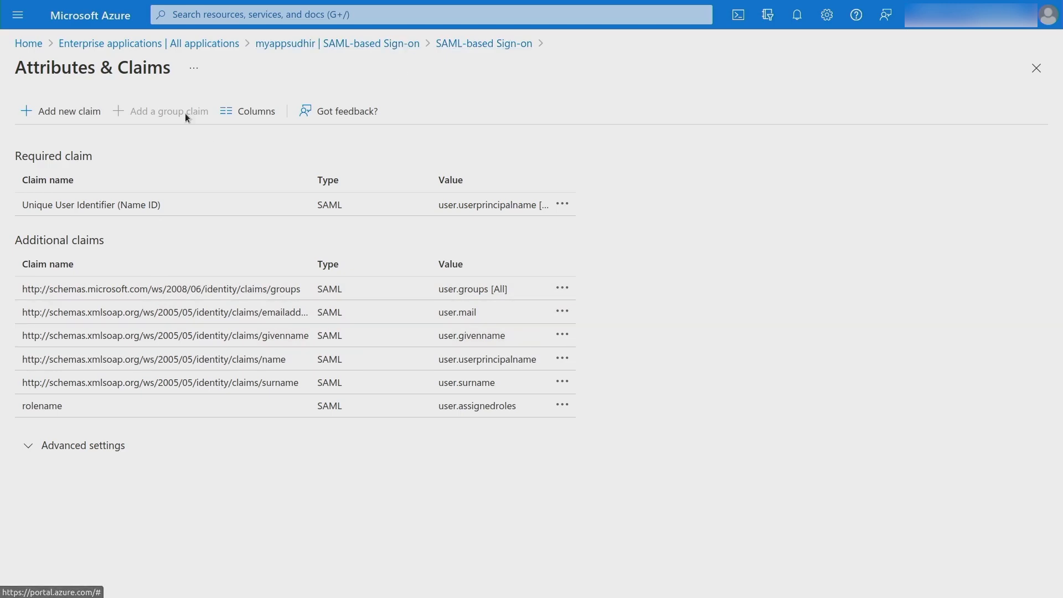
left_click(454, 43)
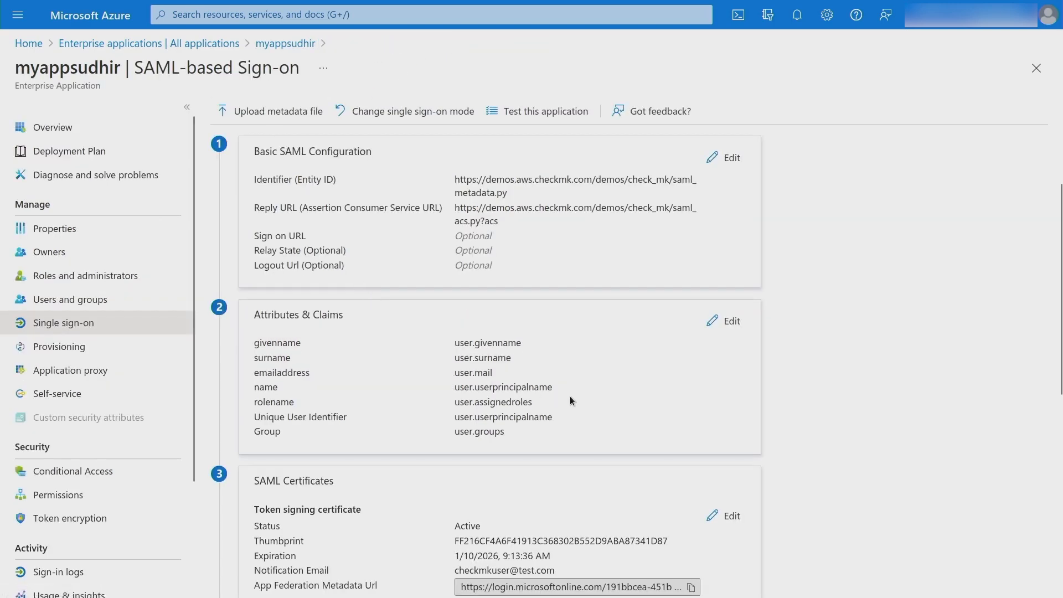
scroll(843, 373, "down", 2)
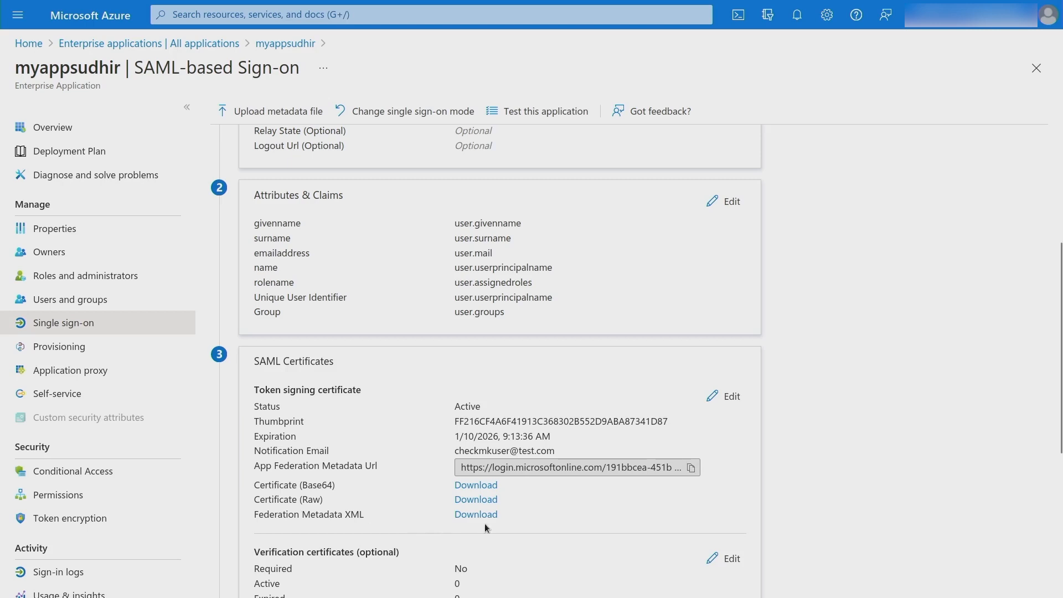
scroll(515, 520, "down", 5)
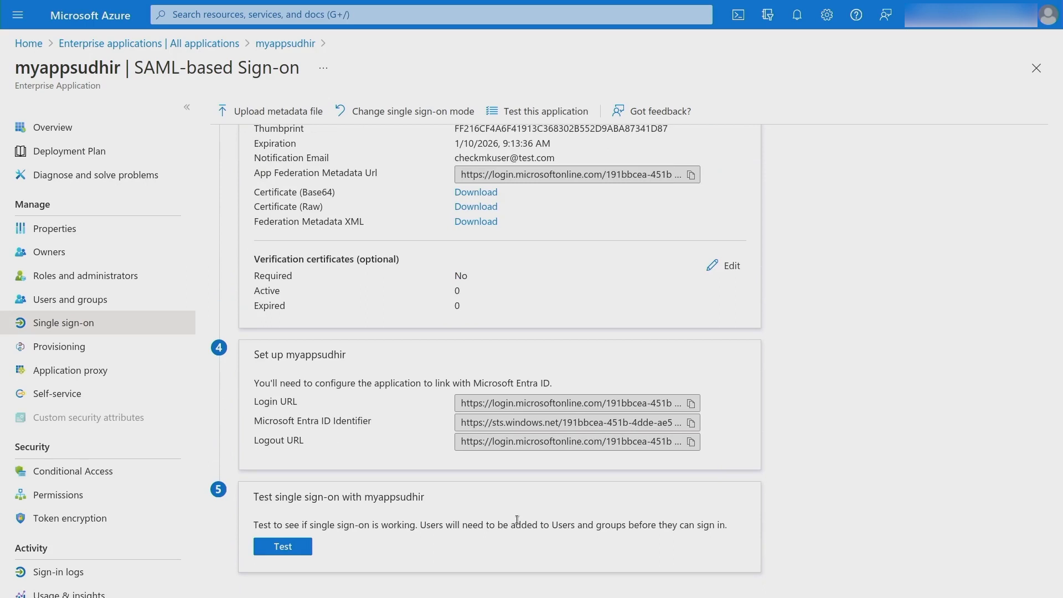
scroll(516, 519, "up", 5)
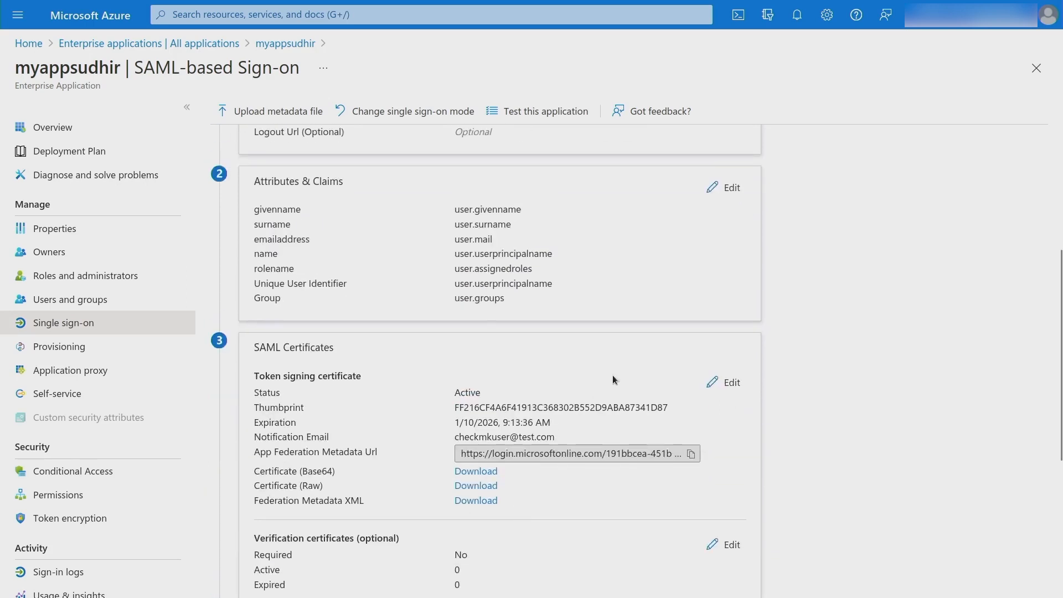
left_click(711, 379)
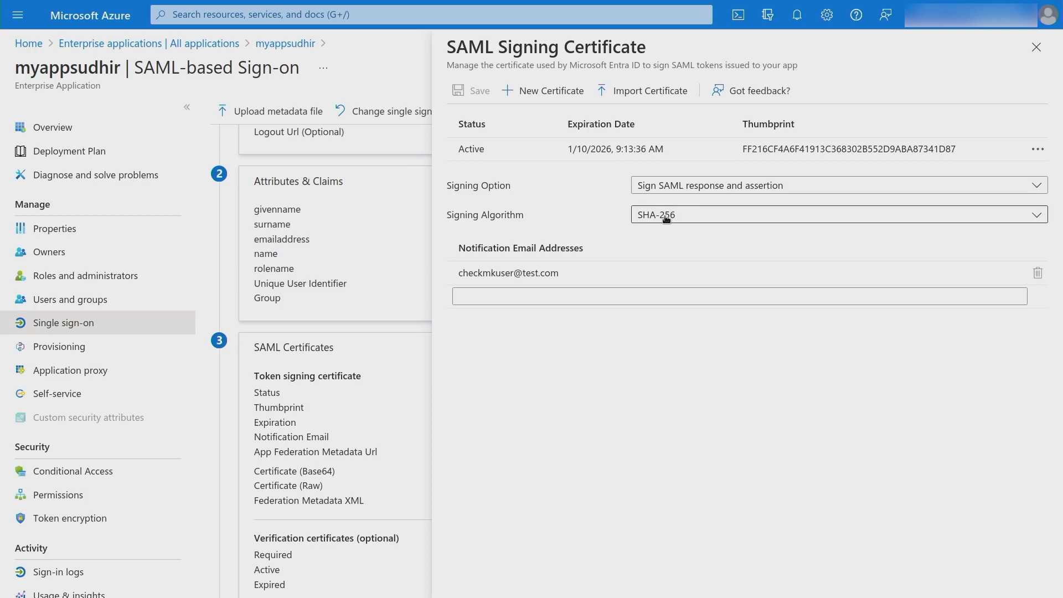
left_click(1036, 48)
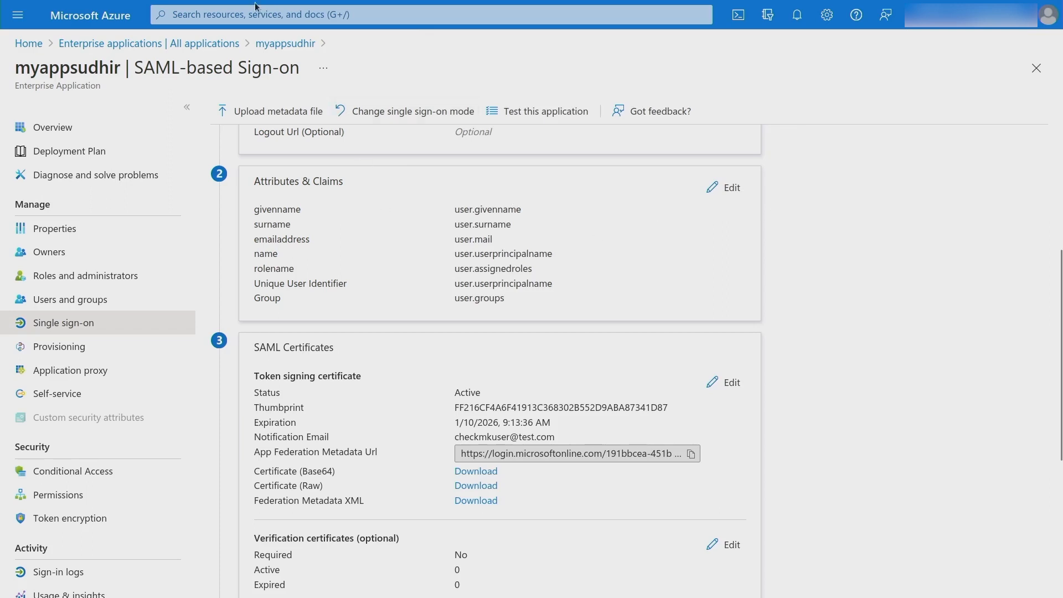
Log into the Checkmk site with the admin username and password, declining to save the login.
mouse_move(115, 13)
left_click(97, 14)
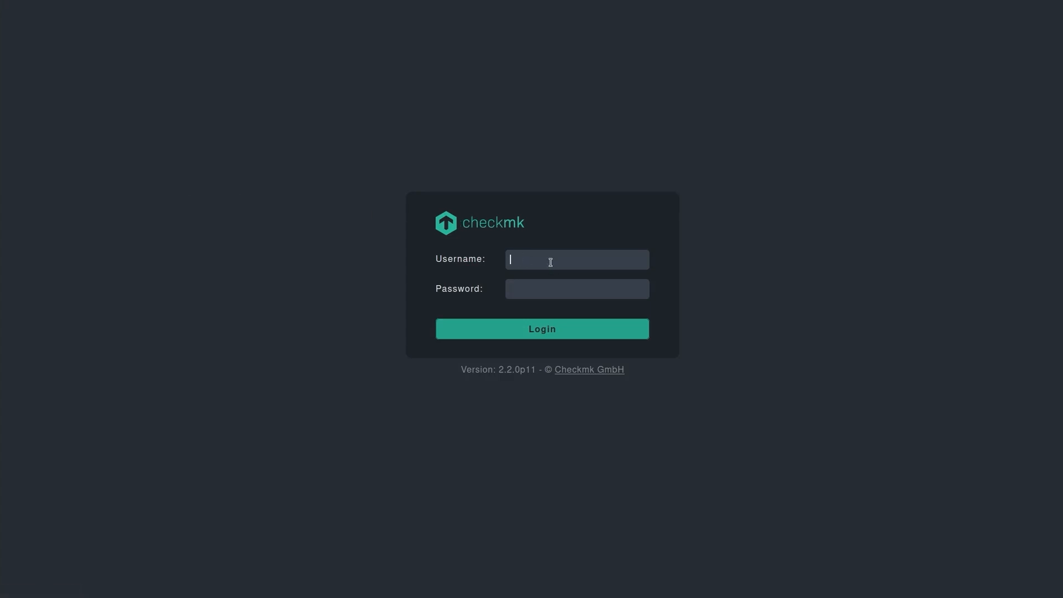
type("cmkadmin")
key("Tab")
type("cmk")
key("Return")
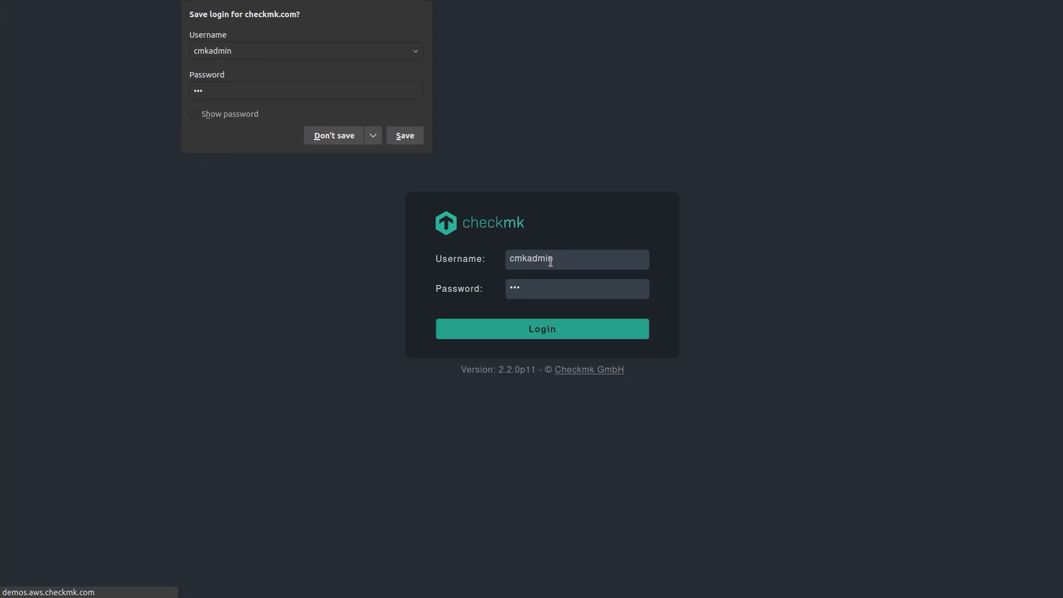
left_click(334, 137)
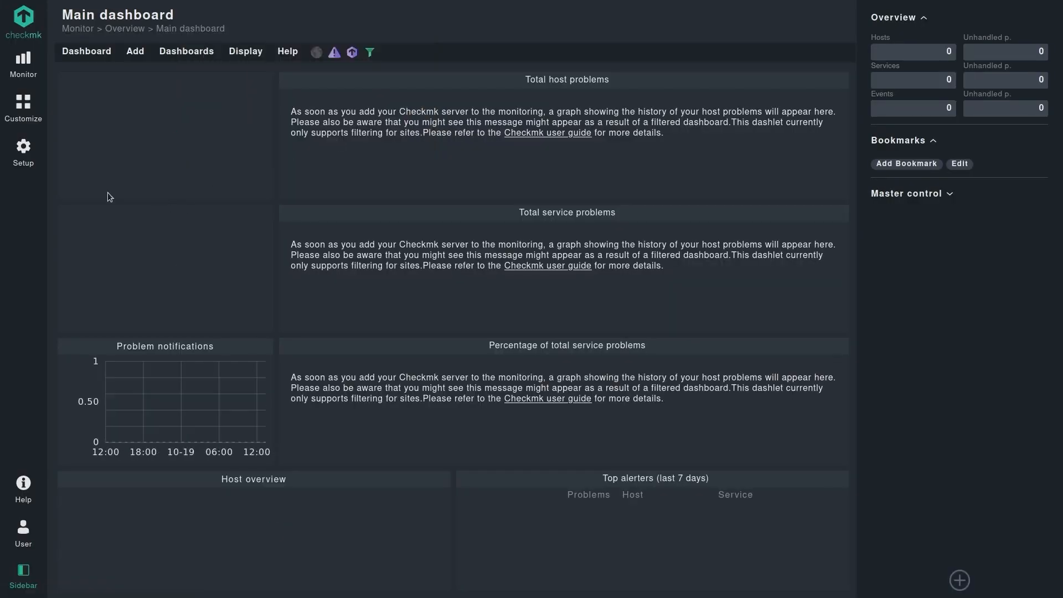
Search Setup for 'sam' and open the SAML authentication page.
left_click(31, 164)
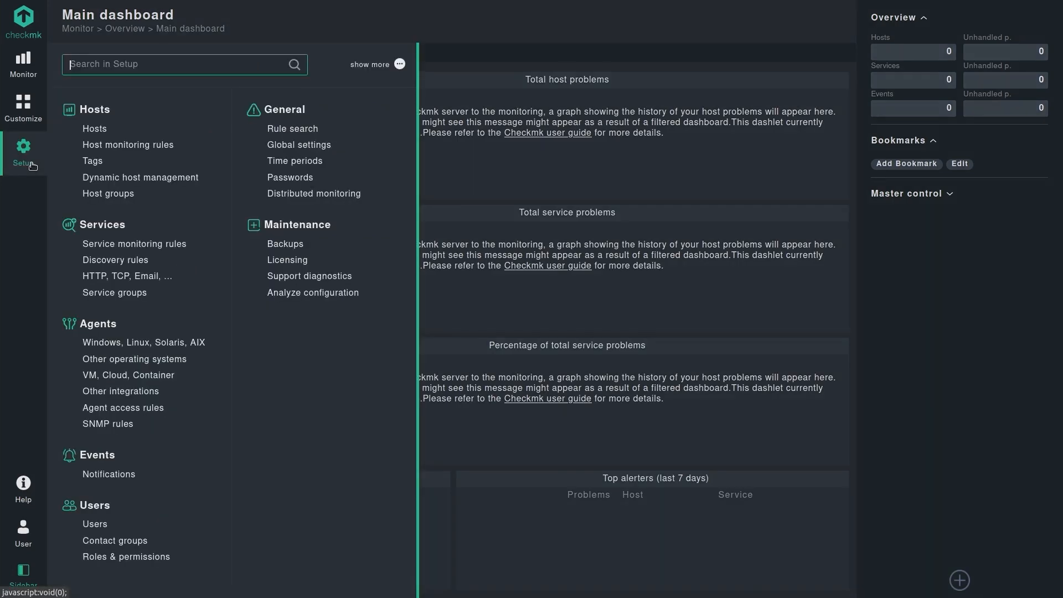
type("saml")
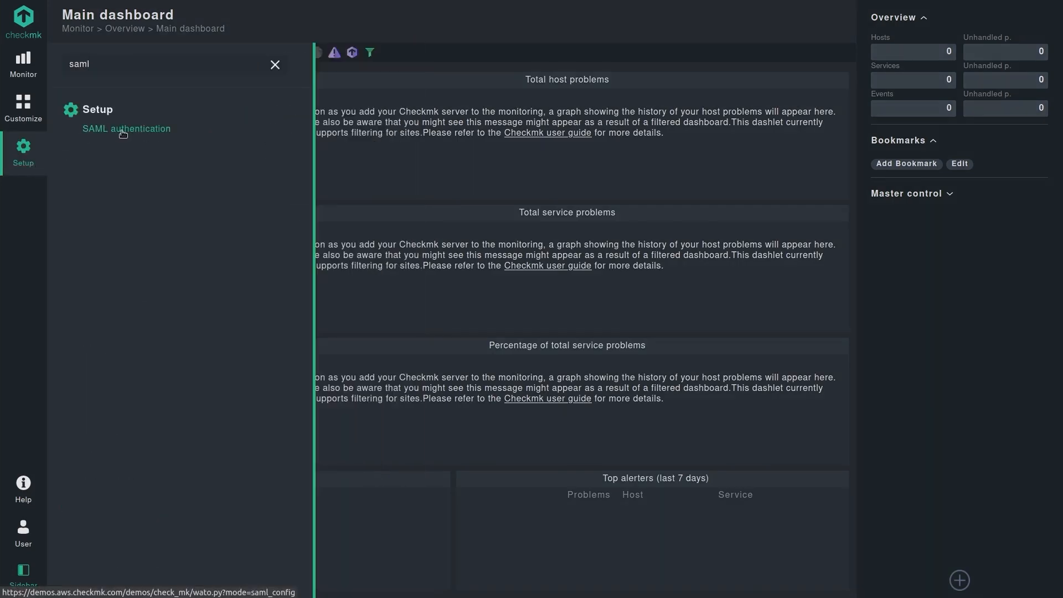
left_click(119, 132)
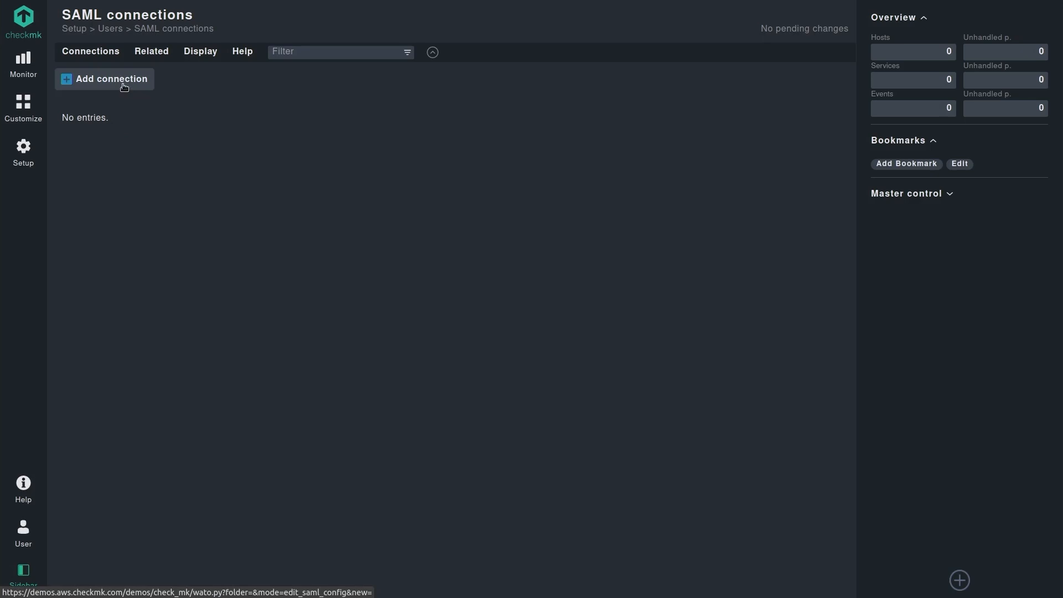
mouse_move(124, 87)
left_mouse_down()
mouse_move(118, 94)
mouse_move(138, 95)
mouse_move(125, 83)
left_mouse_up()
Add a SAML connection with Connection ID 'azure' and Name 'Azure', keeping URL as metadata source.
left_click(122, 81)
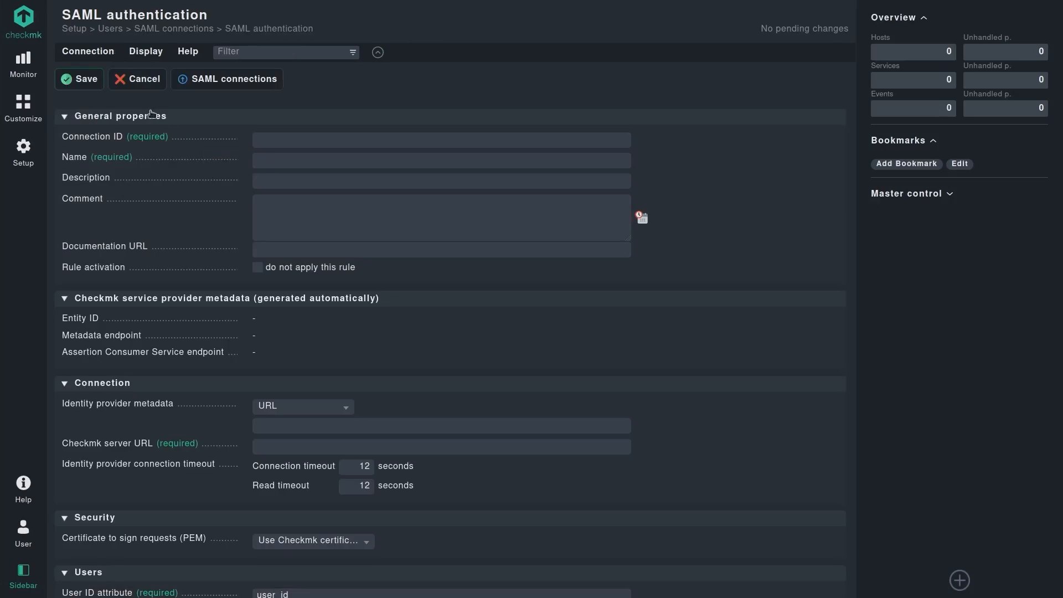
left_click(288, 140)
type("azure")
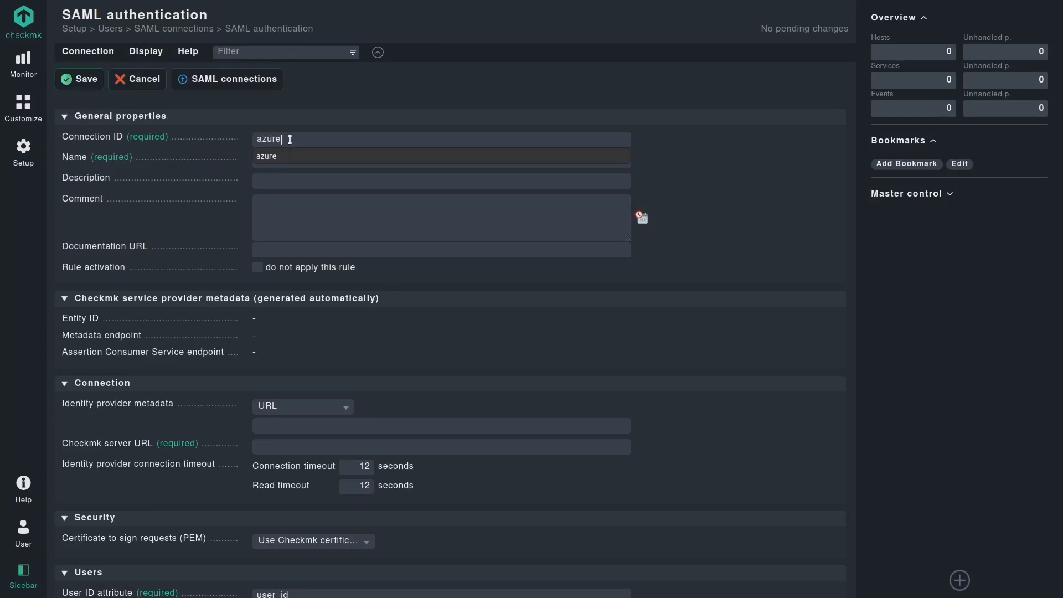
left_click(278, 160)
type("Azure")
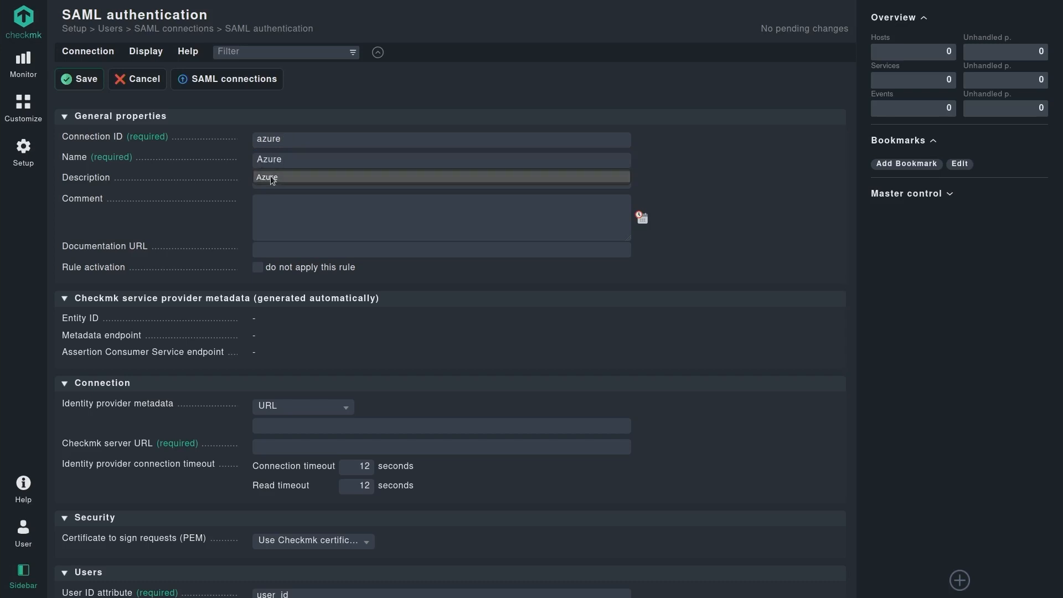
left_click(271, 176)
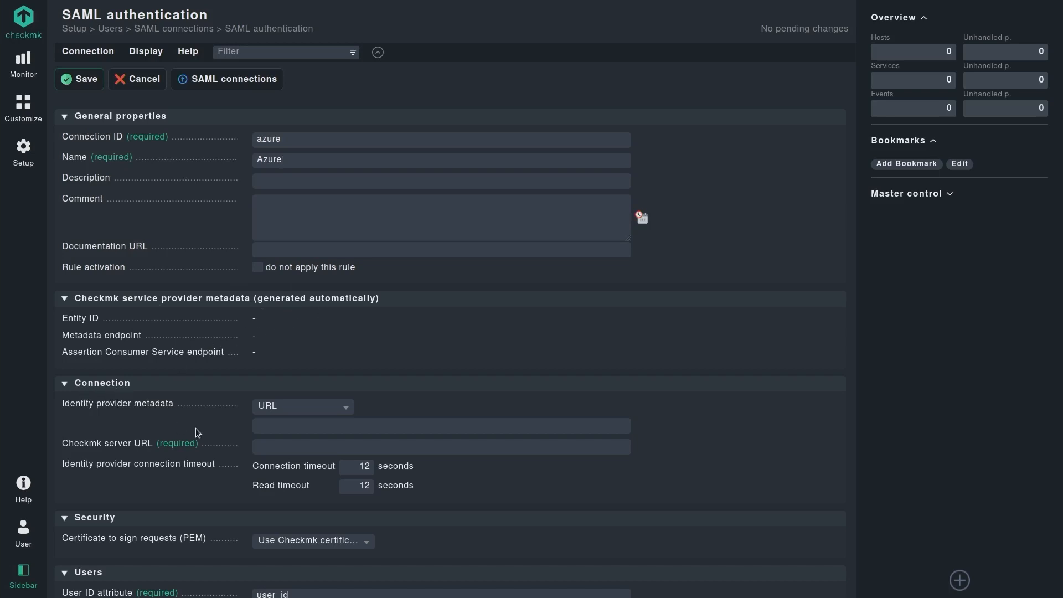
left_click(282, 425)
left_click(325, 410)
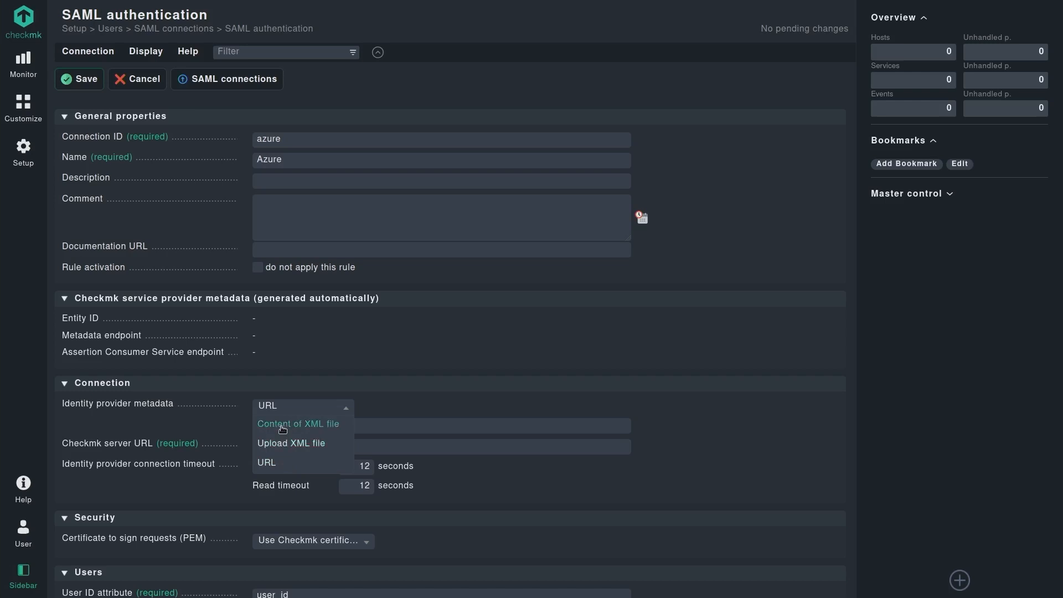
left_click(275, 465)
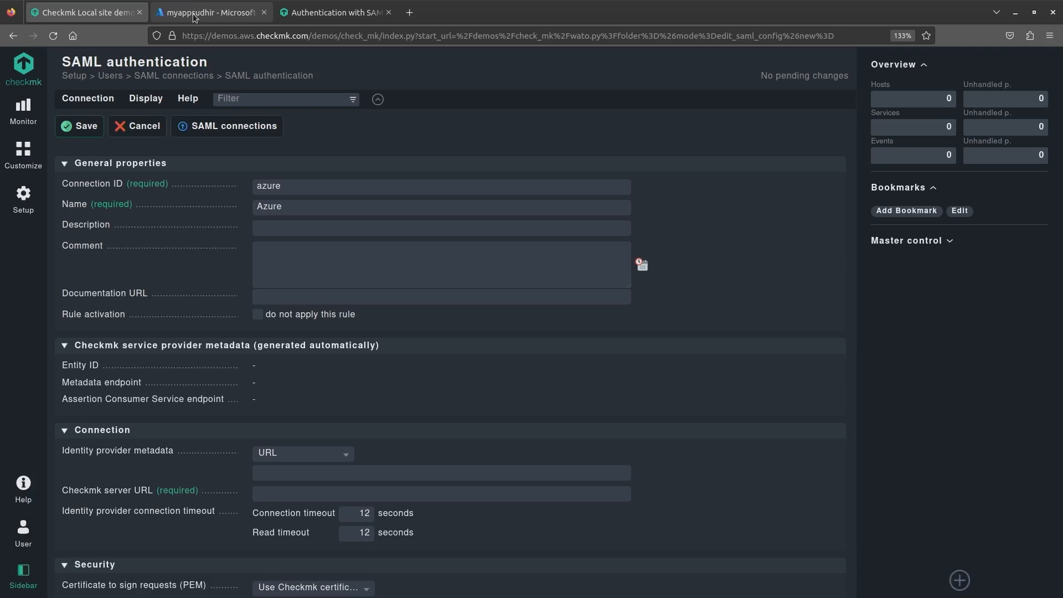
Copy the App Federation Metadata Url from Azure's SAML Certificates section into Checkmk's metadata URL field.
left_click(194, 16)
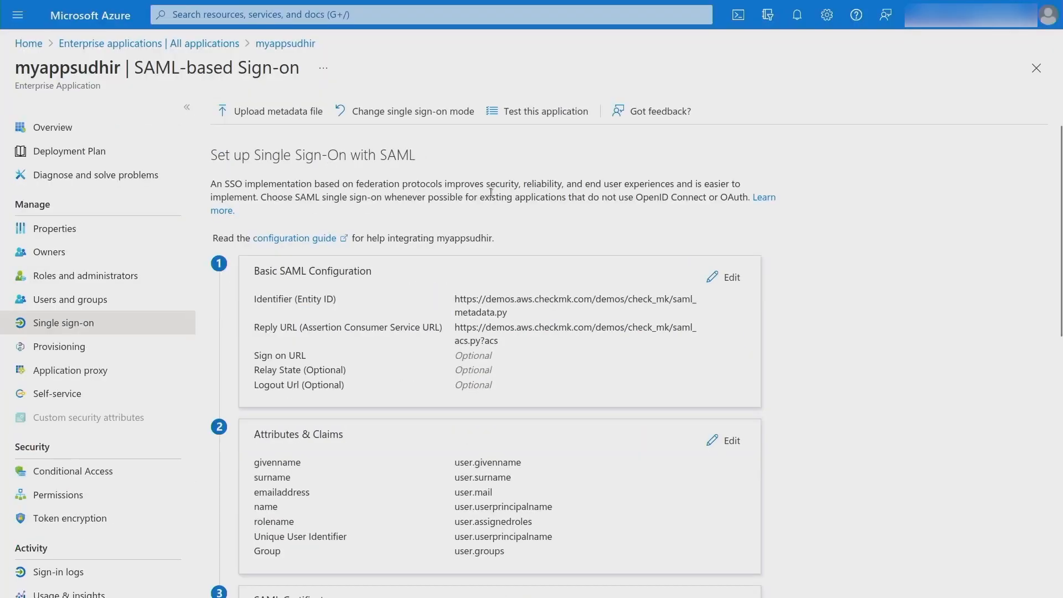
scroll(490, 193, "down", 5)
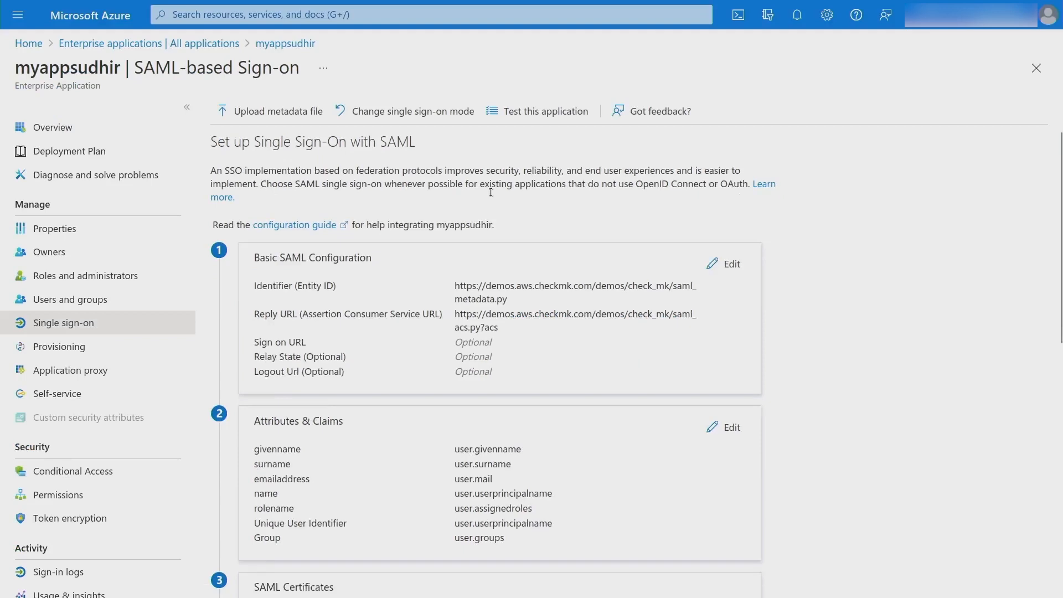
scroll(491, 192, "down", 2)
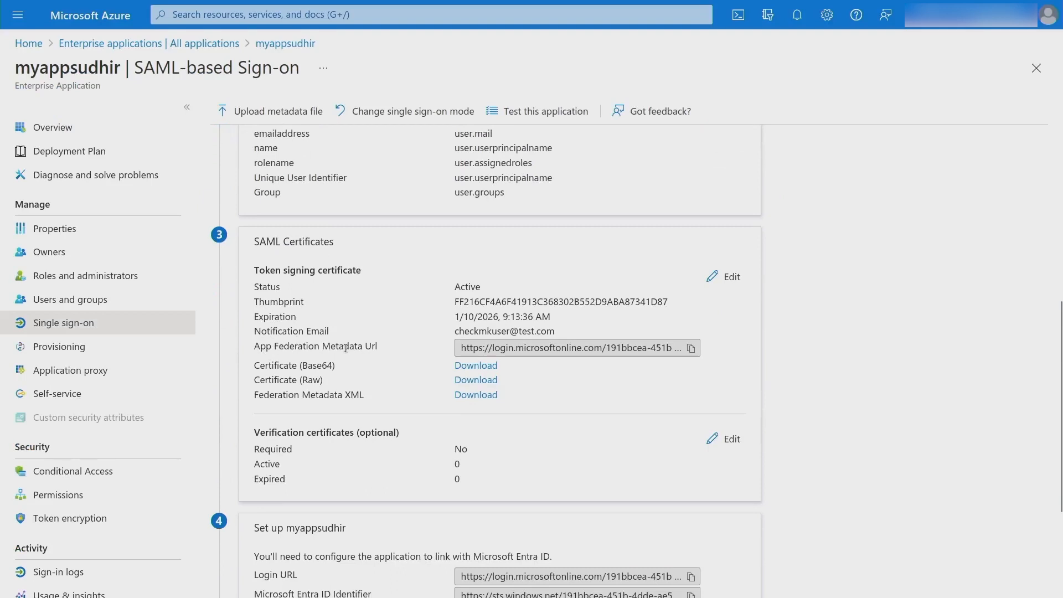
left_click(691, 347)
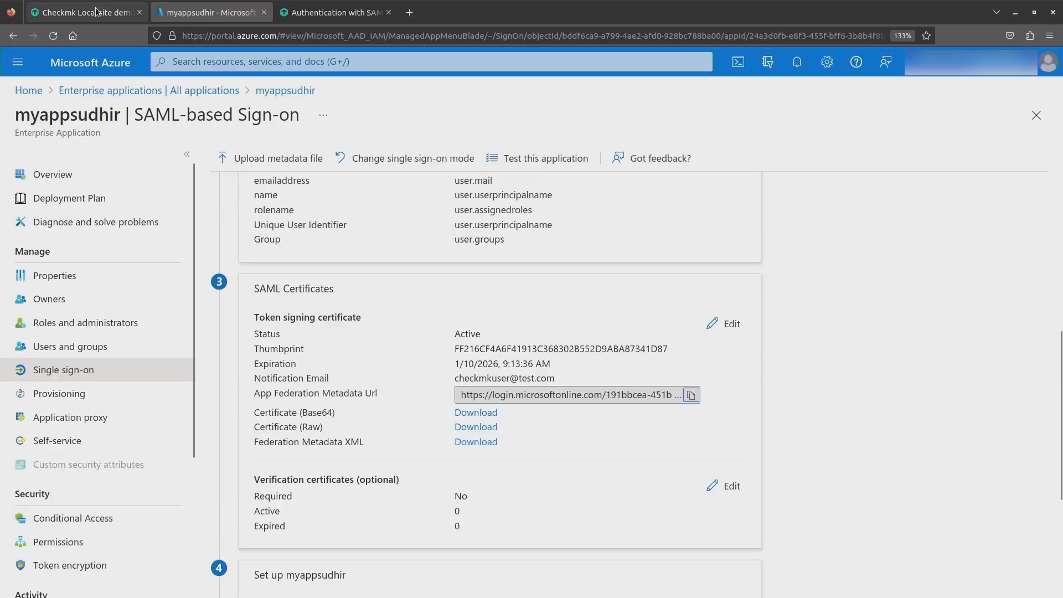
left_click(97, 11)
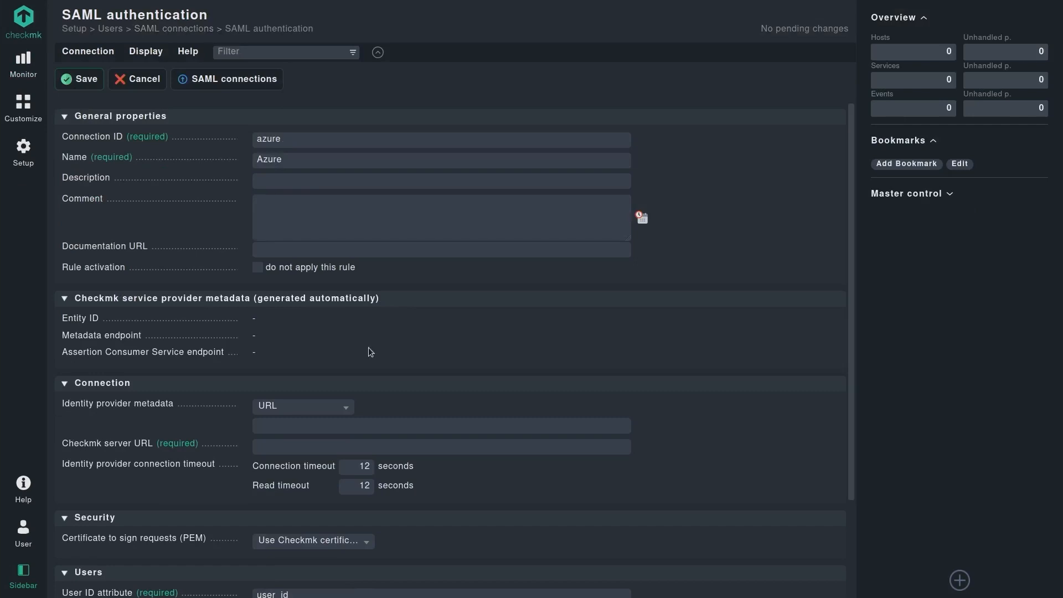
left_click(367, 426)
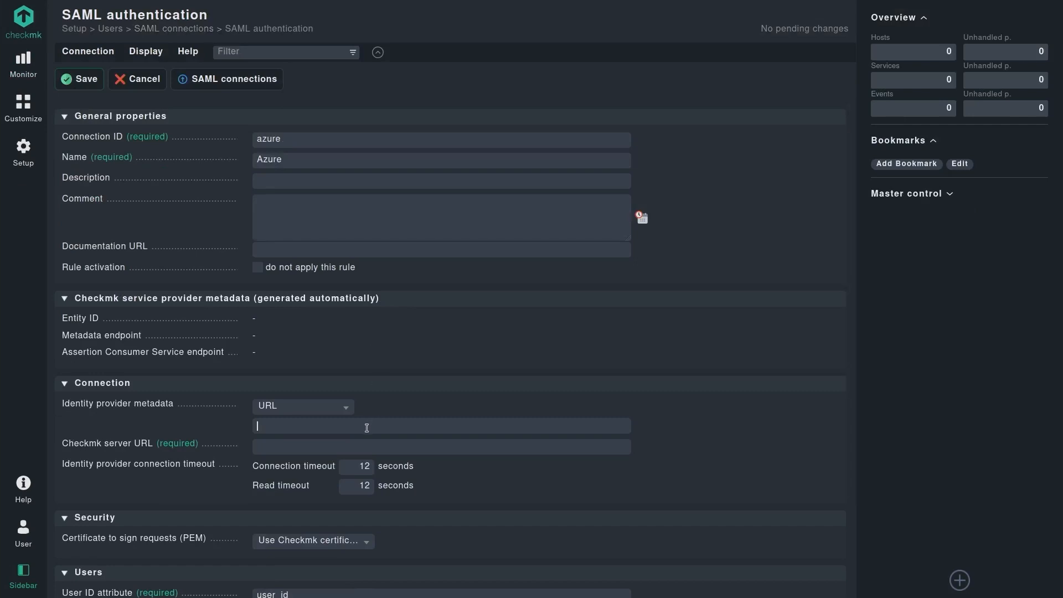
key("ctrl+v")
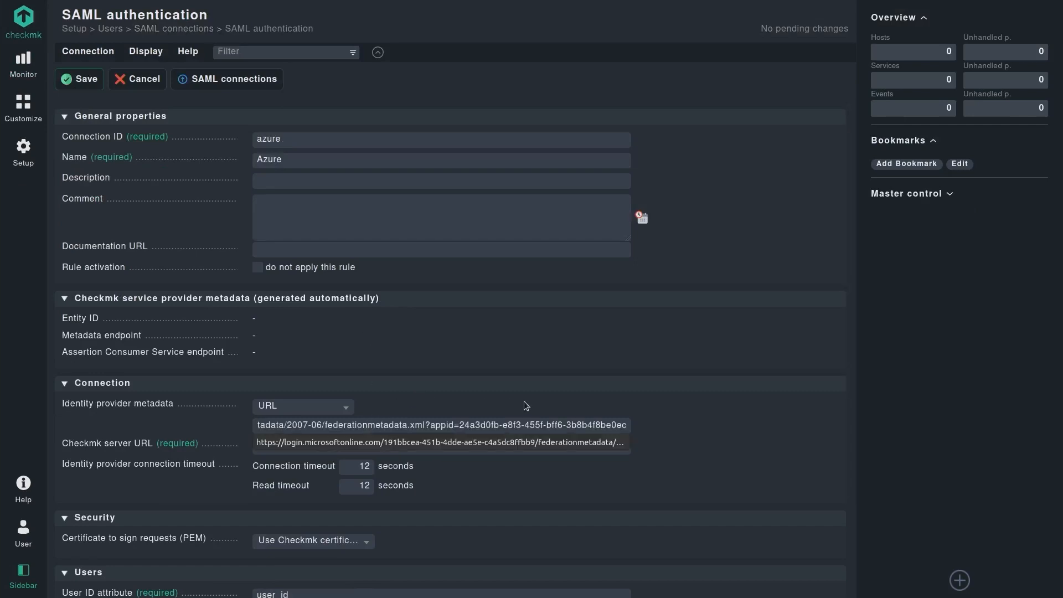
left_click(677, 415)
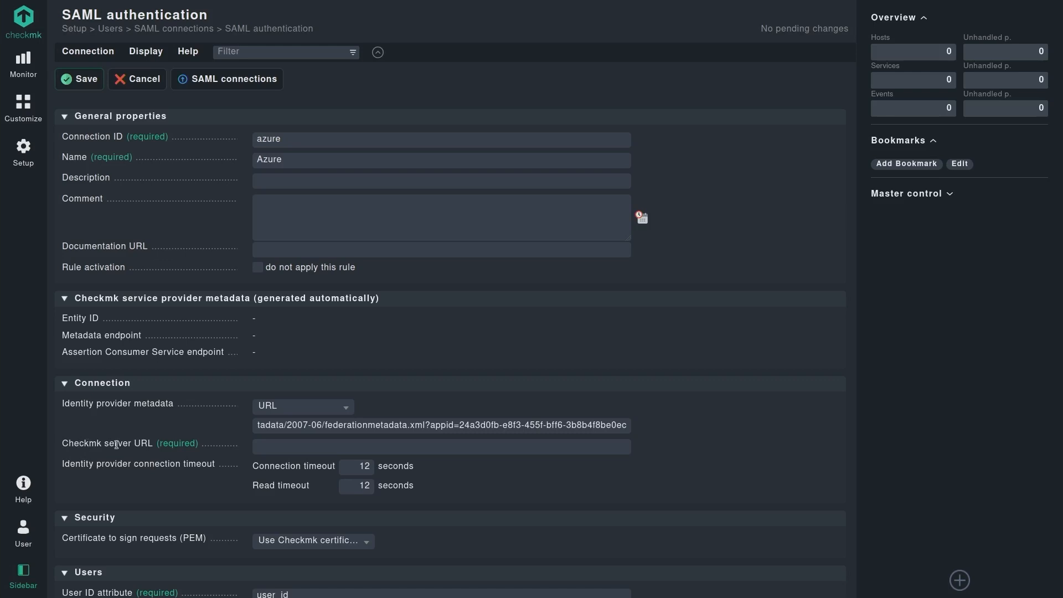
mouse_move(243, 2)
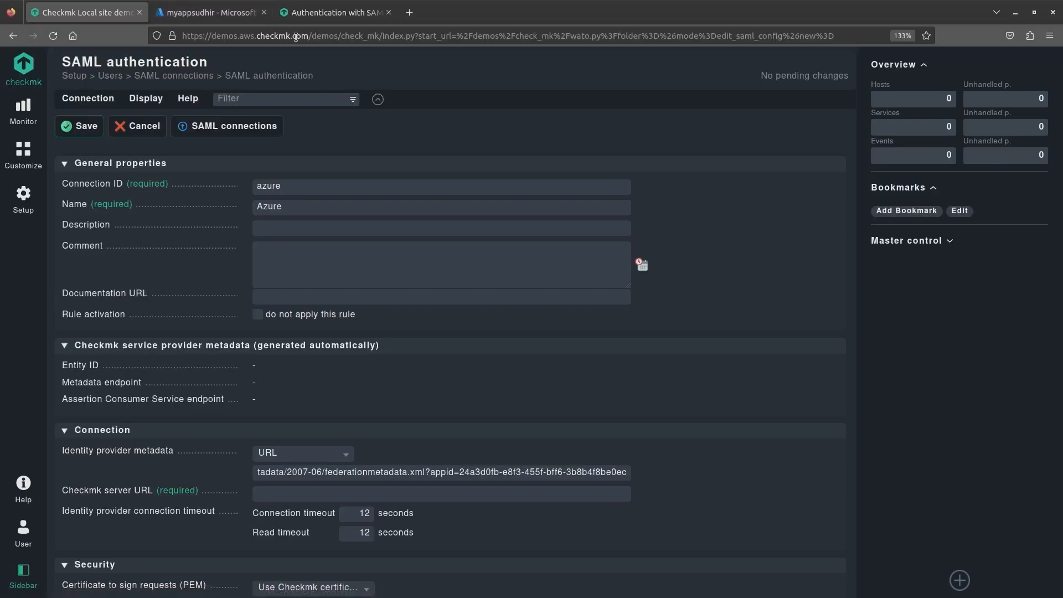
left_click_drag(315, 36, 181, 35)
key("ctrl+c")
left_click(410, 494)
key("ctrl+v")
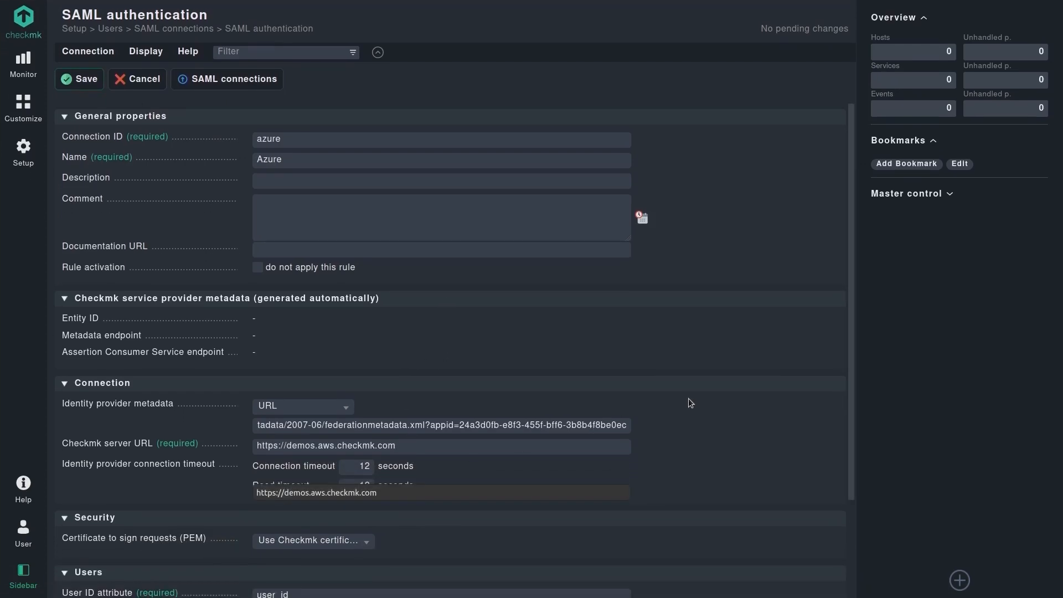
left_click(692, 397)
scroll(693, 398, "down", 4)
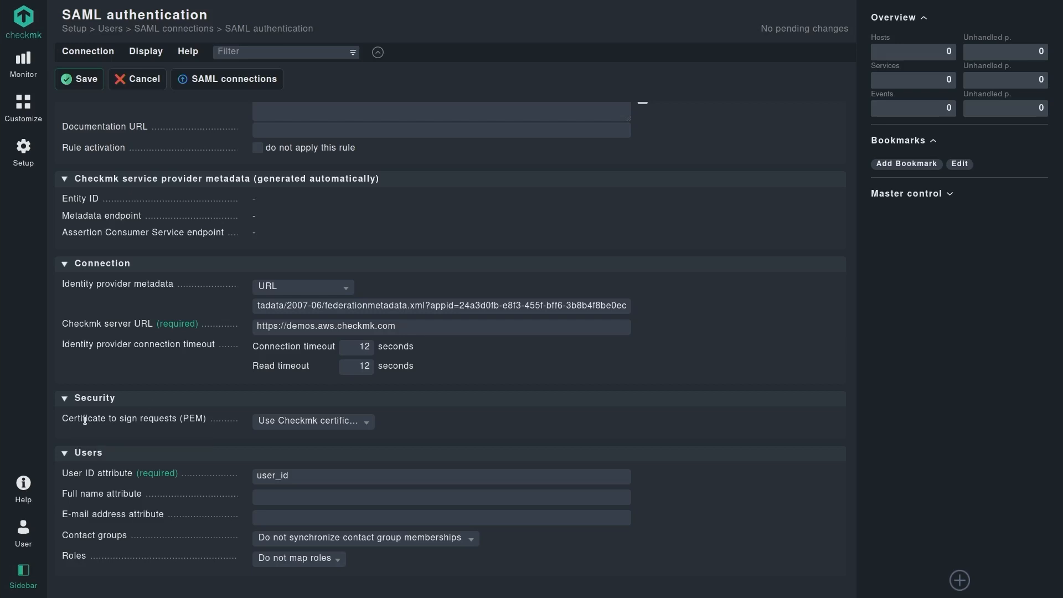
Switch the request-signing certificate to a custom certificate and review the certificate source options.
left_click(332, 425)
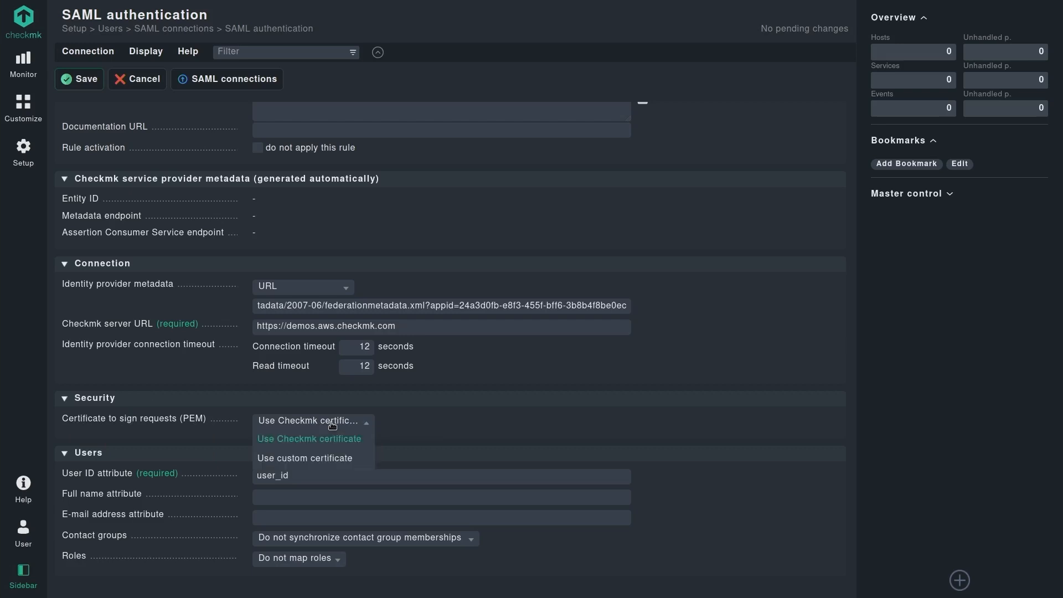
left_click(314, 459)
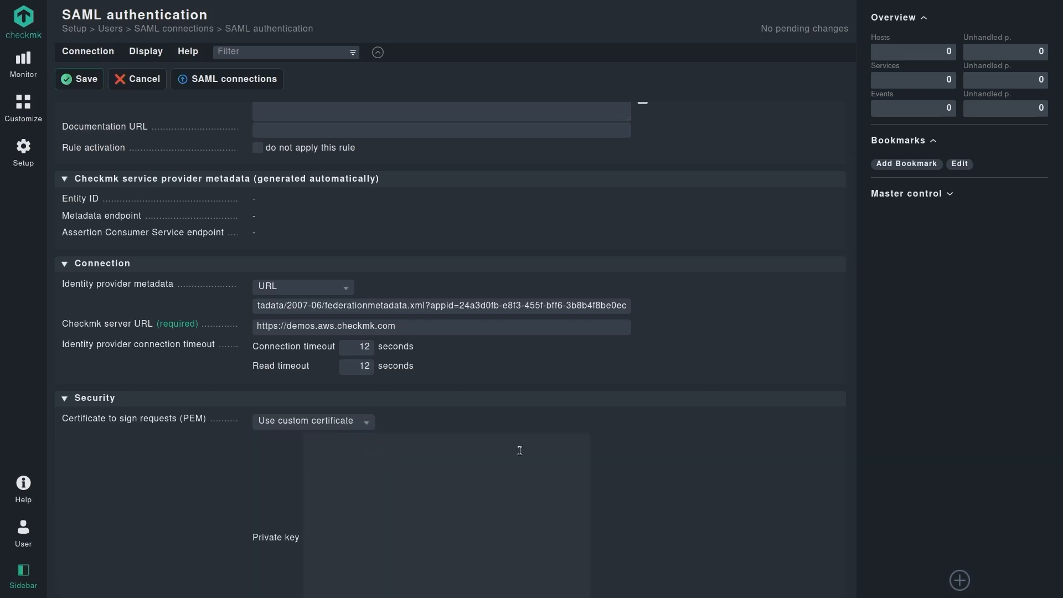
scroll(643, 443, "down", 6)
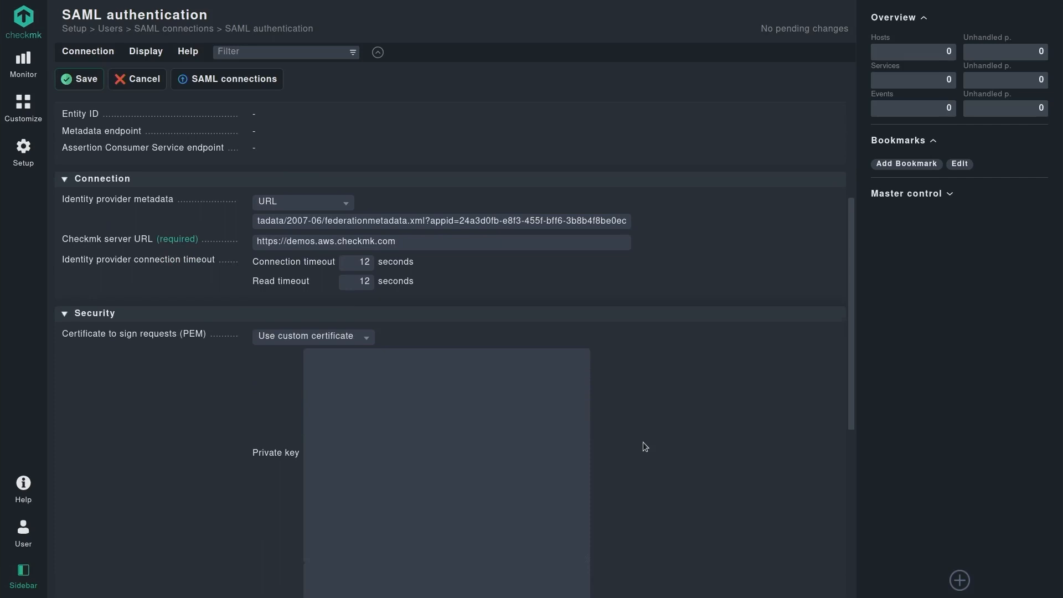
scroll(643, 442, "up", 3)
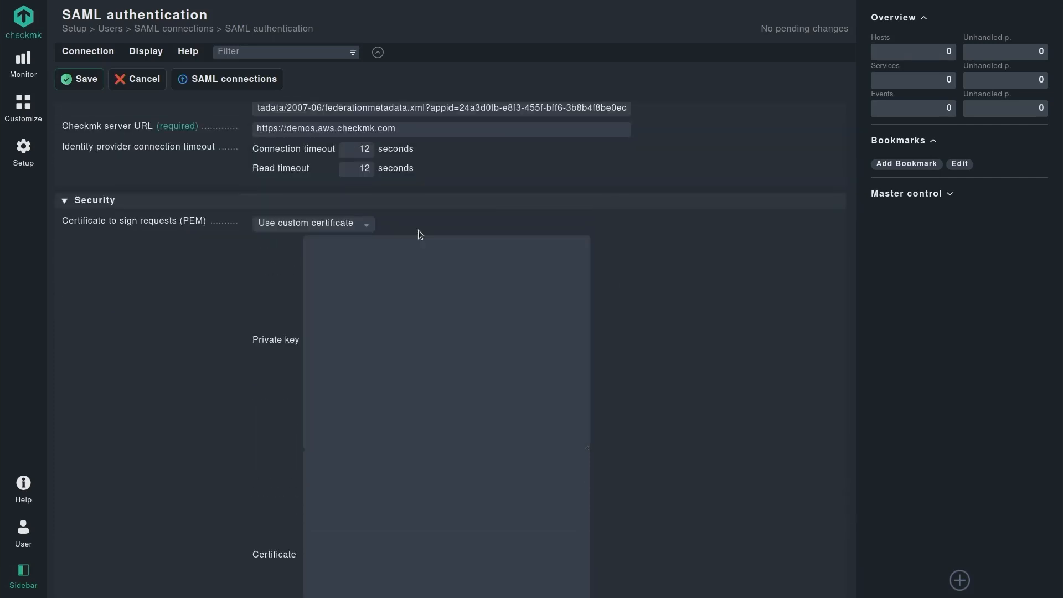
left_click(366, 225)
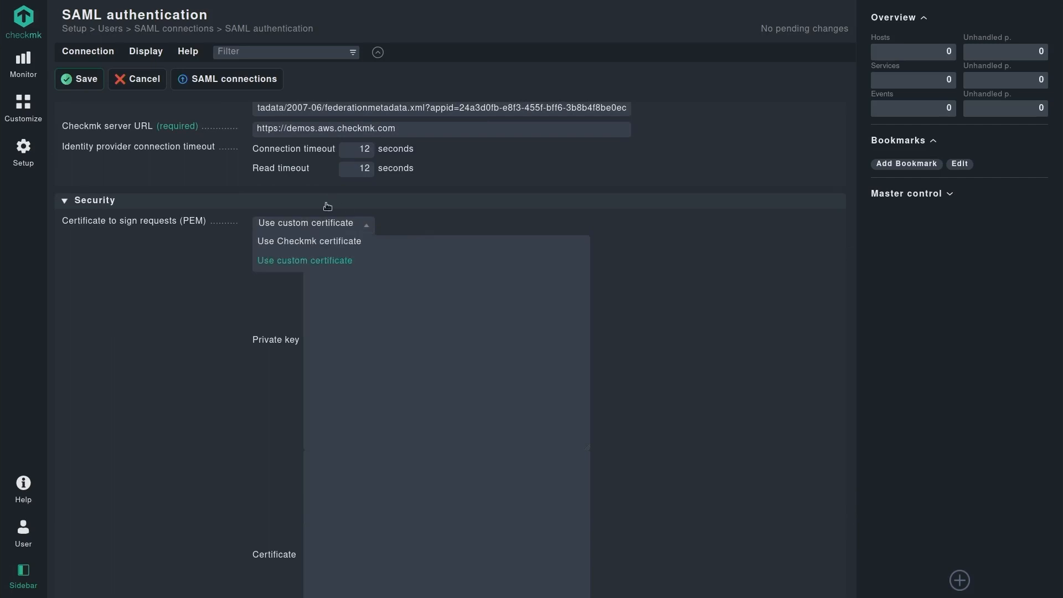
left_click(183, 270)
Read the settings with inline help, then sign requests with 'Use Checkmk certificate'.
left_click(187, 51)
left_click(217, 90)
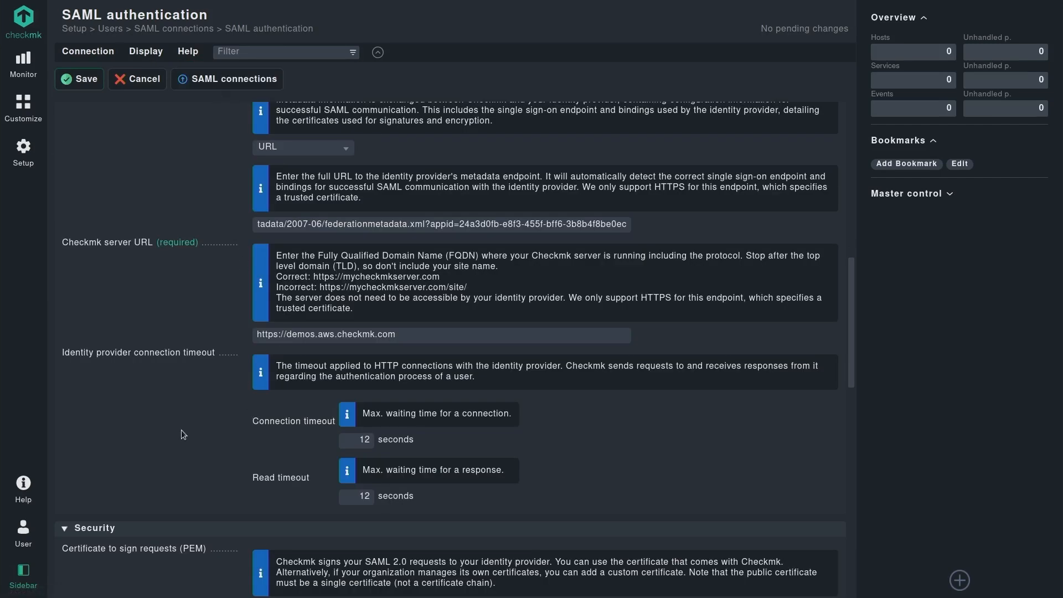
scroll(181, 430, "down", 5)
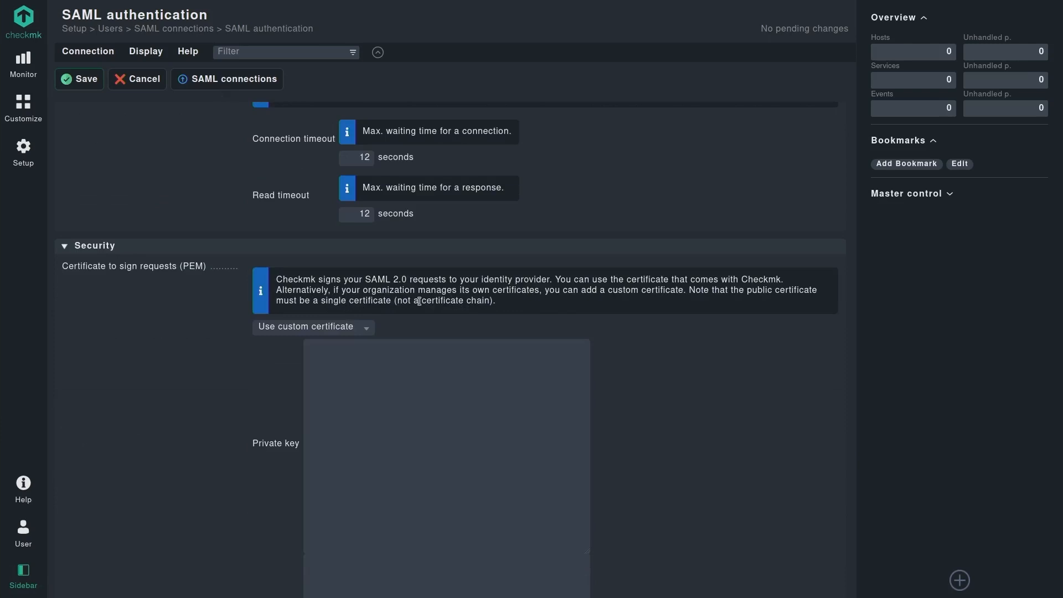
double_click(457, 300)
left_click(184, 50)
left_click(231, 92)
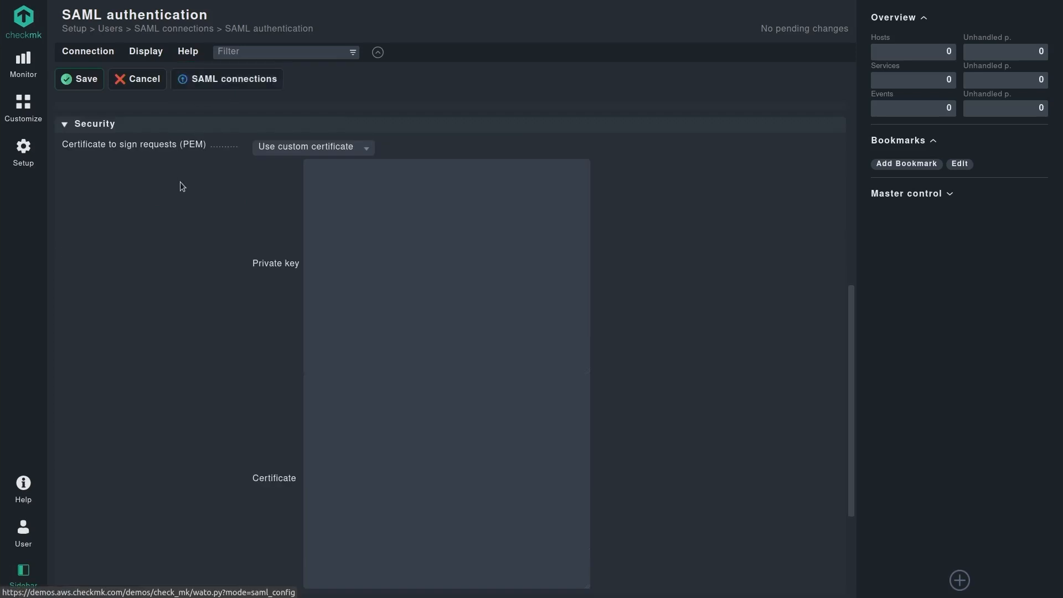
left_click(293, 152)
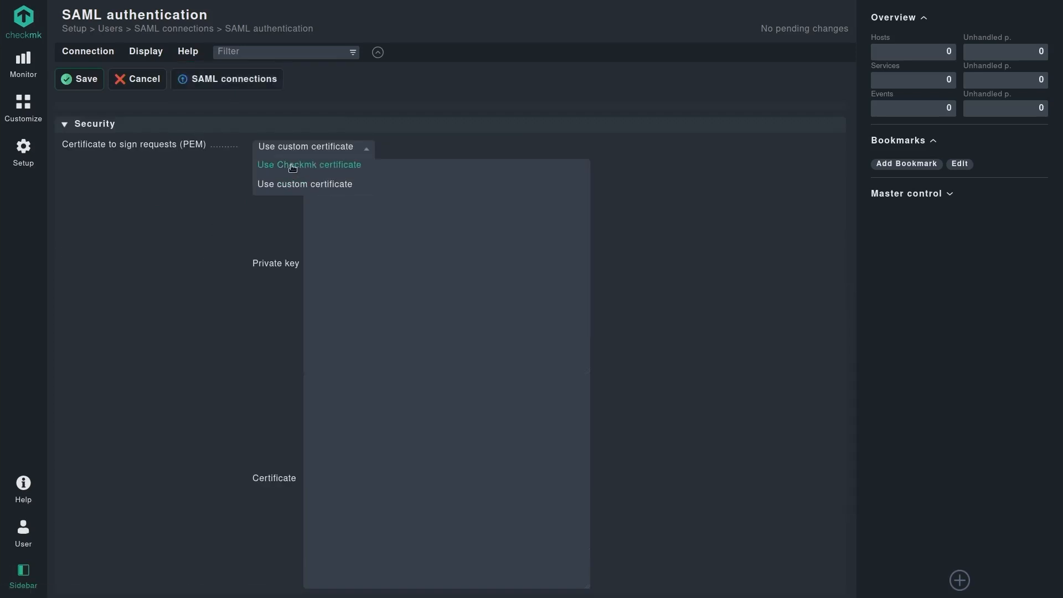
left_click(289, 164)
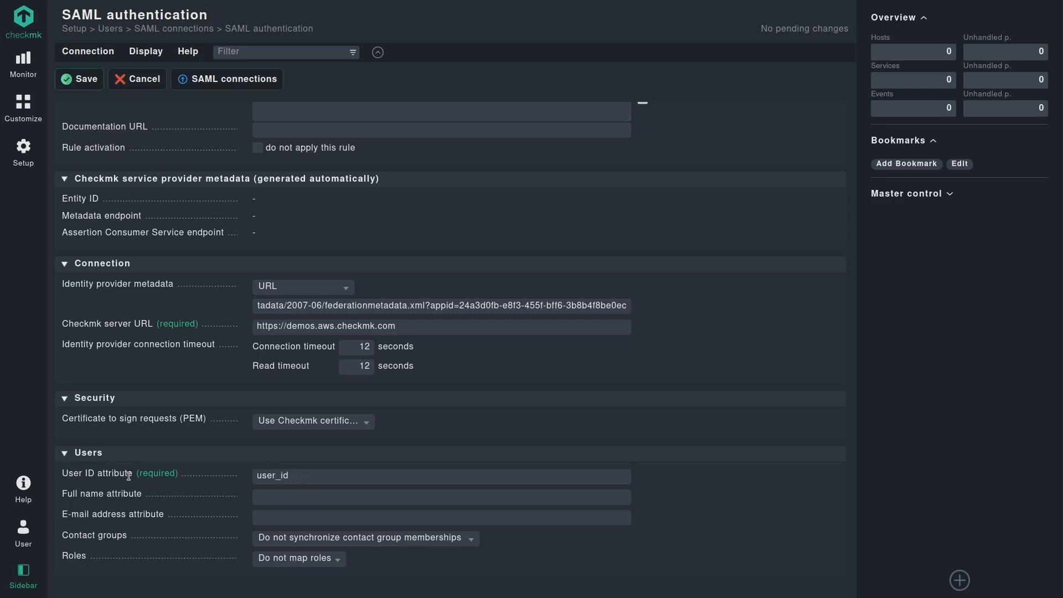
Empty Checkmk's User ID attribute field and open myappsudhir's Attributes & Claims in Azure.
double_click(300, 476)
key("BackSpace")
mouse_move(169, 1)
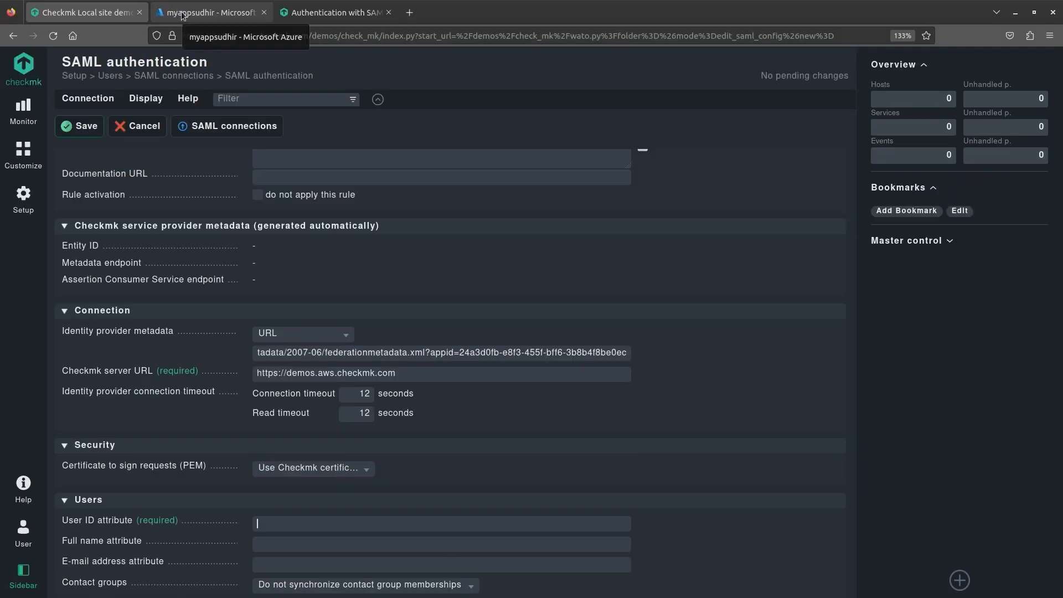
left_click(182, 14)
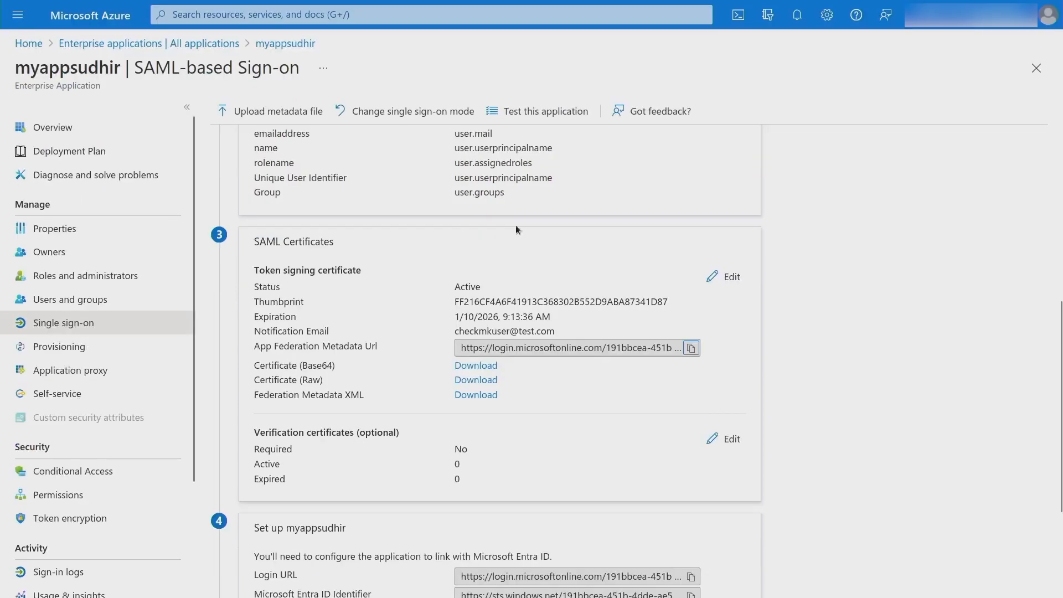
scroll(867, 254, "up", 6)
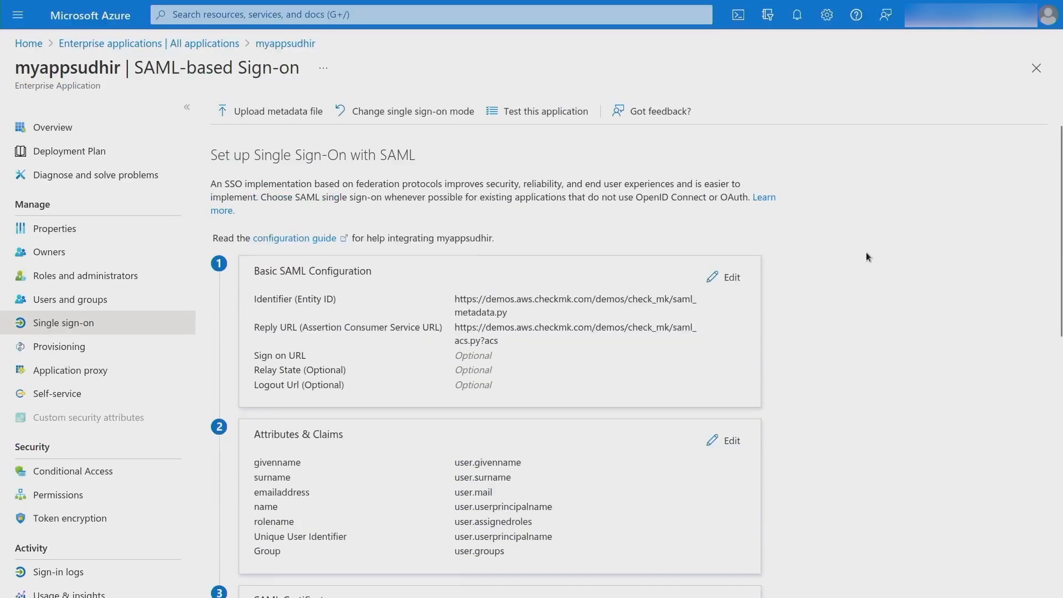
scroll(556, 354, "down", 3)
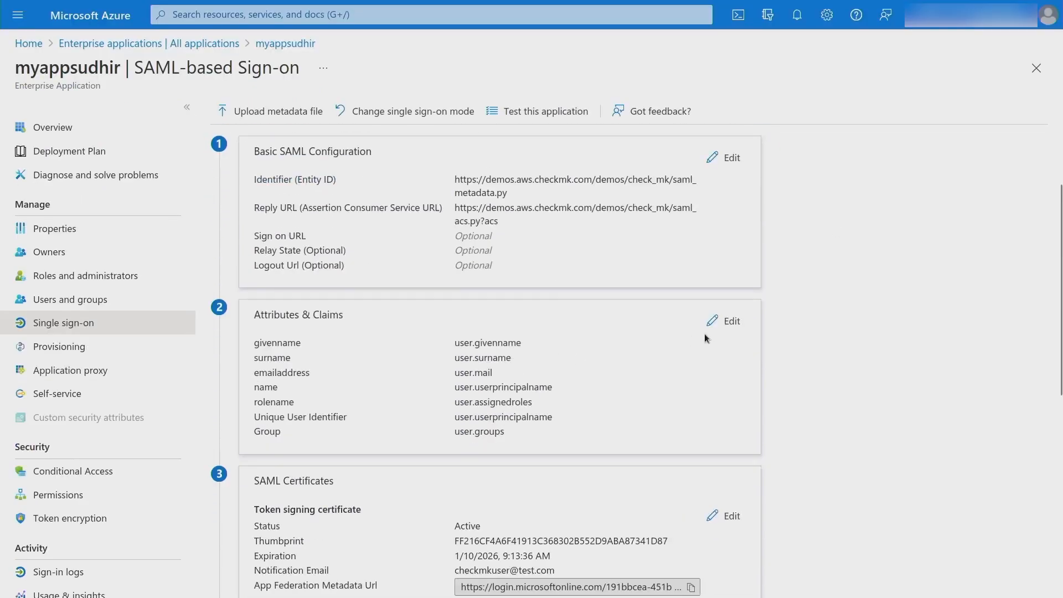
left_click(706, 329)
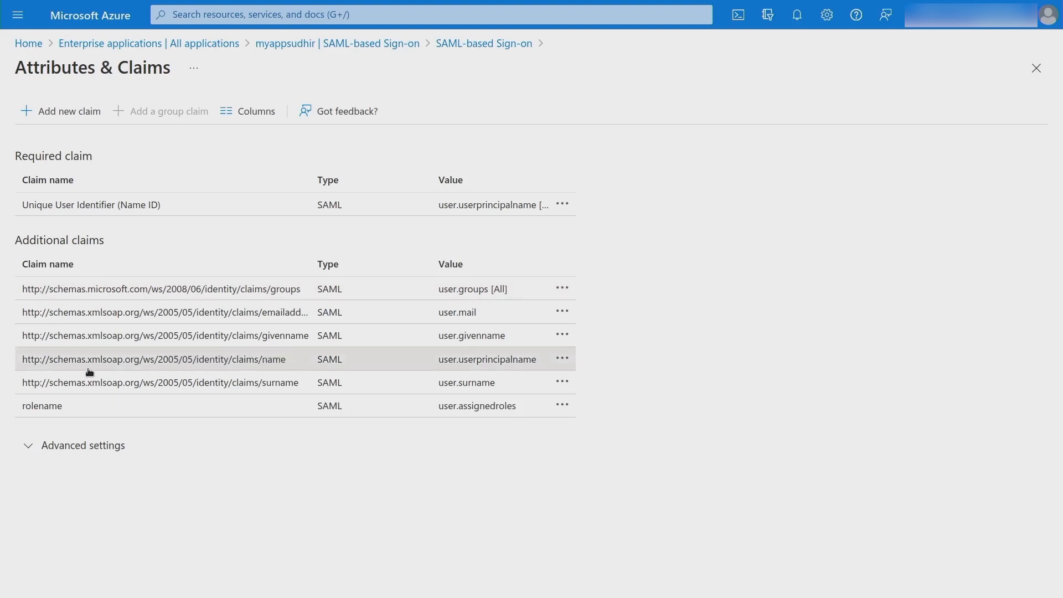
Paste Azure's name claim URI into Checkmk's User ID attribute field.
left_click_drag(105, 372, 26, 360)
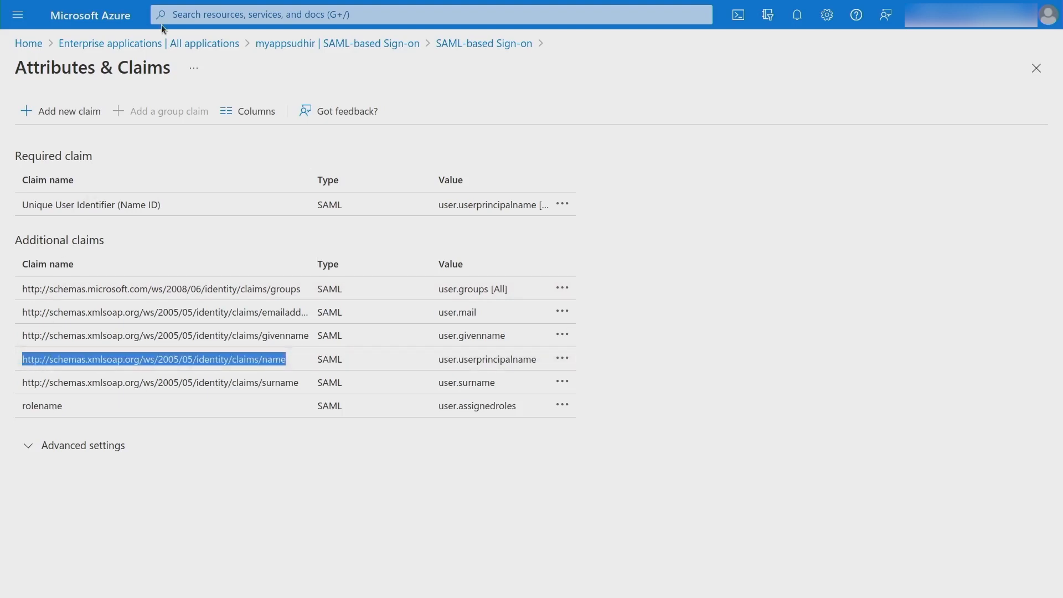
left_click(97, 15)
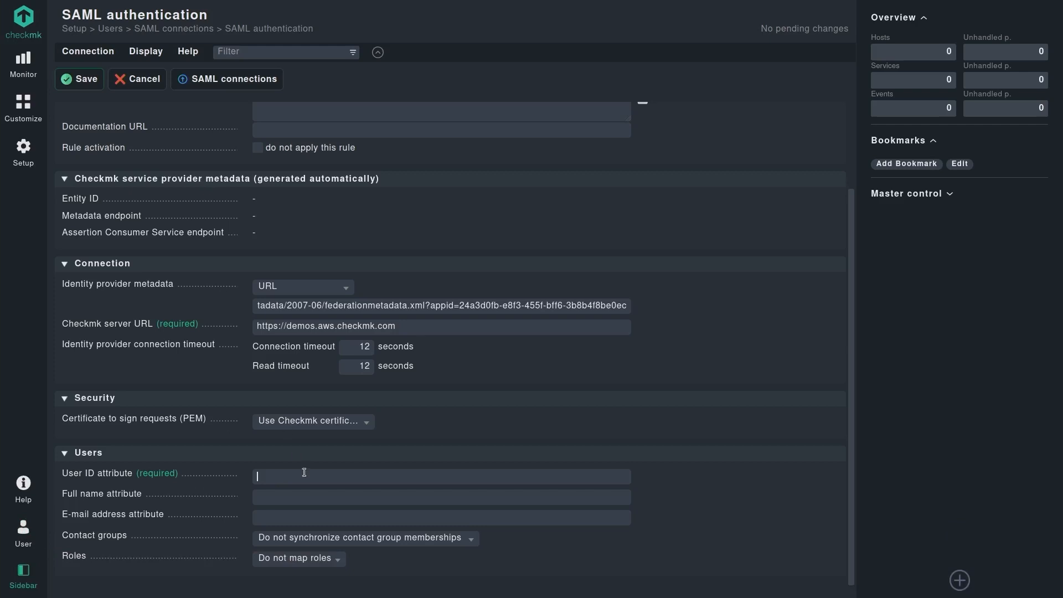
left_click(306, 475)
type("http://schemas.xmlsoap.org/ws/2005/05/identity/claims/name")
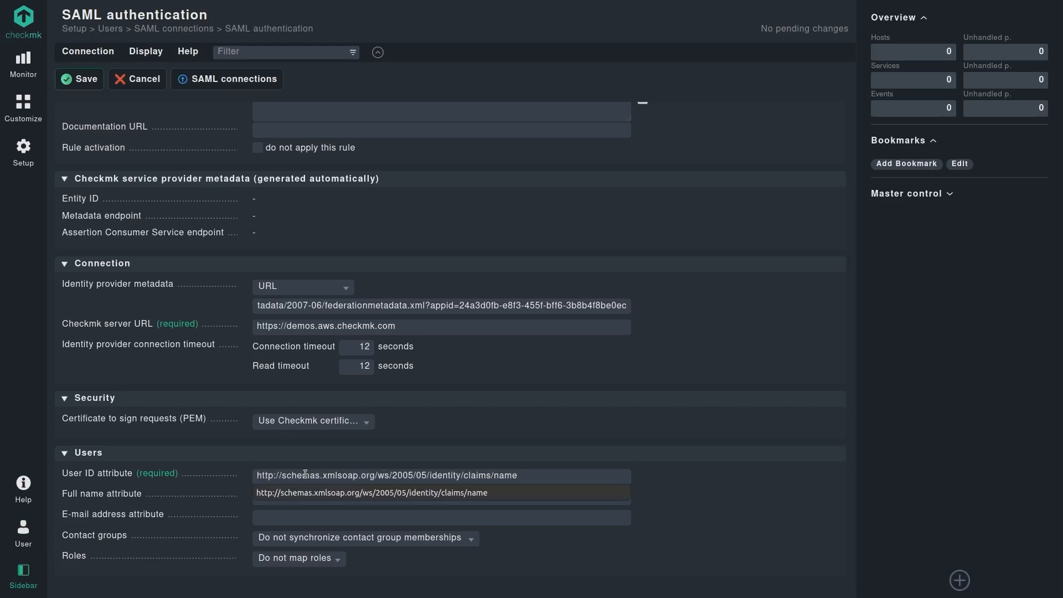
left_click(333, 454)
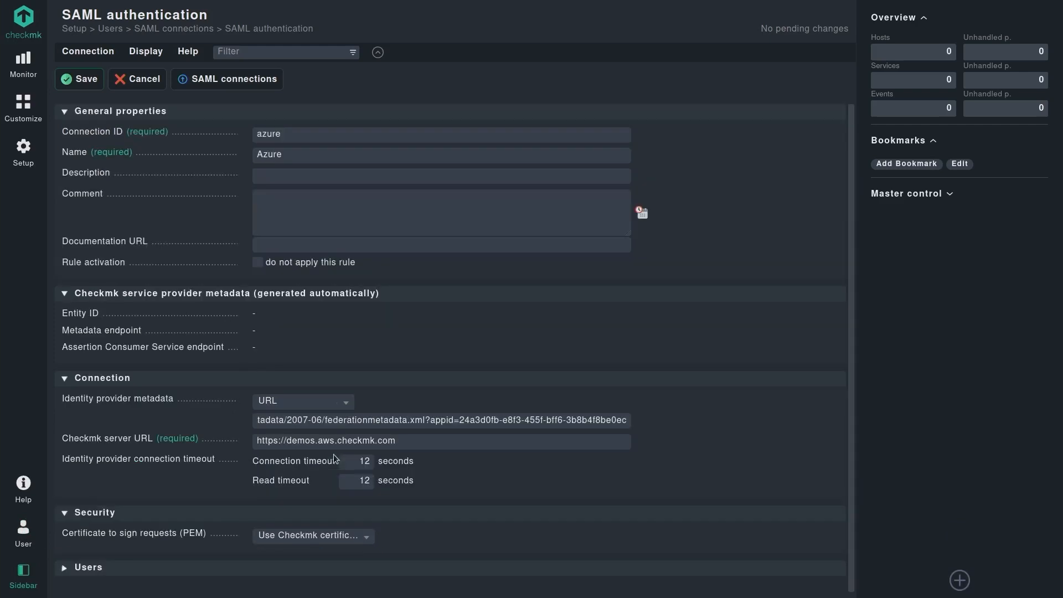
left_click(322, 573)
scroll(524, 483, "down", 1)
scroll(524, 487, "down", 3)
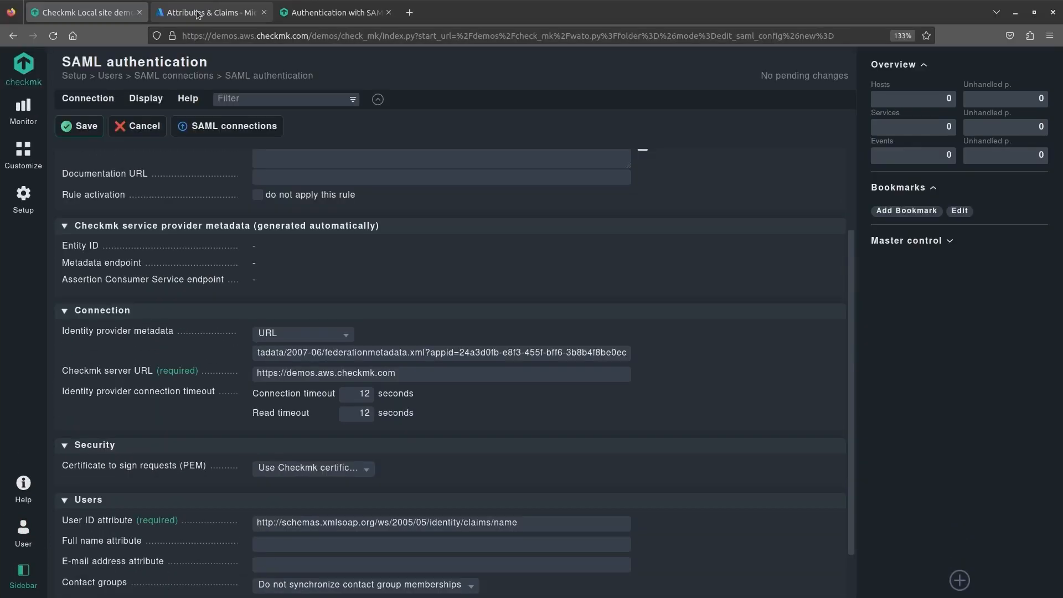
Paste Azure's givenname claim URI into the Full name attribute field.
left_click(198, 14)
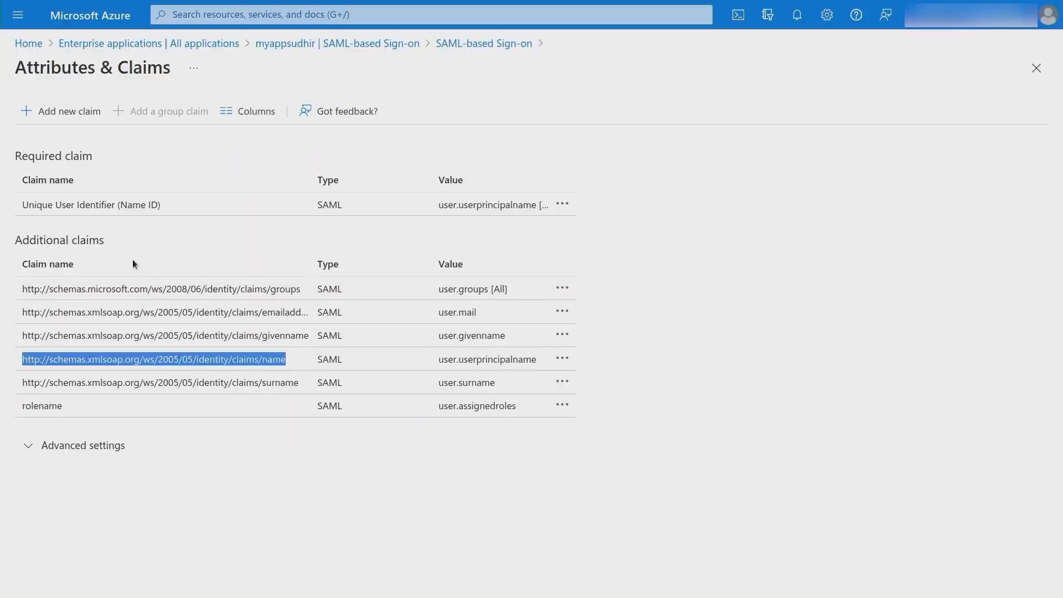
left_click_drag(23, 336, 308, 337)
key("ctrl+c")
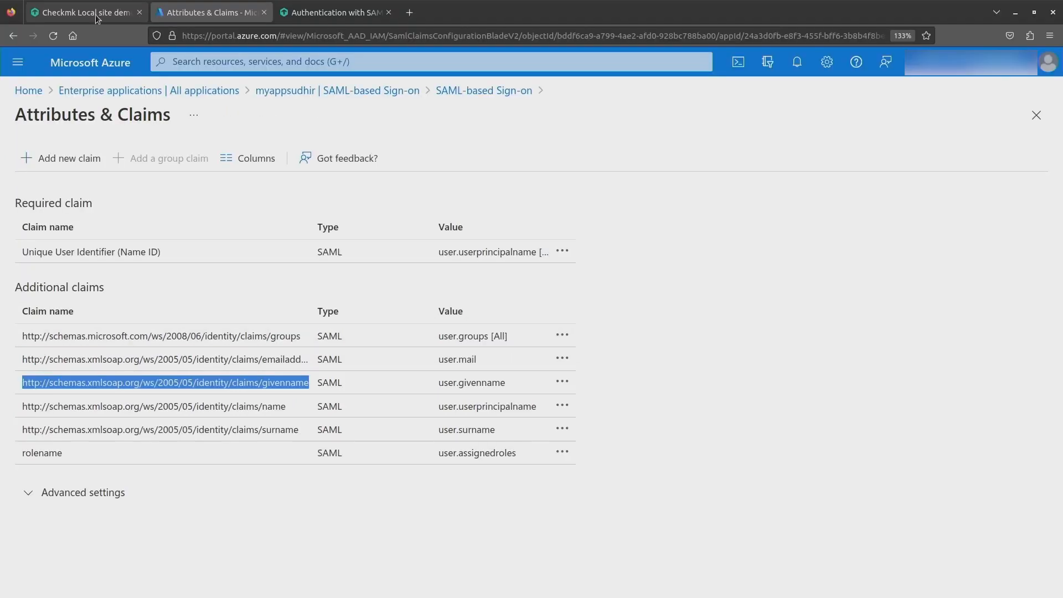
left_click(99, 17)
left_click(525, 498)
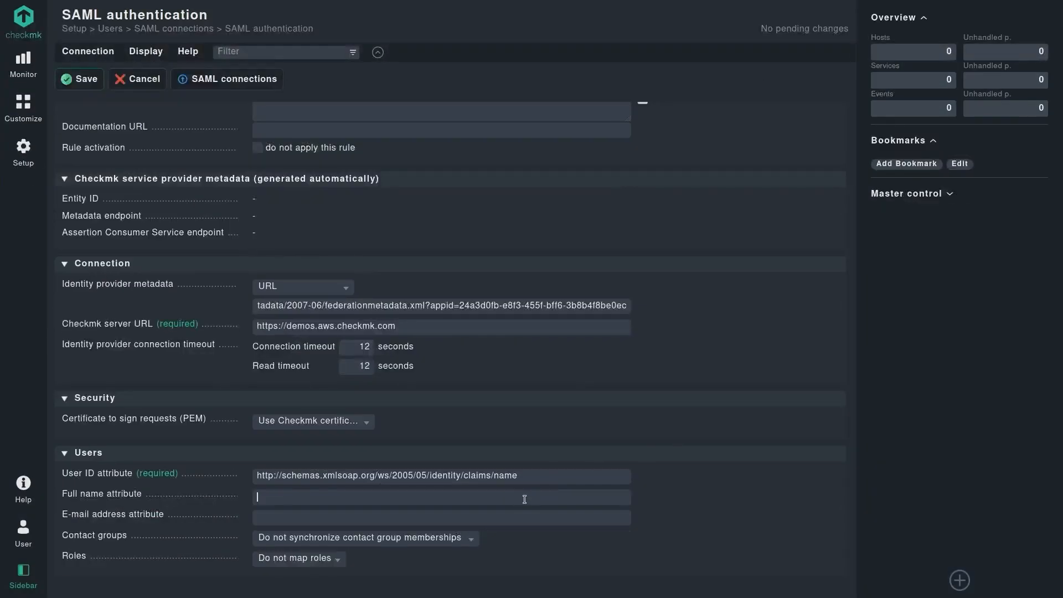
key("ctrl+v")
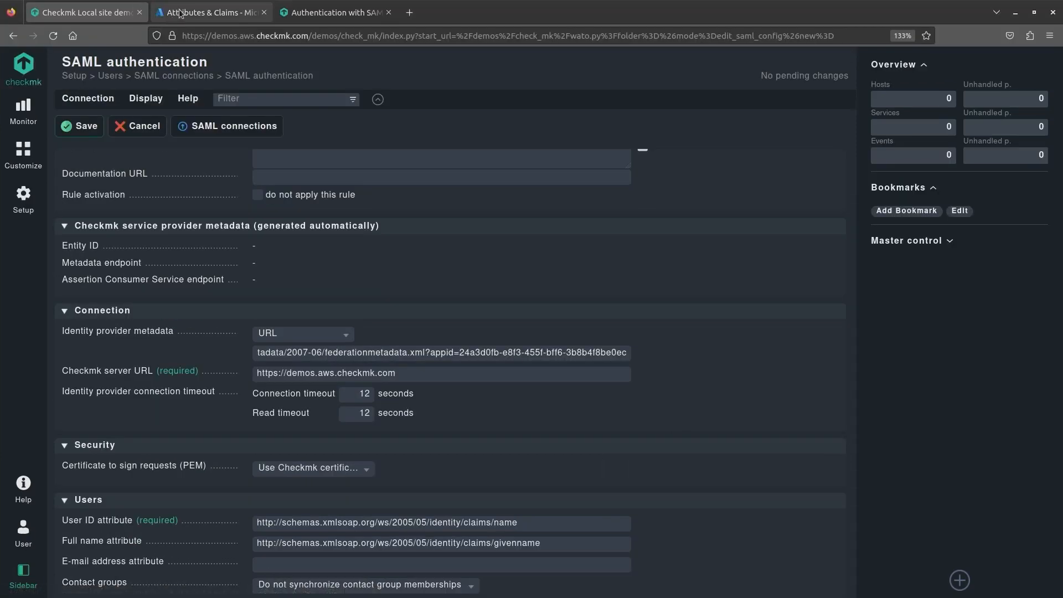
Paste Azure's emailaddress claim URI into the E-mail address attribute field.
left_click(180, 14)
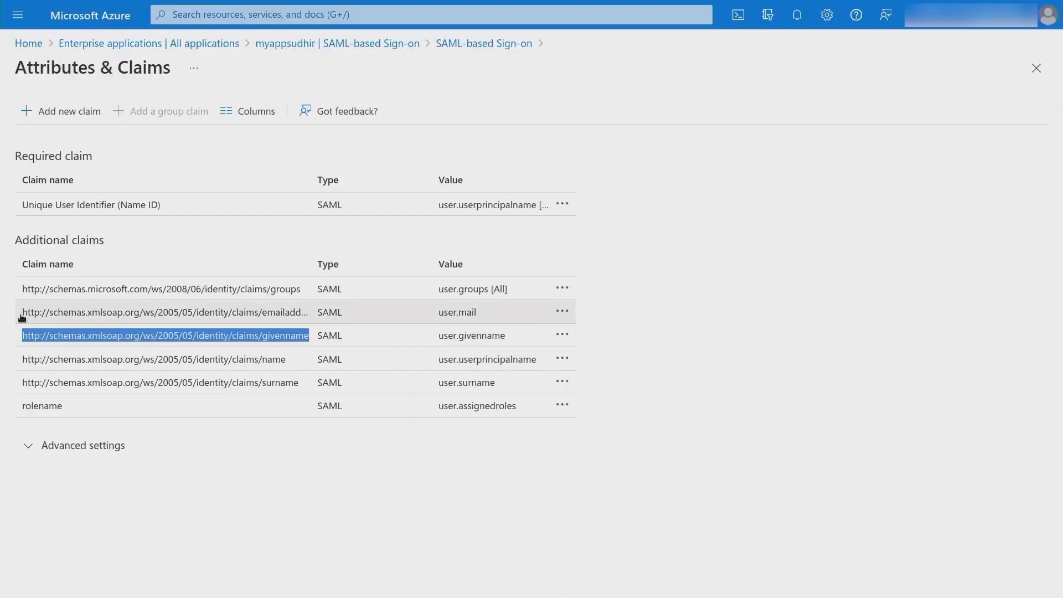
left_click_drag(26, 318, 163, 324)
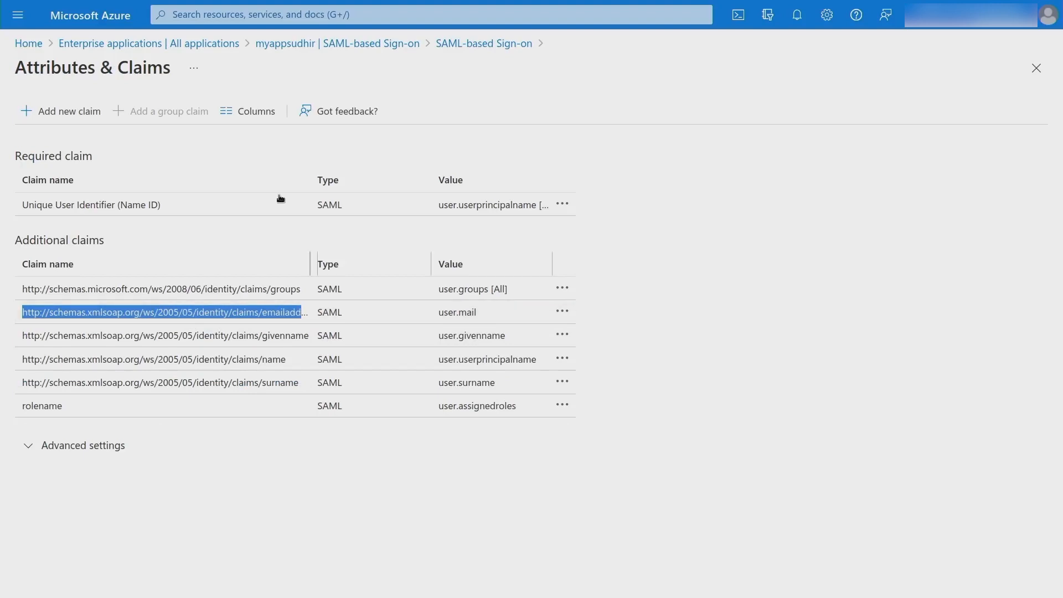
mouse_move(216, 3)
left_click(97, 17)
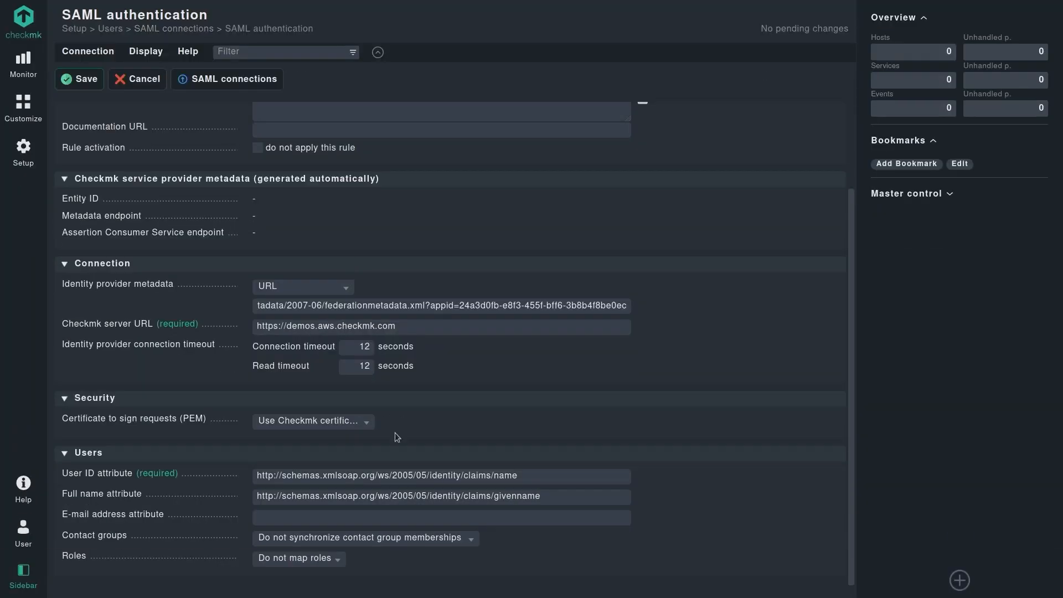
left_click(455, 518)
type("http://schemas.xmlsoap.org/ws/2005/05/identity/claims/emailaddr")
type("ess")
left_click(443, 534)
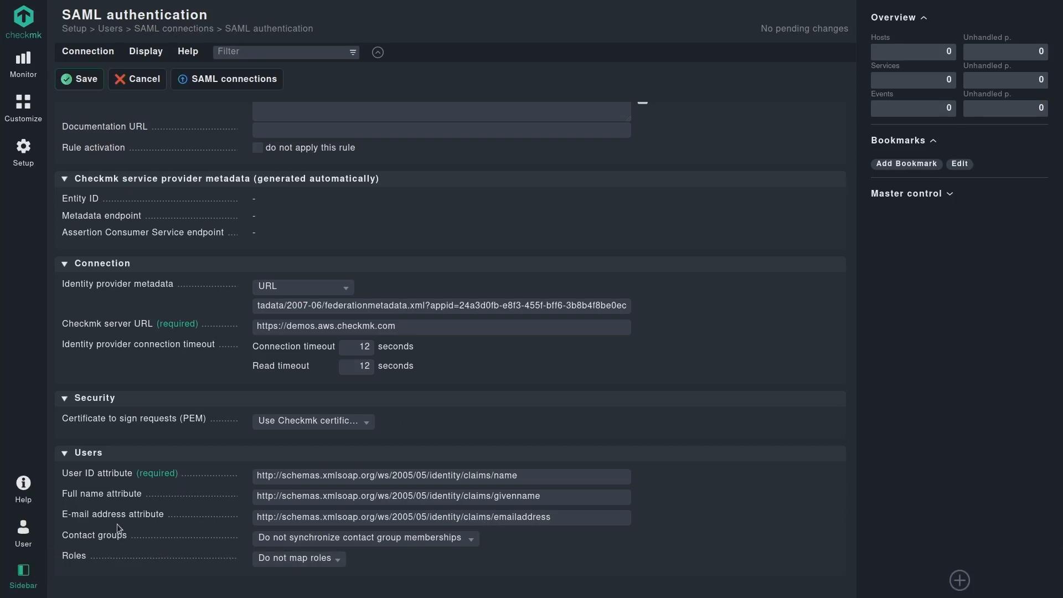
left_click(318, 538)
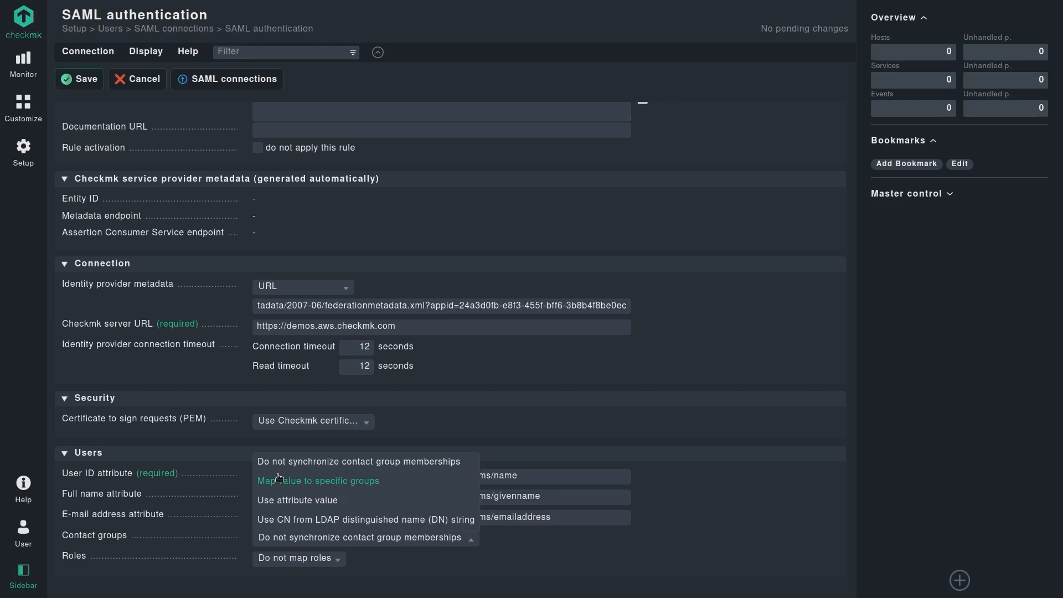
left_click(311, 482)
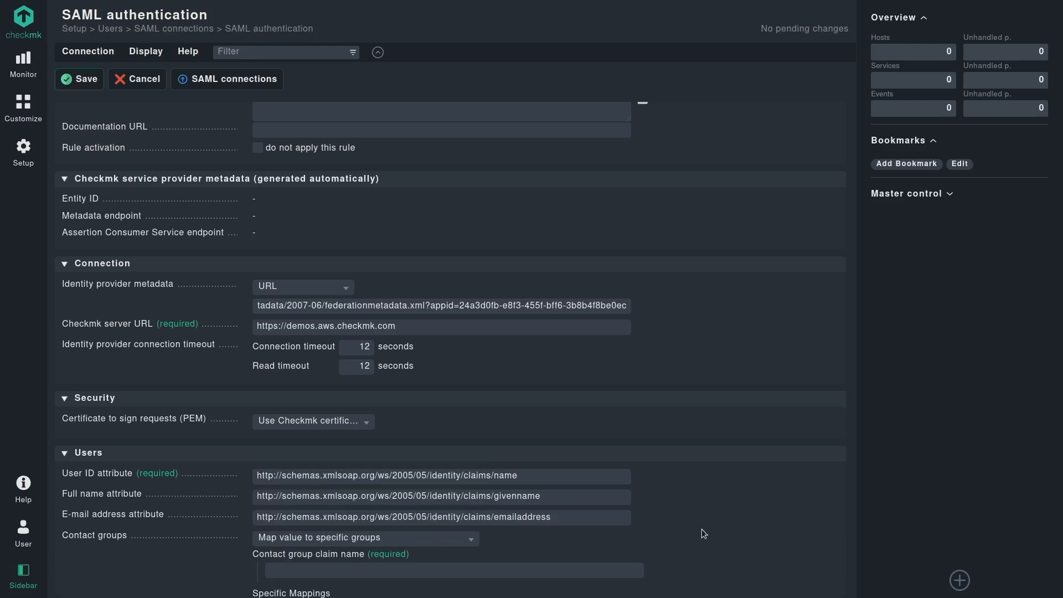
scroll(702, 530, "down", 3)
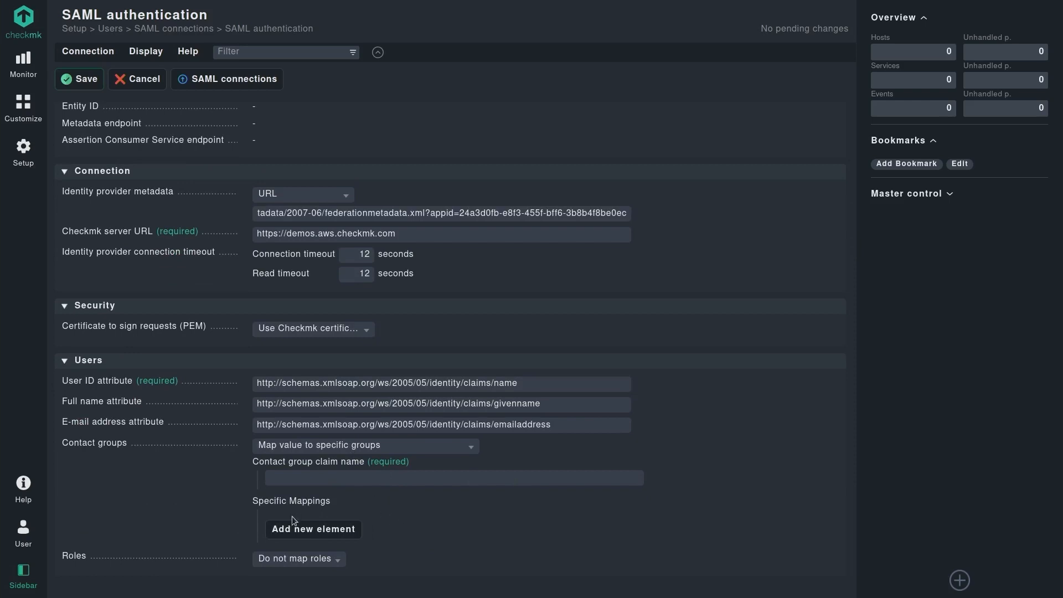
left_click(349, 530)
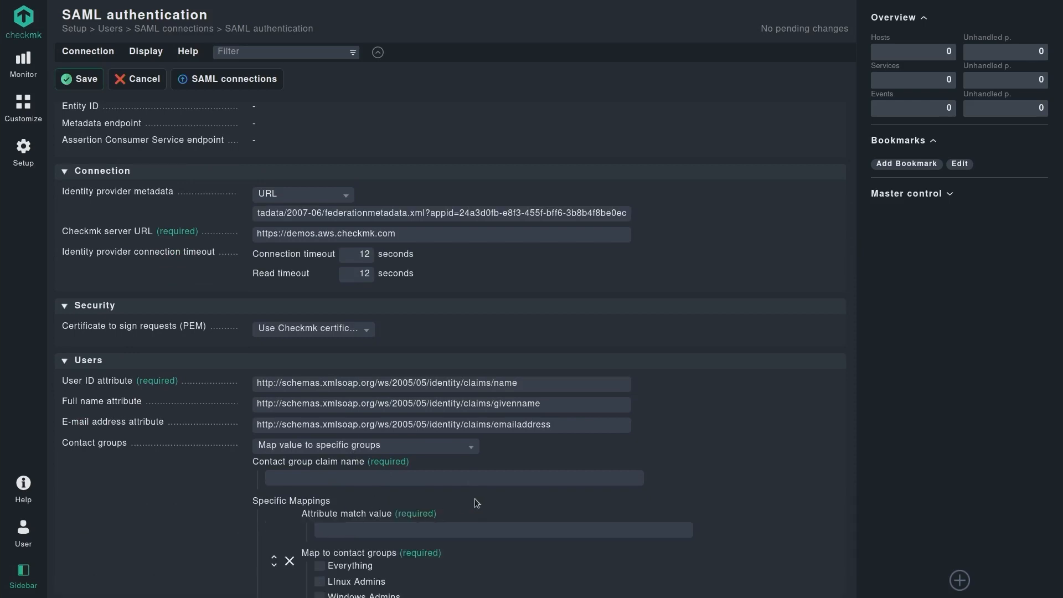
scroll(479, 499, "down", 1)
scroll(479, 499, "down", 2)
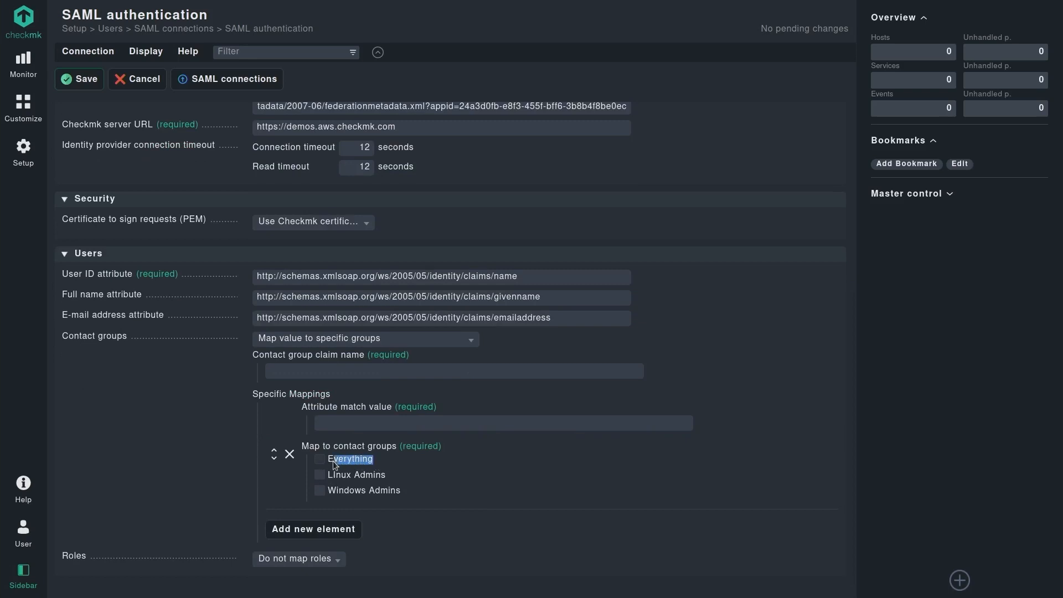
left_click(420, 470)
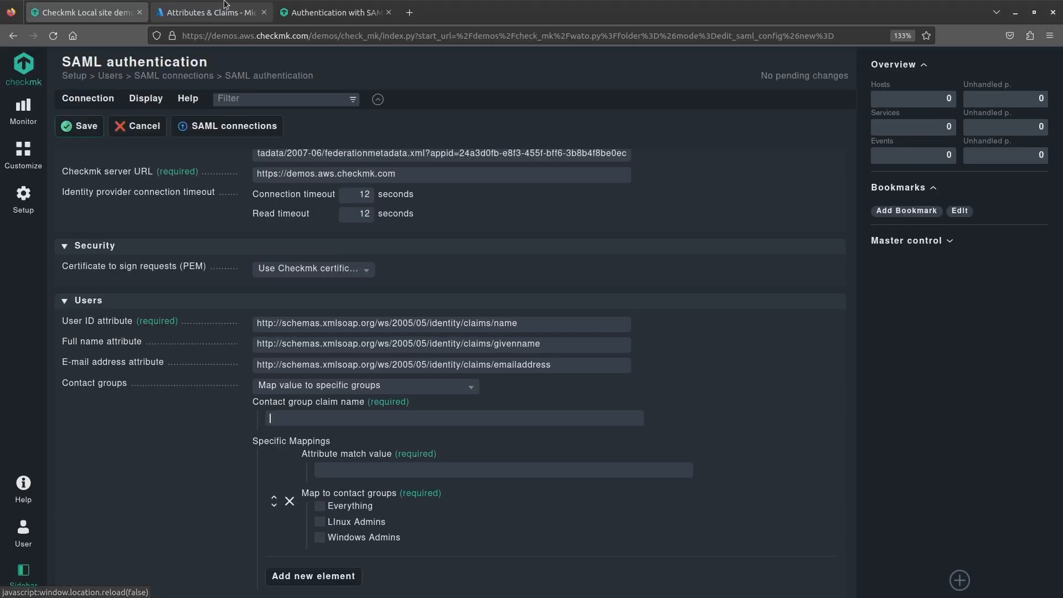
Copy Azure's groups claim URI into Checkmk's Contact group claim name field.
left_click(225, 7)
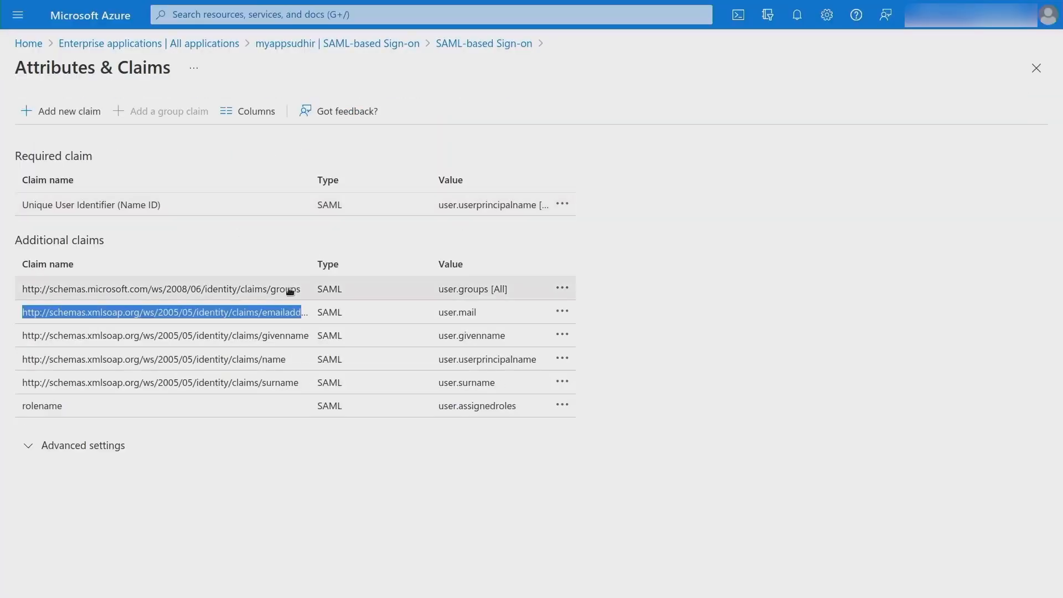
left_click_drag(24, 289, 281, 299)
key("ctrl+c")
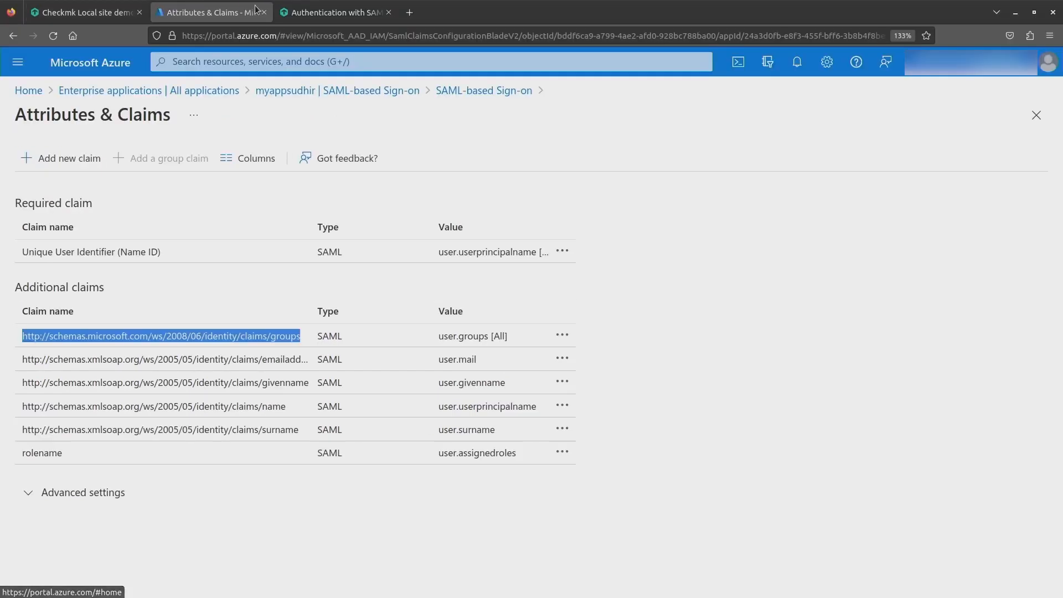
left_click(97, 16)
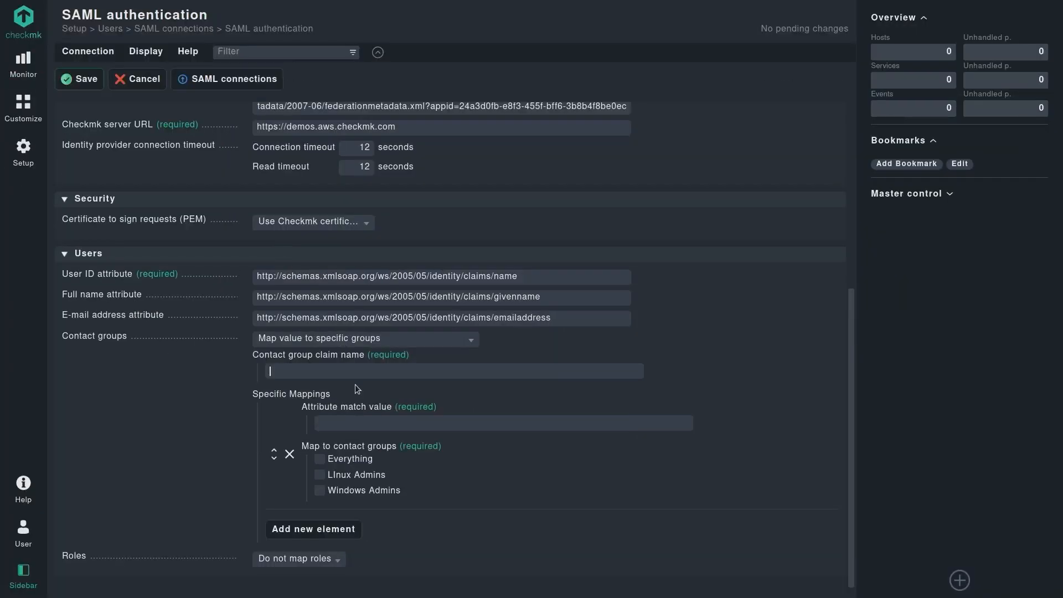
key("ctrl+v")
left_click(663, 340)
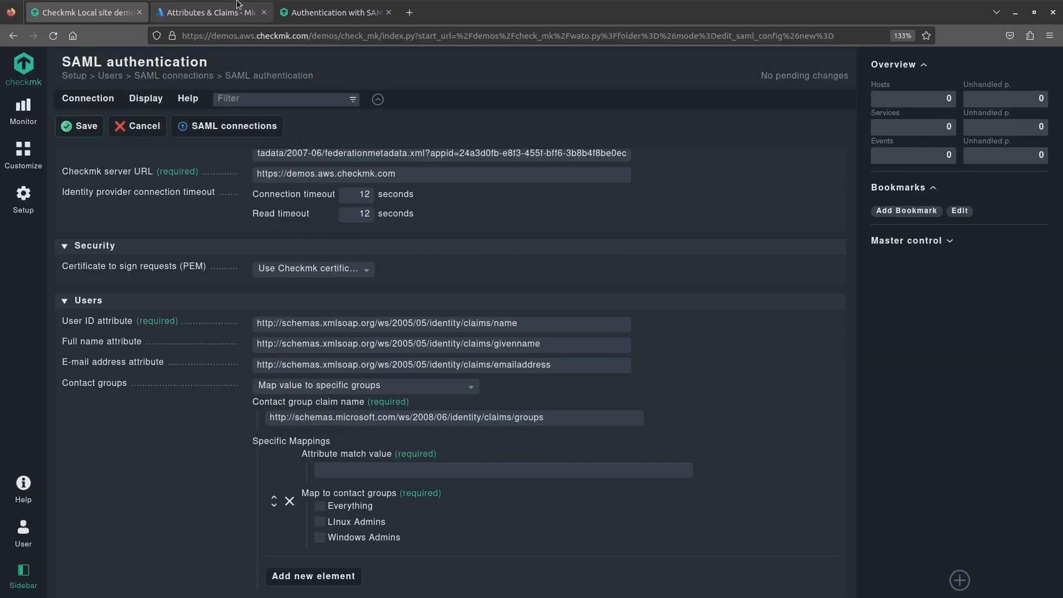
left_click(224, 8)
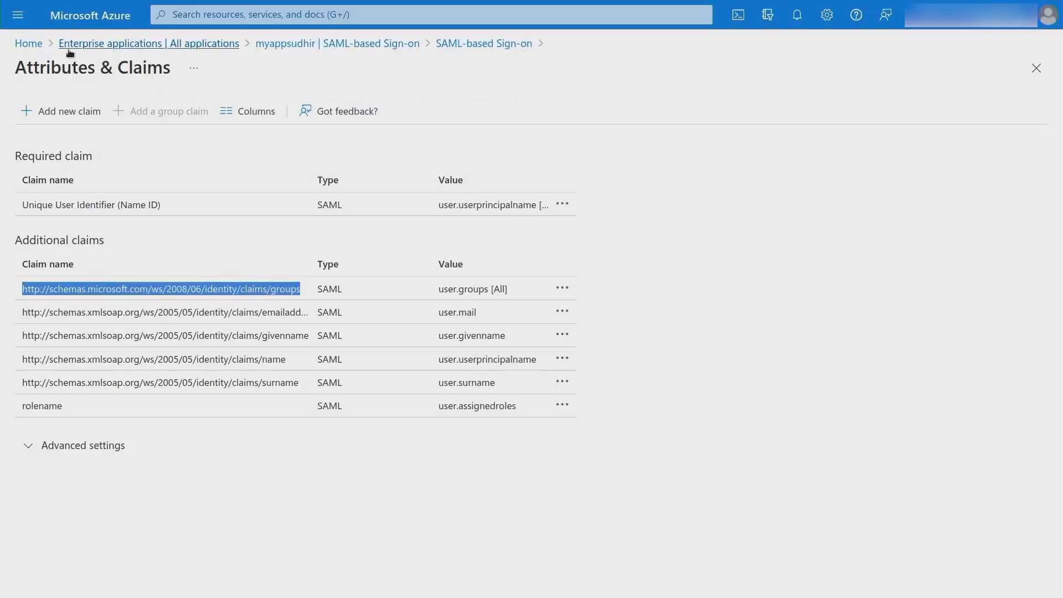
Open Azure's Groups service and review the members of team-linux.
left_click(222, 17)
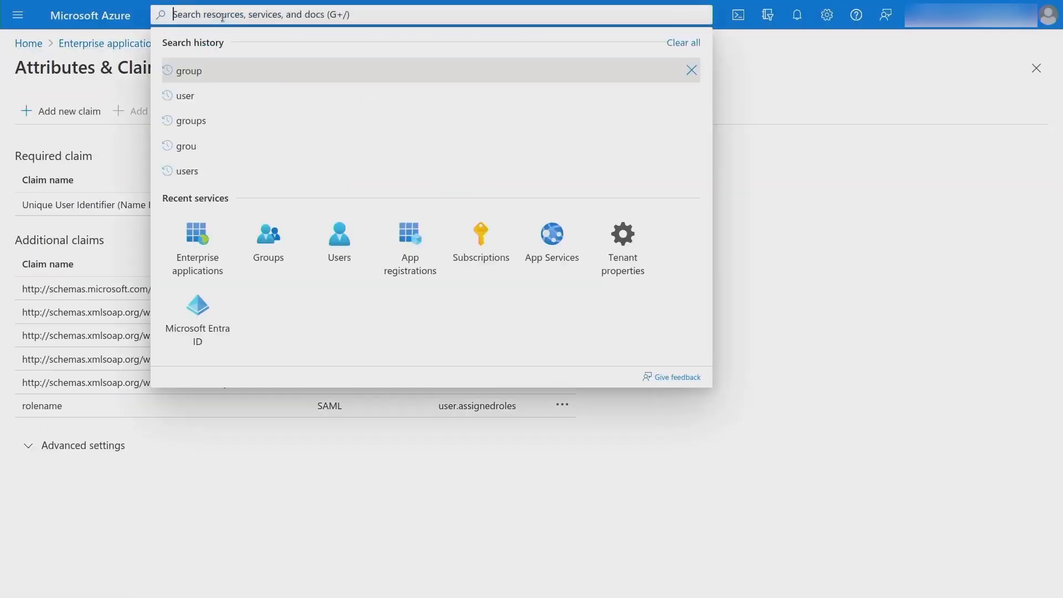
type("grou")
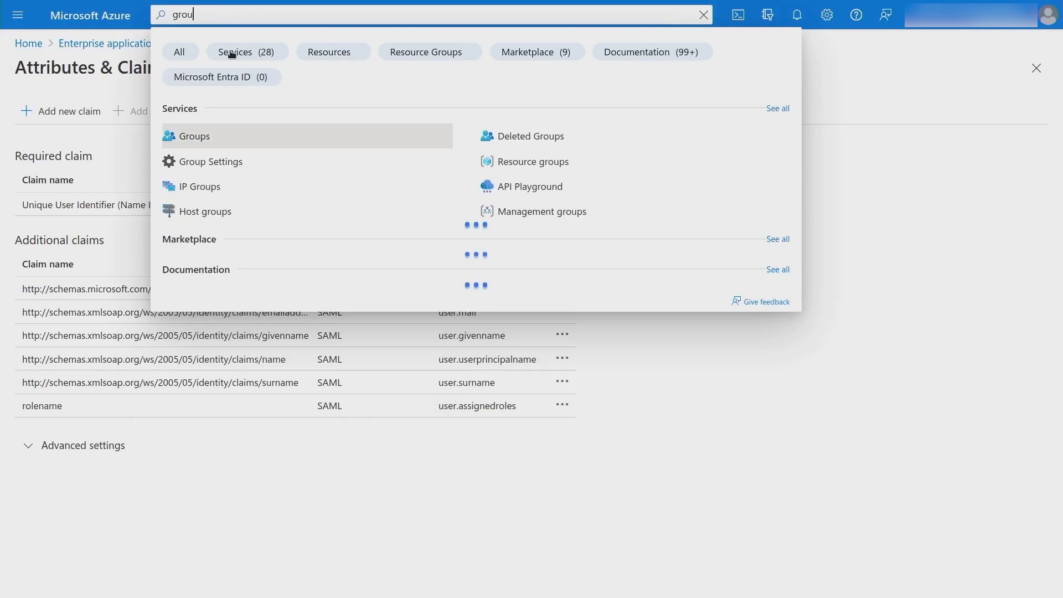
left_click(225, 134)
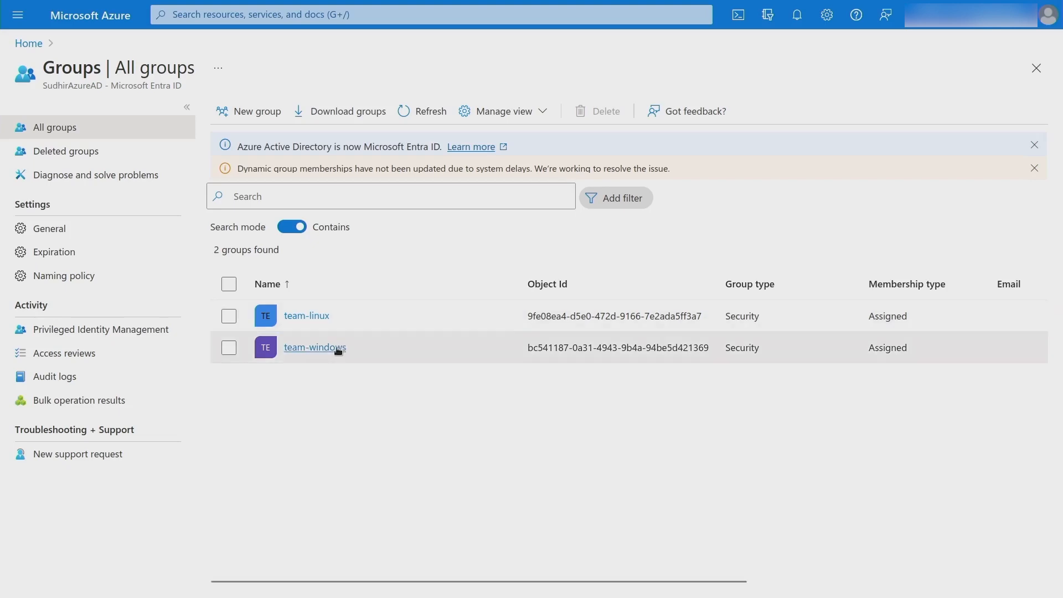
left_click(291, 317)
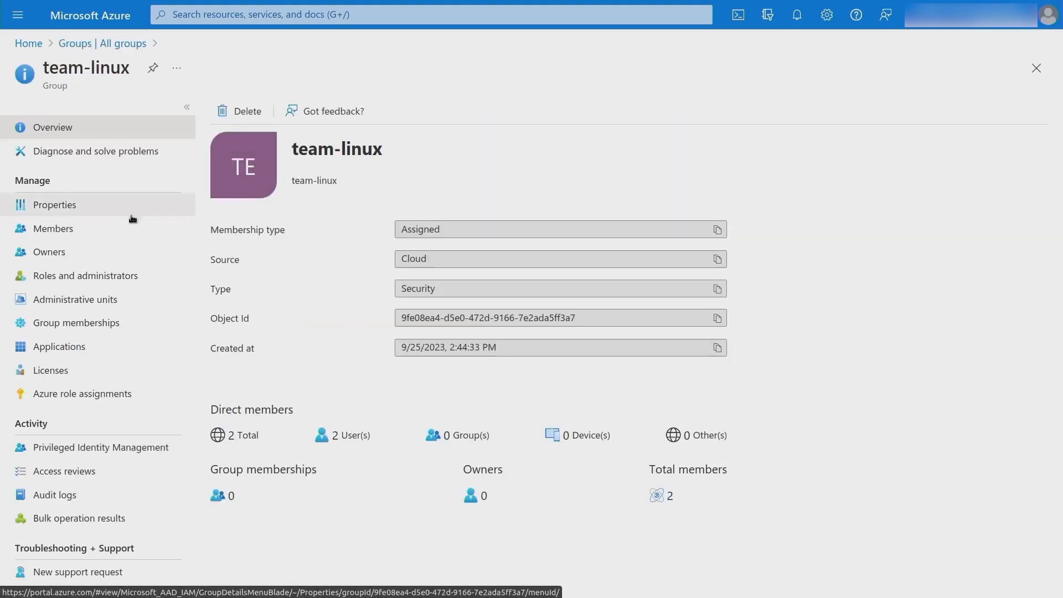
left_click(68, 228)
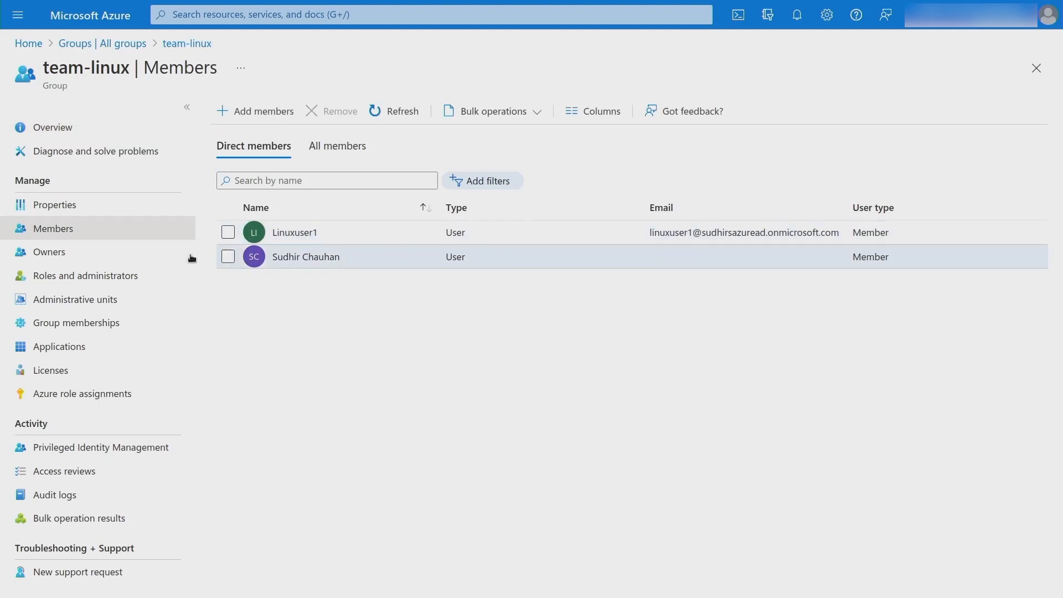
left_click(104, 46)
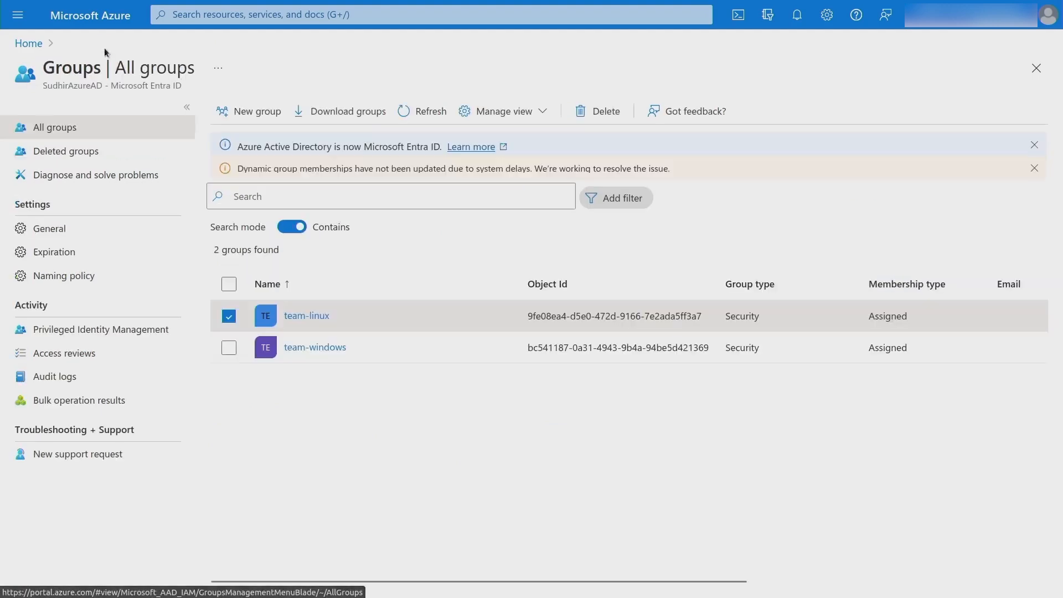
Review team-windows' members, then copy team-linux's Object Id from All groups.
left_click(298, 348)
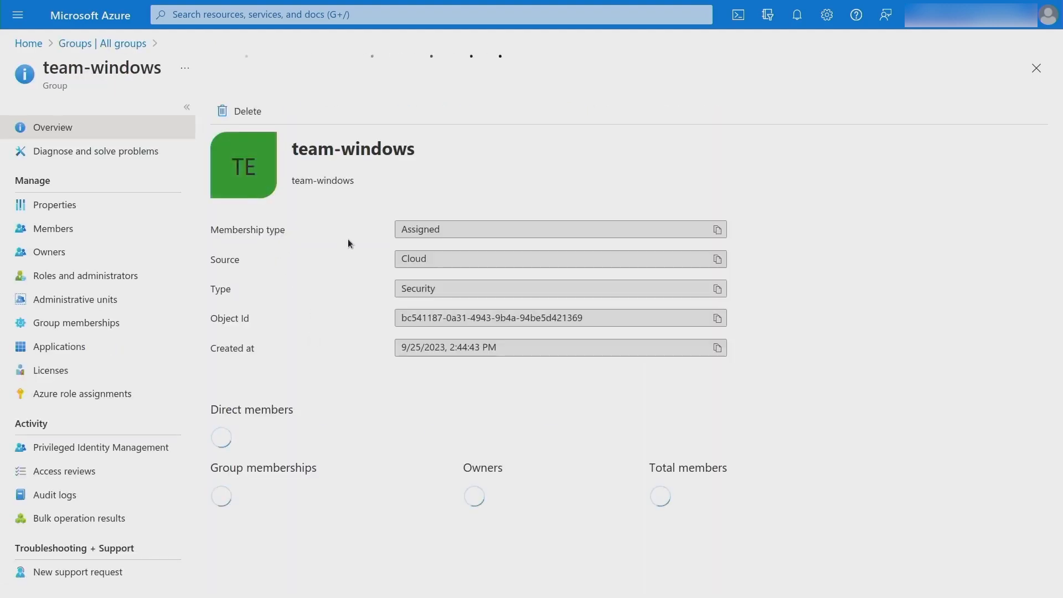
left_click(66, 230)
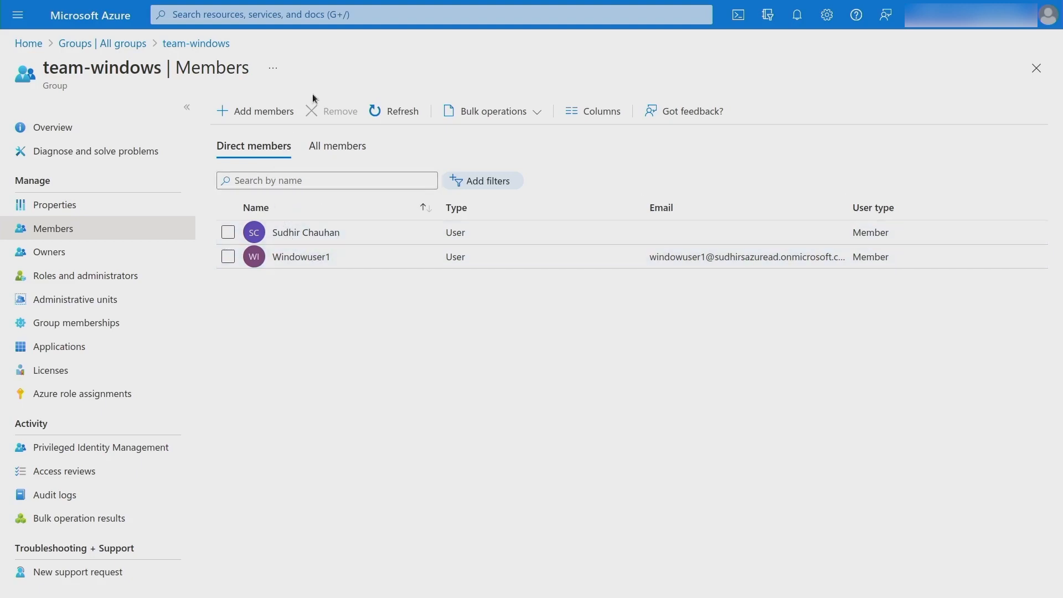
mouse_move(233, 0)
left_click(126, 44)
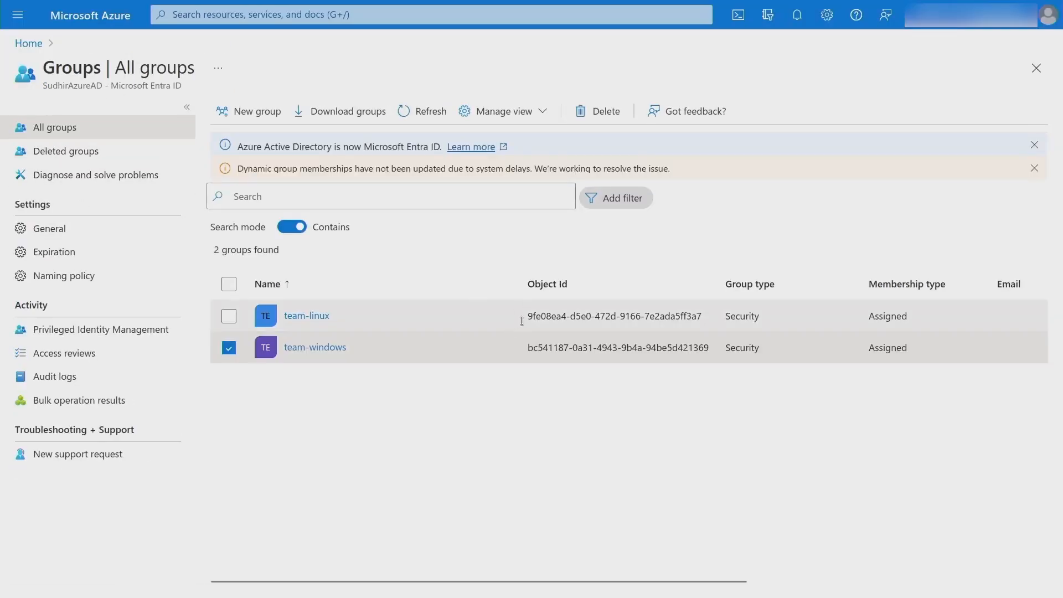
left_click_drag(525, 316, 708, 314)
key("ctrl+c")
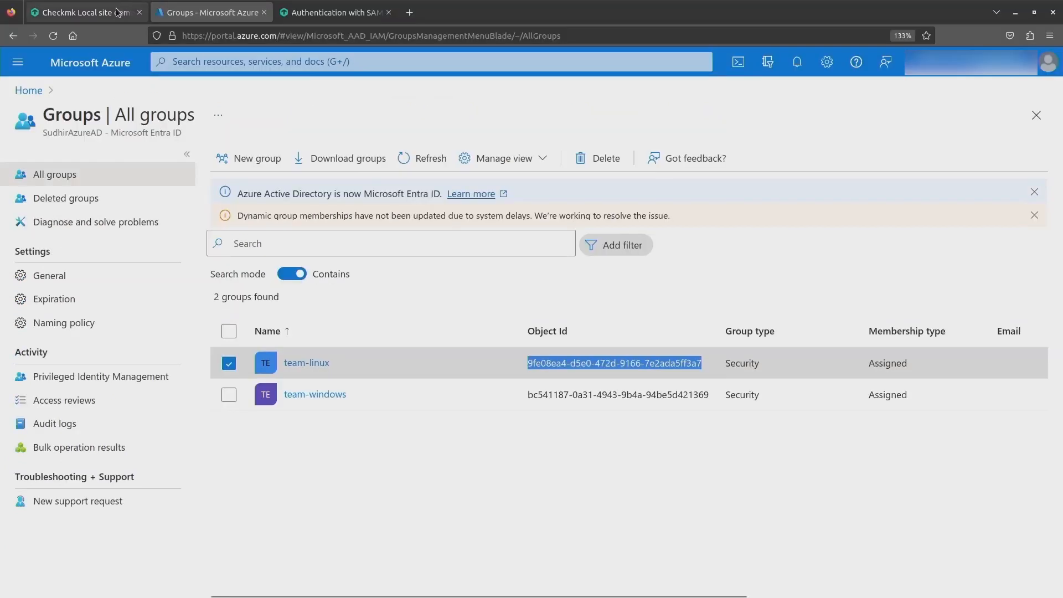
Map team-linux's Object Id to the Linux Admins contact group.
left_click(112, 12)
left_click(363, 427)
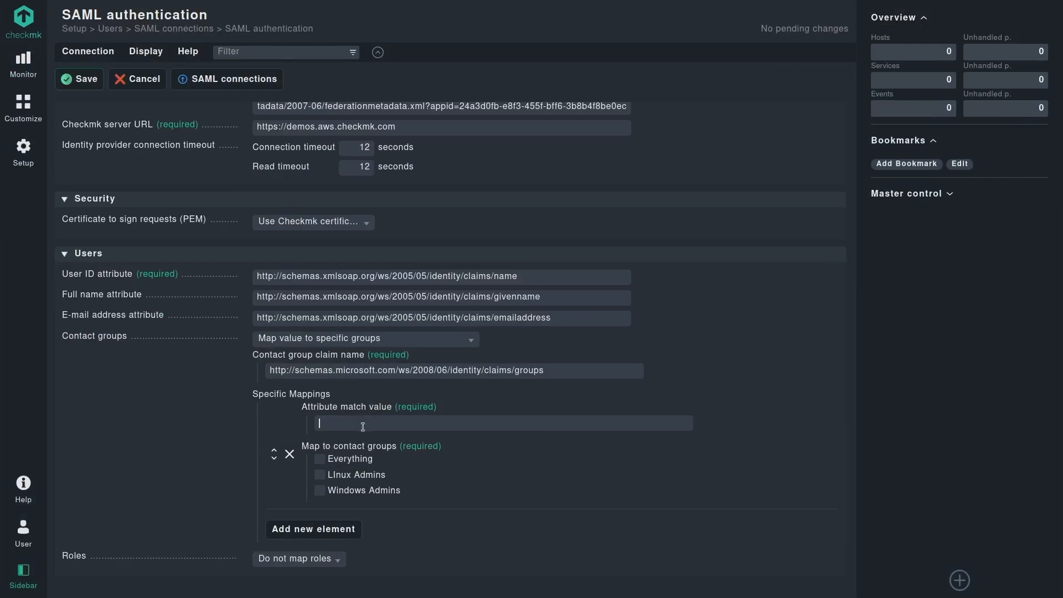
key("ctrl+v")
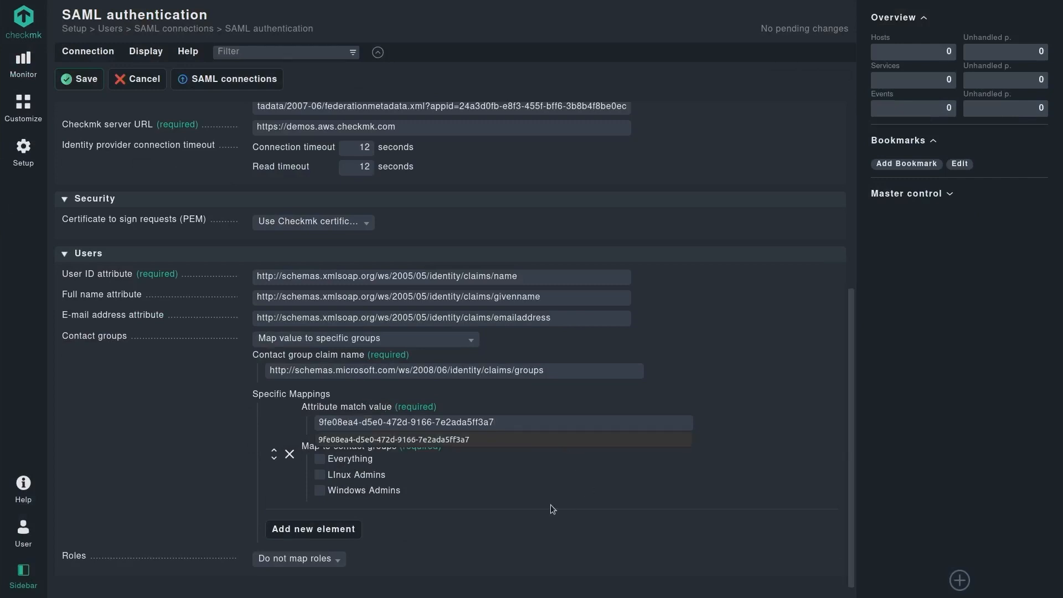
left_click(320, 476)
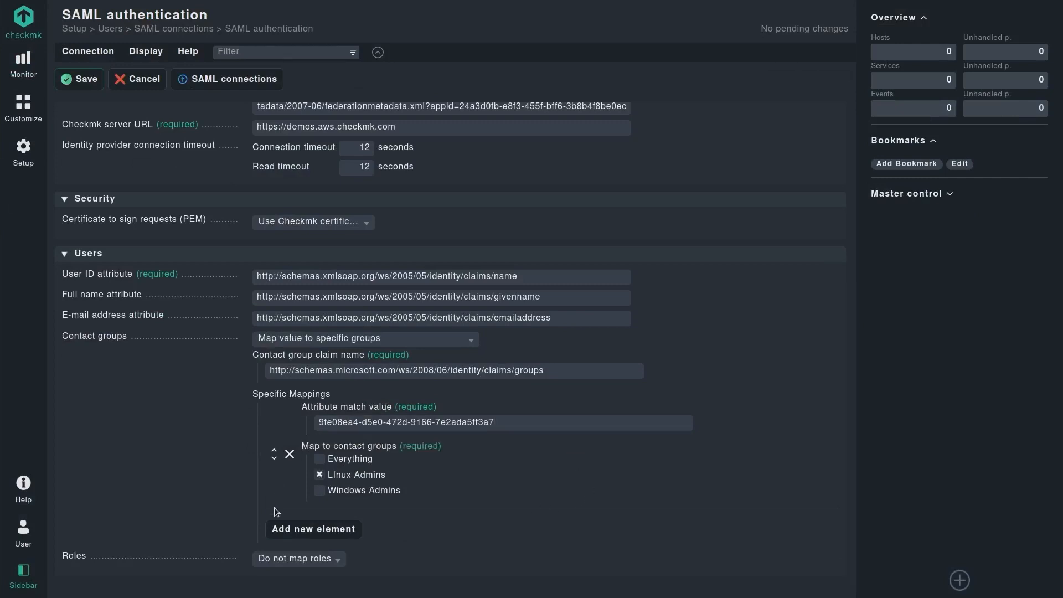
Add a second mapping from team-windows' Object Id to the Windows Admins contact group.
left_click(299, 530)
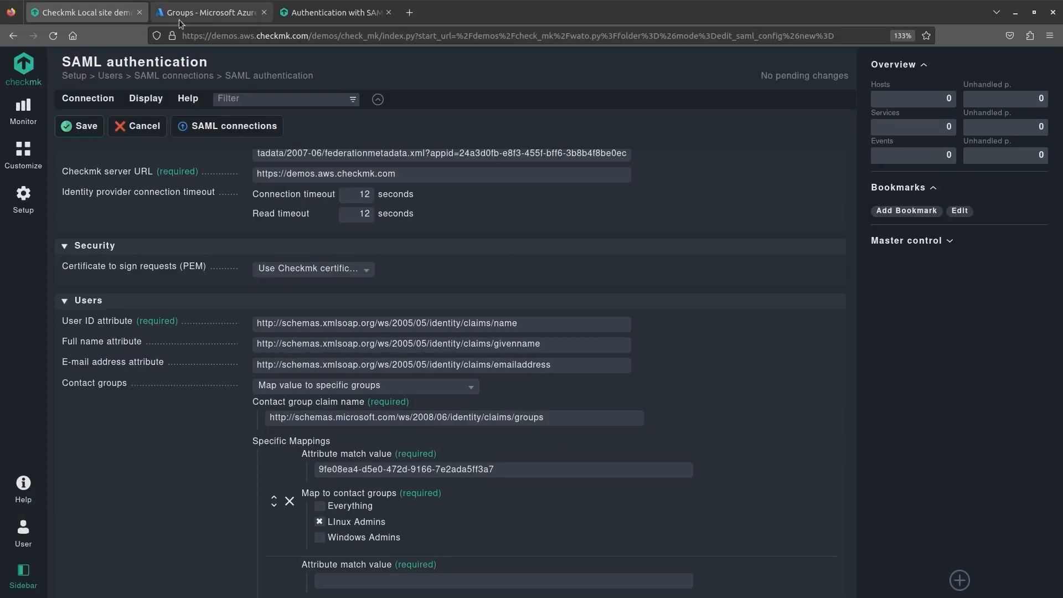
left_click(173, 17)
left_click_drag(527, 347, 710, 348)
key("ctrl+c")
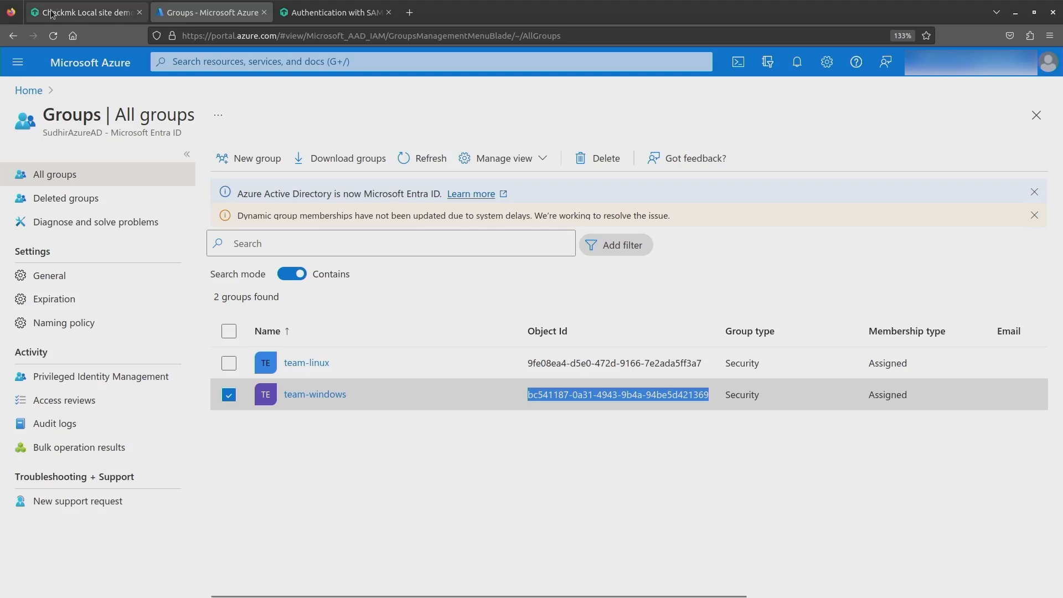
left_click(51, 14)
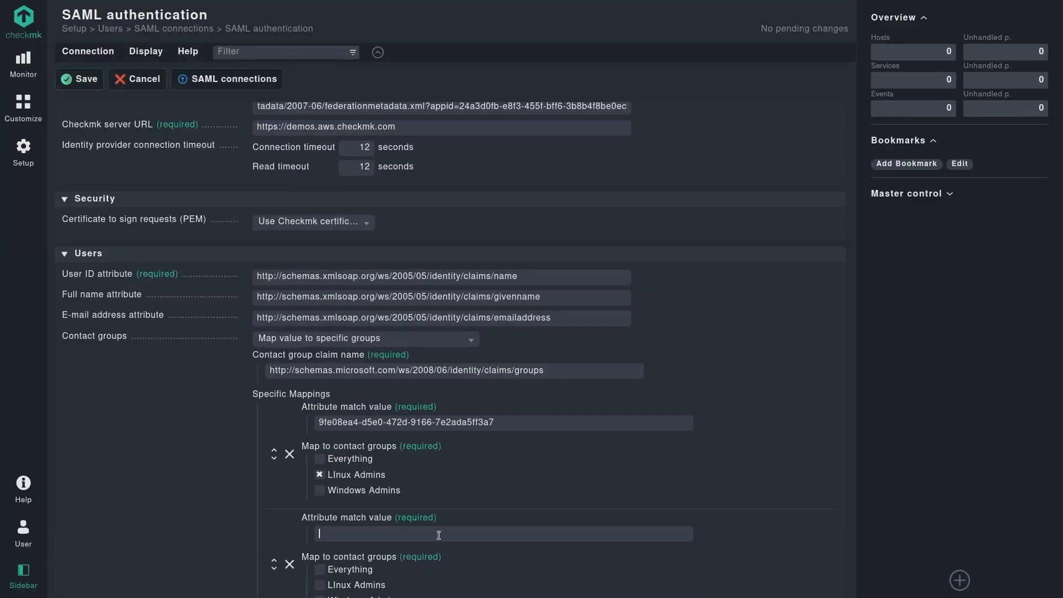
key("ctrl+v")
scroll(496, 498, "down", 2)
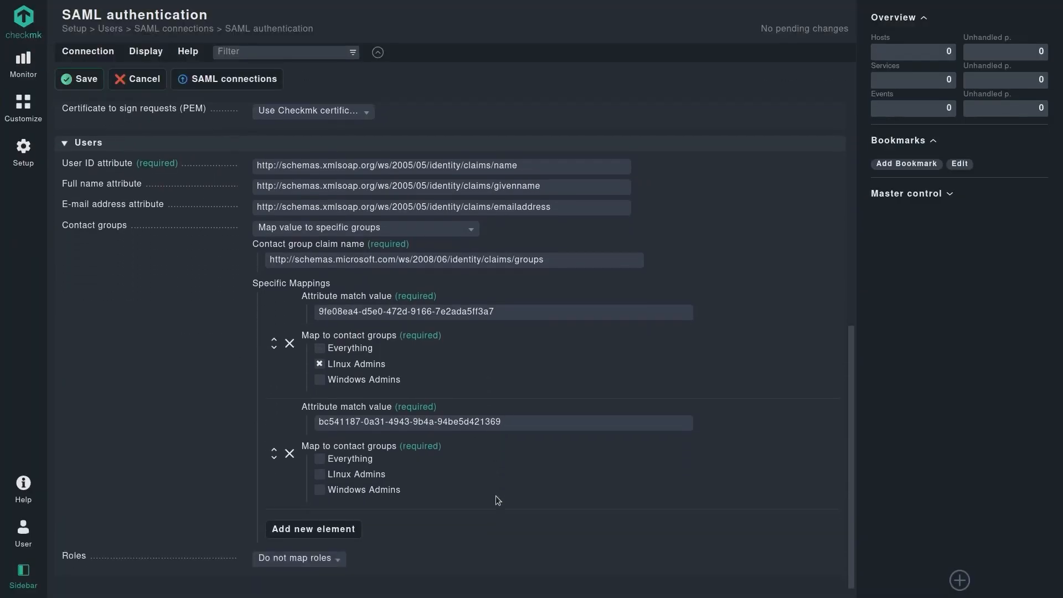
left_click(319, 490)
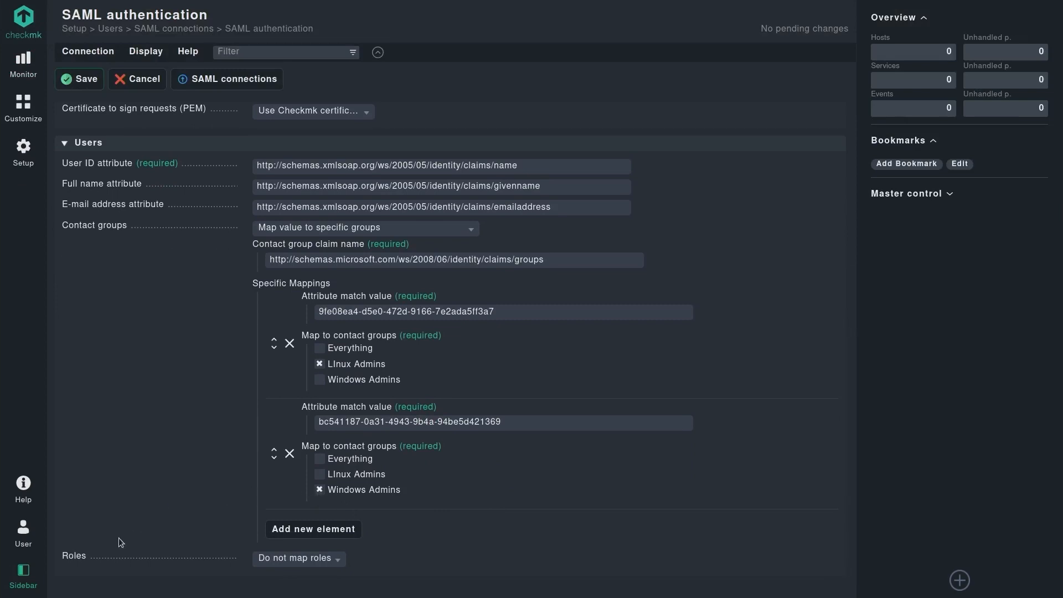
Try mapping roles from the SAML response for Normal monitoring user, then leave roles unmapped.
left_click(308, 561)
left_click(294, 540)
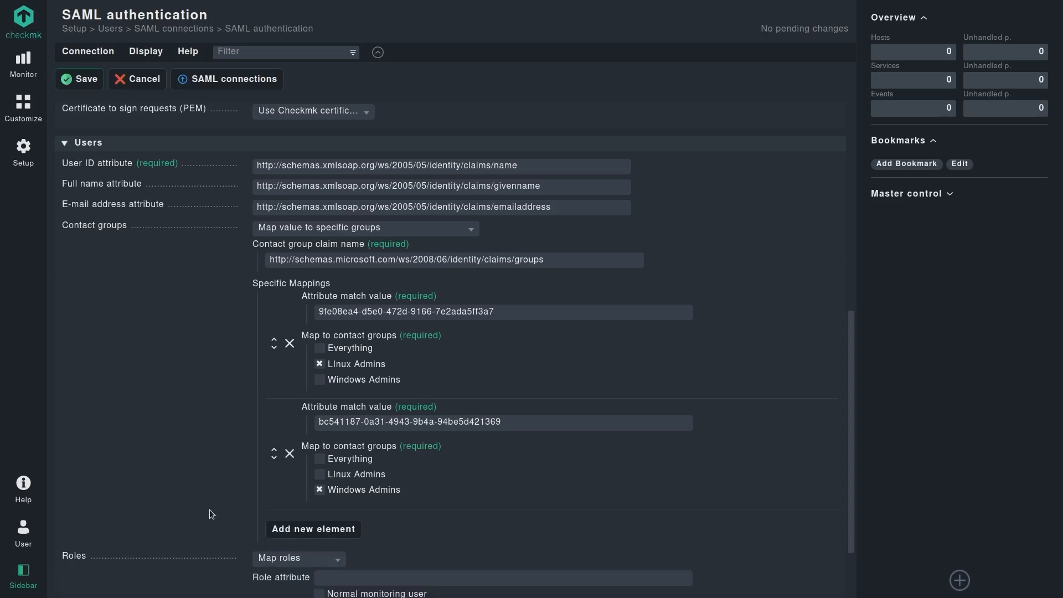
scroll(210, 512, "down", 2)
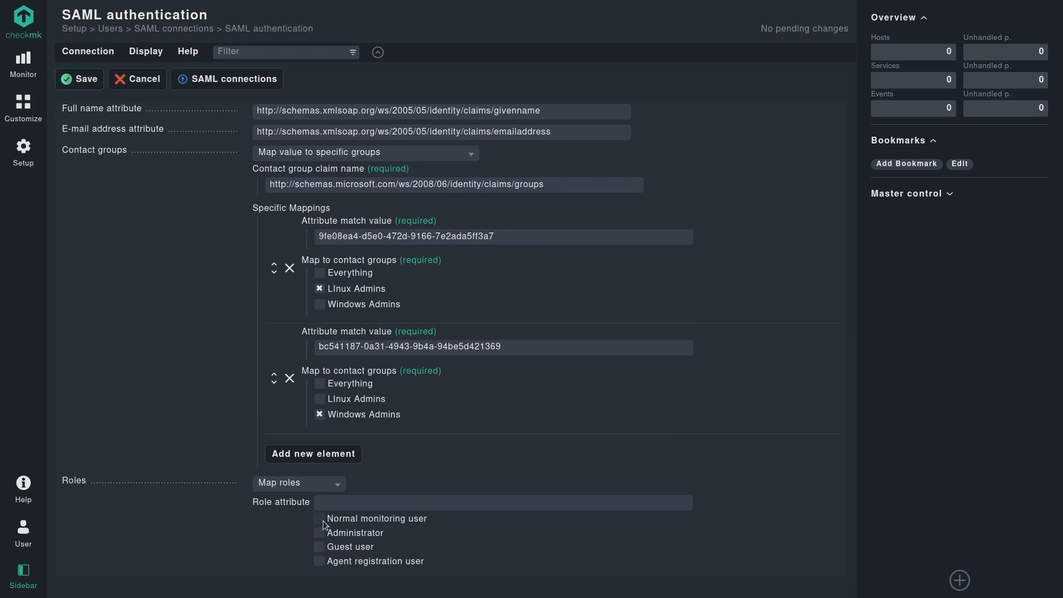
left_click(323, 521)
left_click(344, 548)
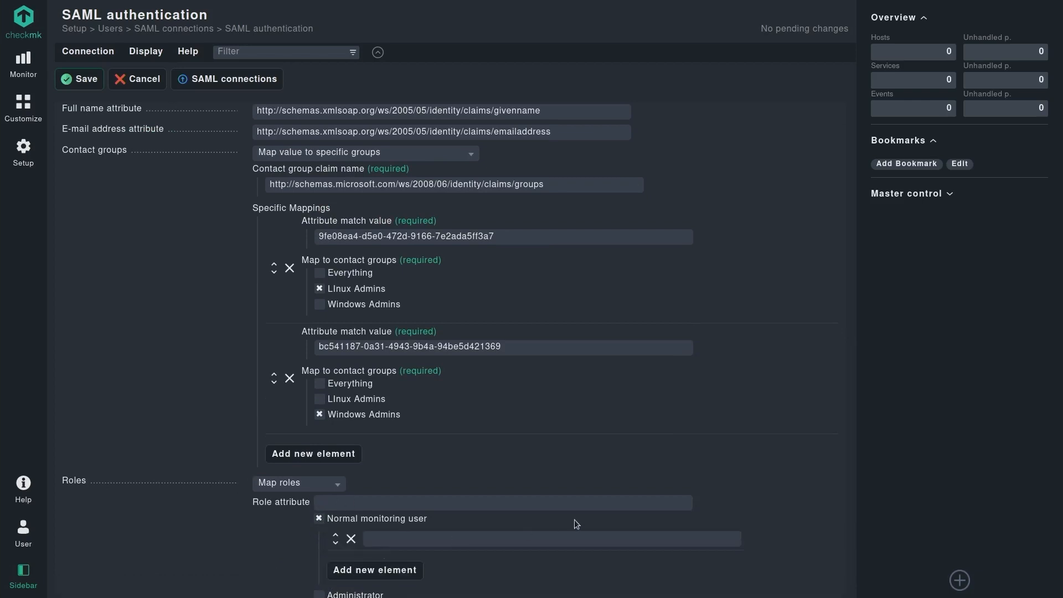
left_click(389, 570)
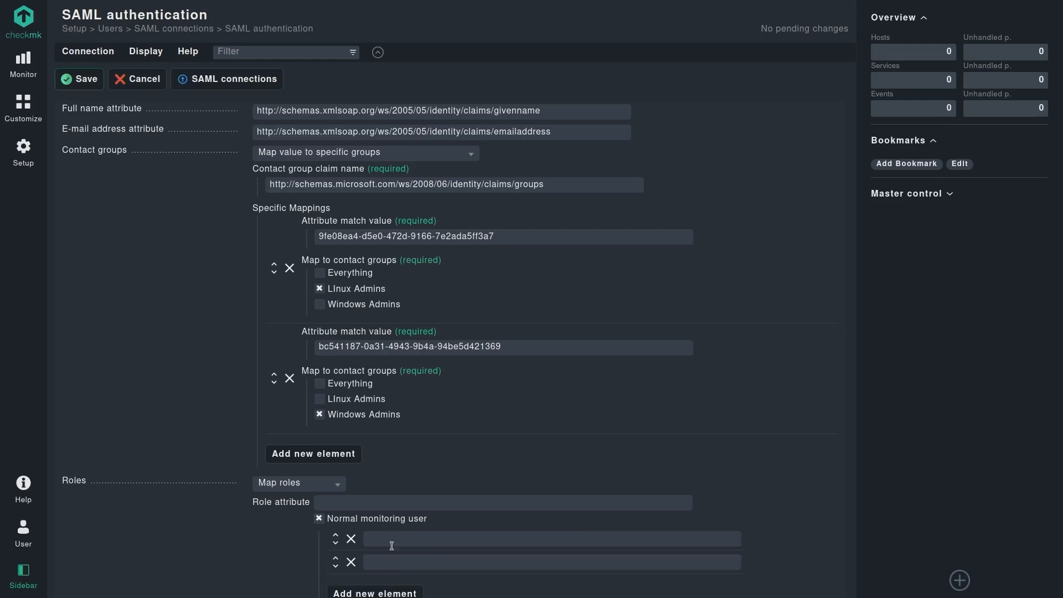
left_click(290, 477)
left_click(290, 449)
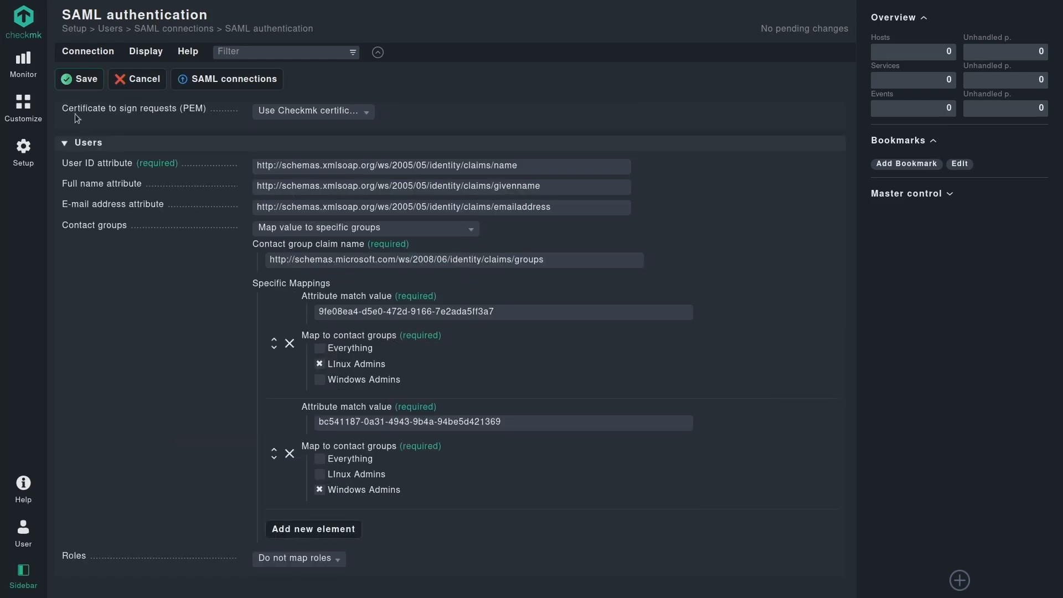
scroll(114, 212, "up", 6)
scroll(114, 213, "up", 2)
Save the Azure SAML connection and log out of Checkmk.
left_click(84, 78)
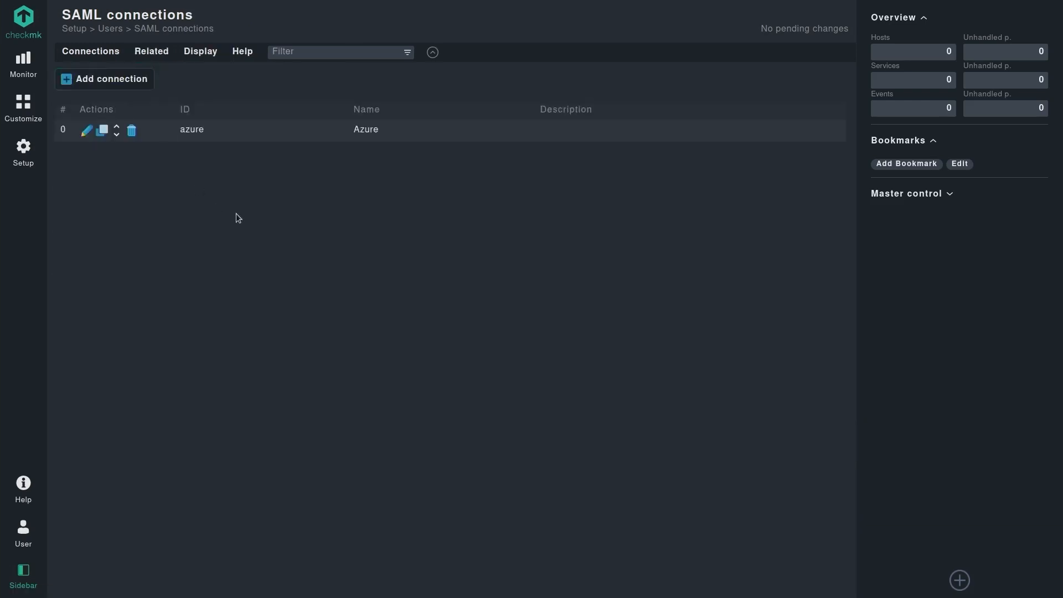
left_click(36, 530)
left_click(98, 585)
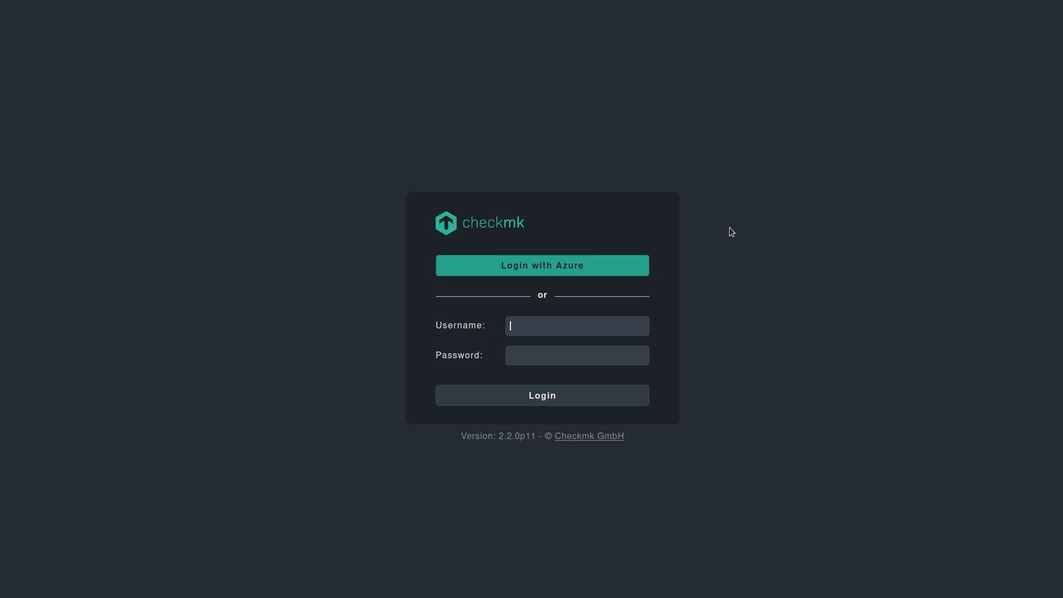
Load demos.aws.checkmk.com/demos/ in a new private Firefox window.
key("ctrl+shift+p")
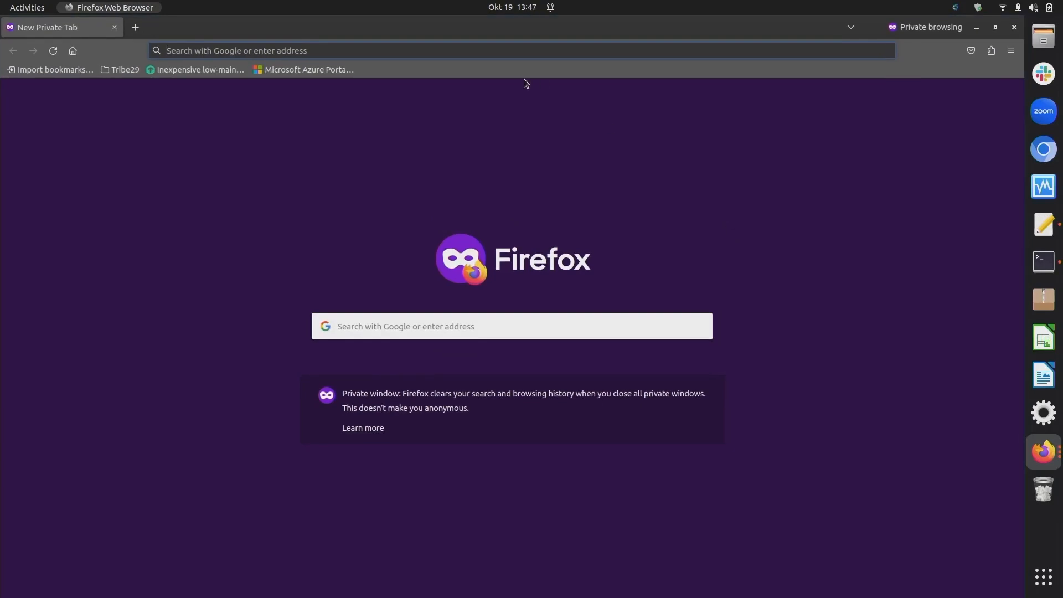
type("de")
left_click(976, 145)
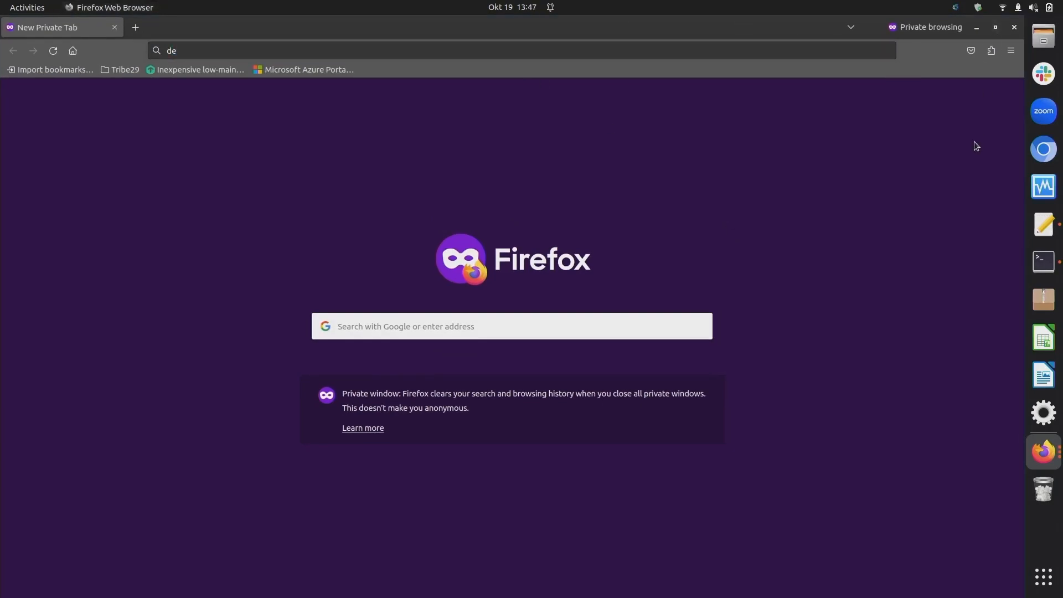
key("F11")
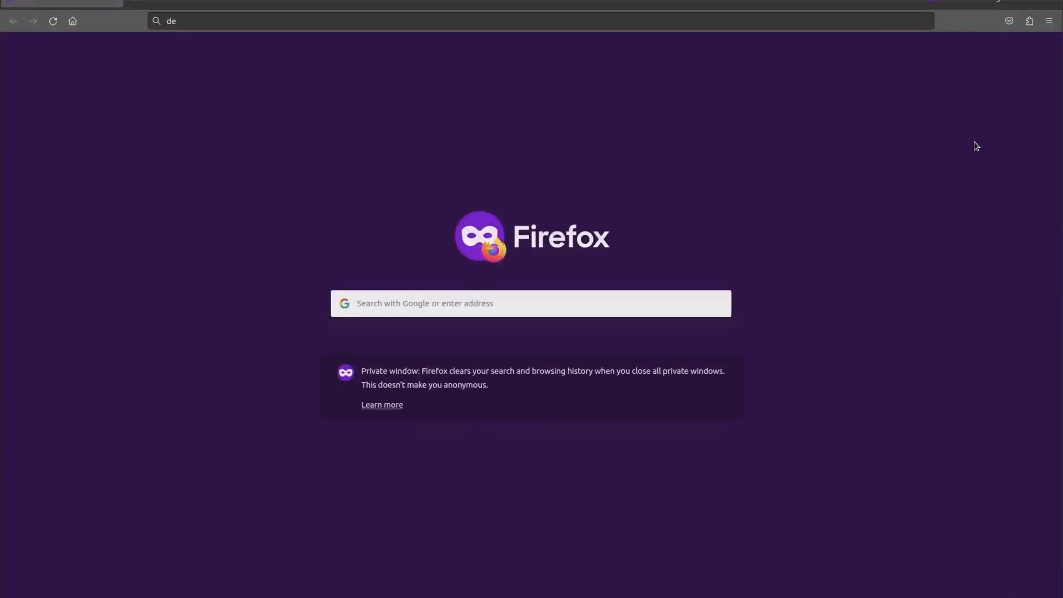
left_click(407, 40)
type("demos.aws.checkmk.com/")
key("Right")
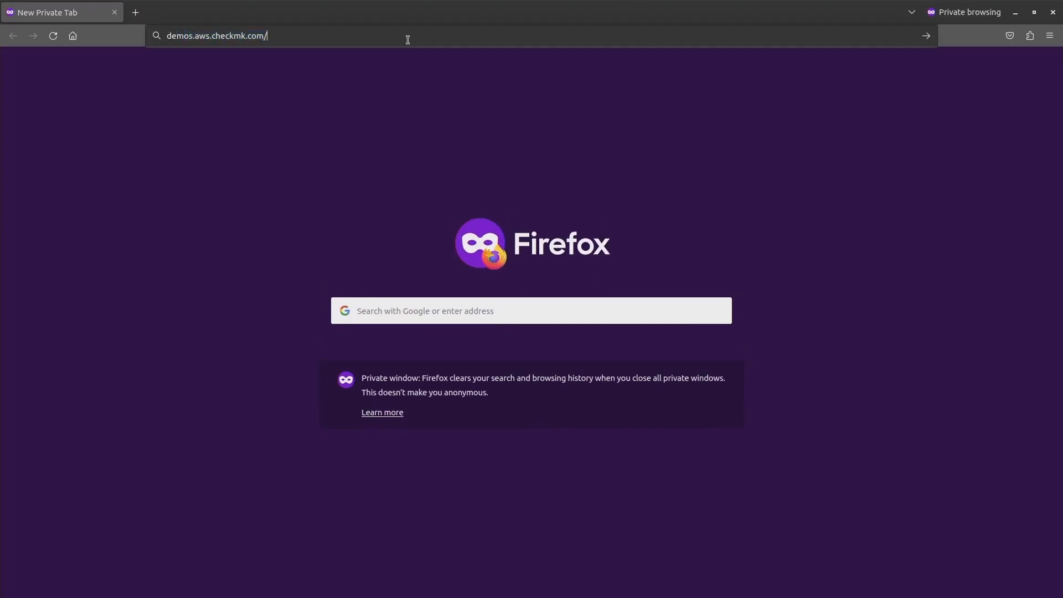
type("demos/")
key("Return")
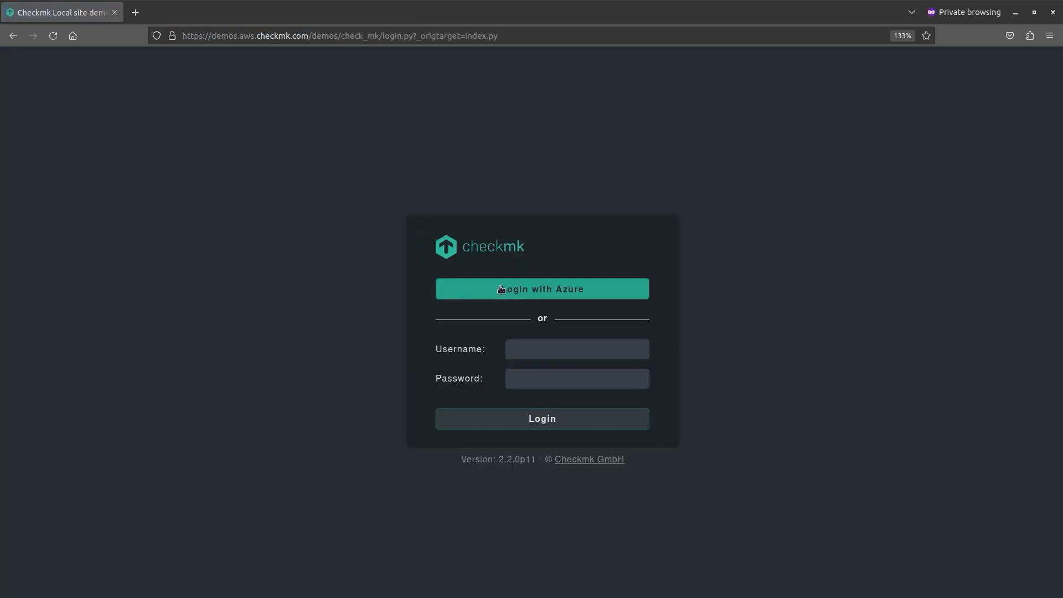
Start Login with Azure, then return to the Azure groups tab.
key("F11")
left_click(501, 289)
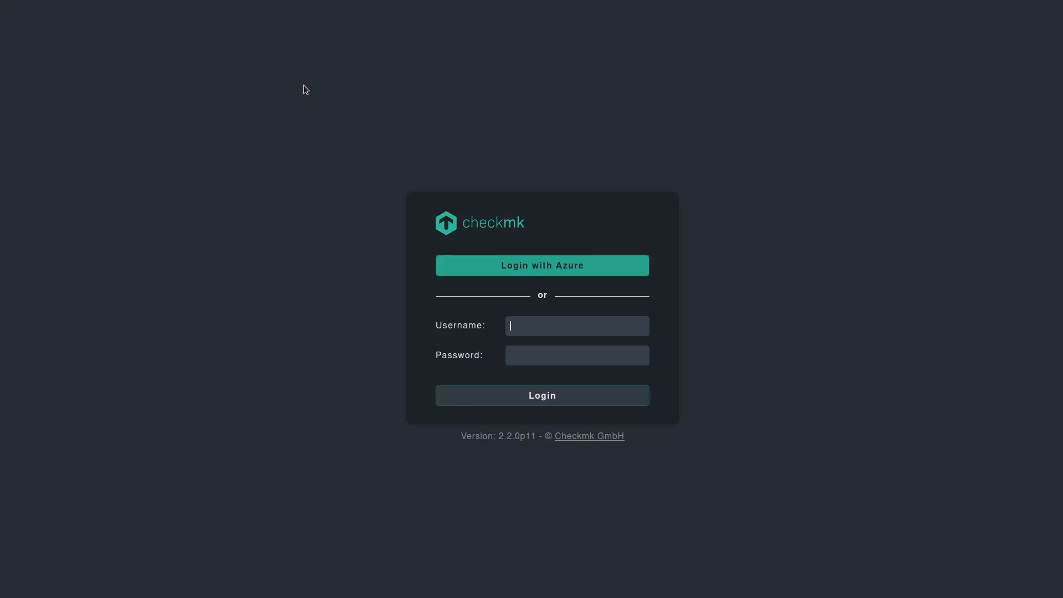
mouse_move(278, 3)
left_click(211, 11)
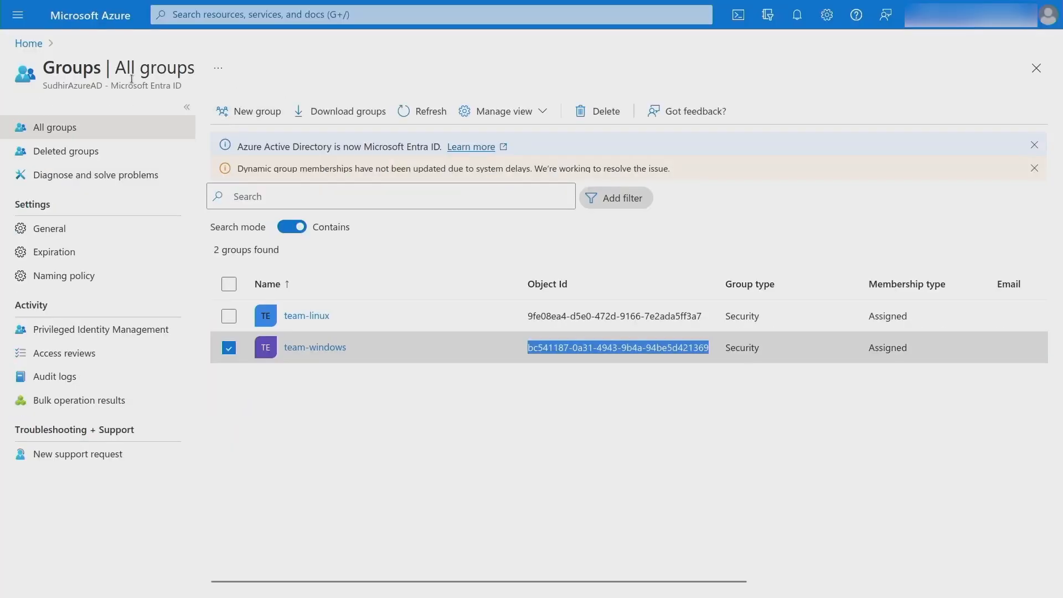
Copy Linuxuser1's user principal name from Azure's Users list.
left_click(31, 43)
left_click(224, 14)
type("user")
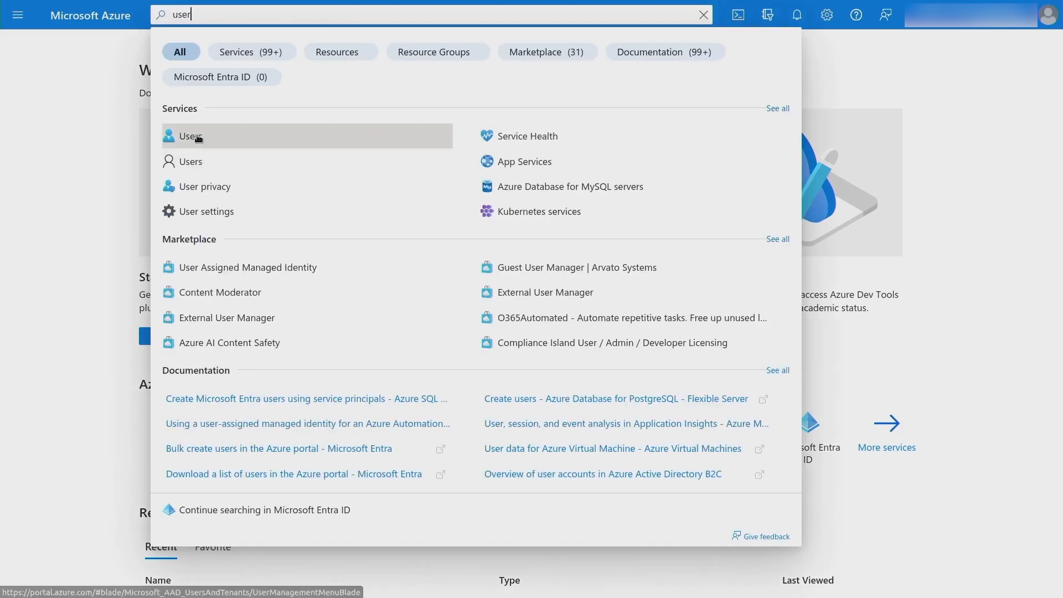
left_click(198, 136)
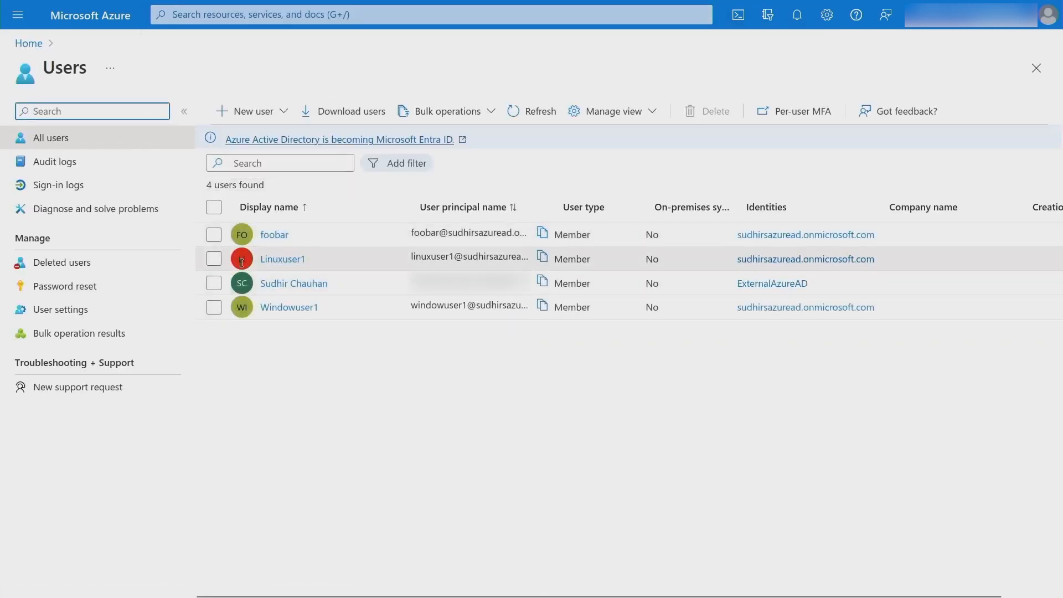
left_click(543, 258)
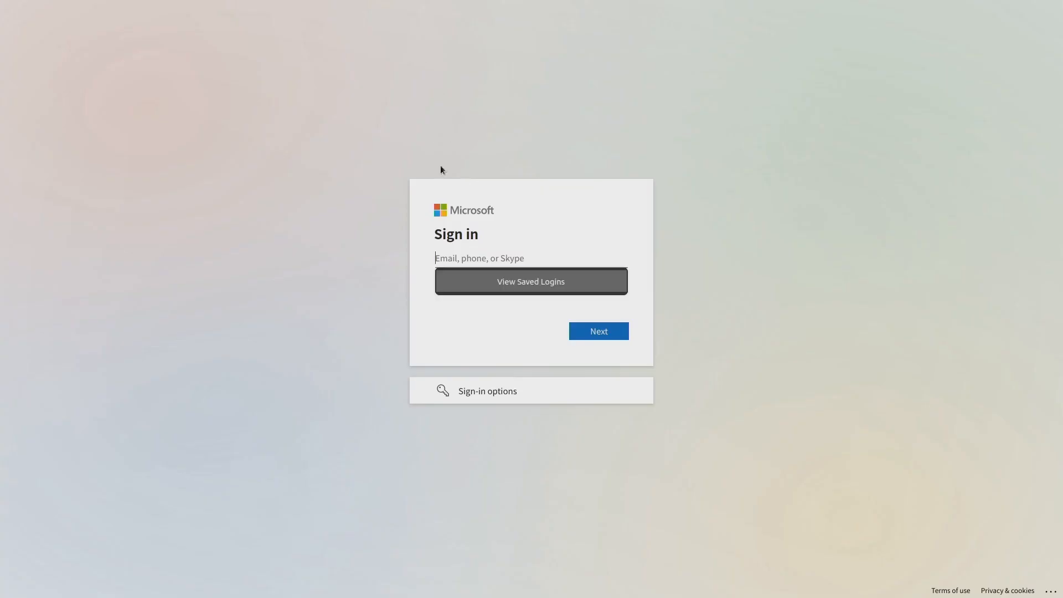
Sign in to Microsoft as the Linux test user with the pasted email and password, staying signed in.
key("ctrl+v")
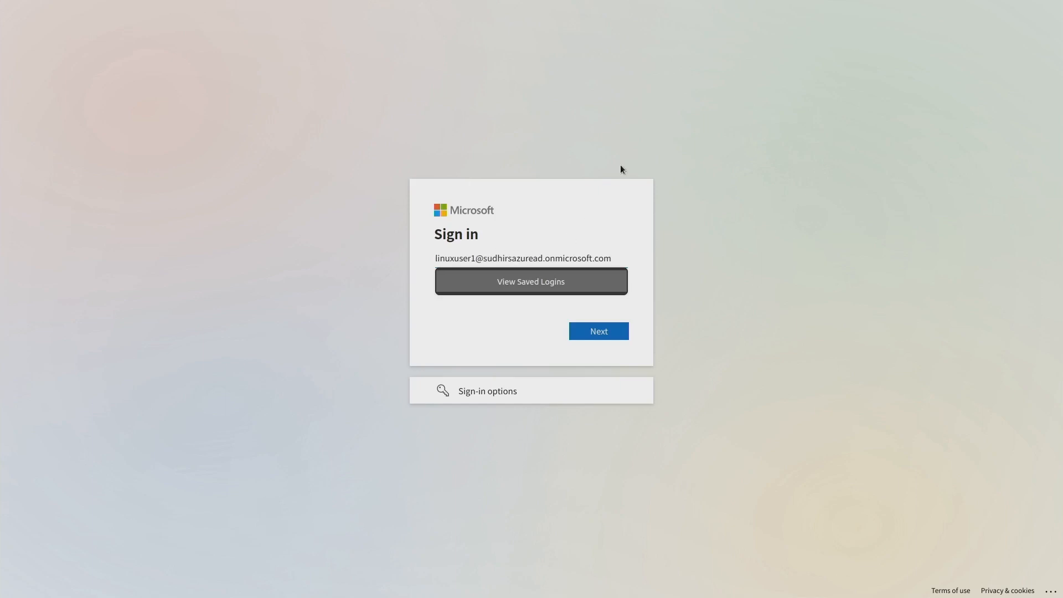
key("Return")
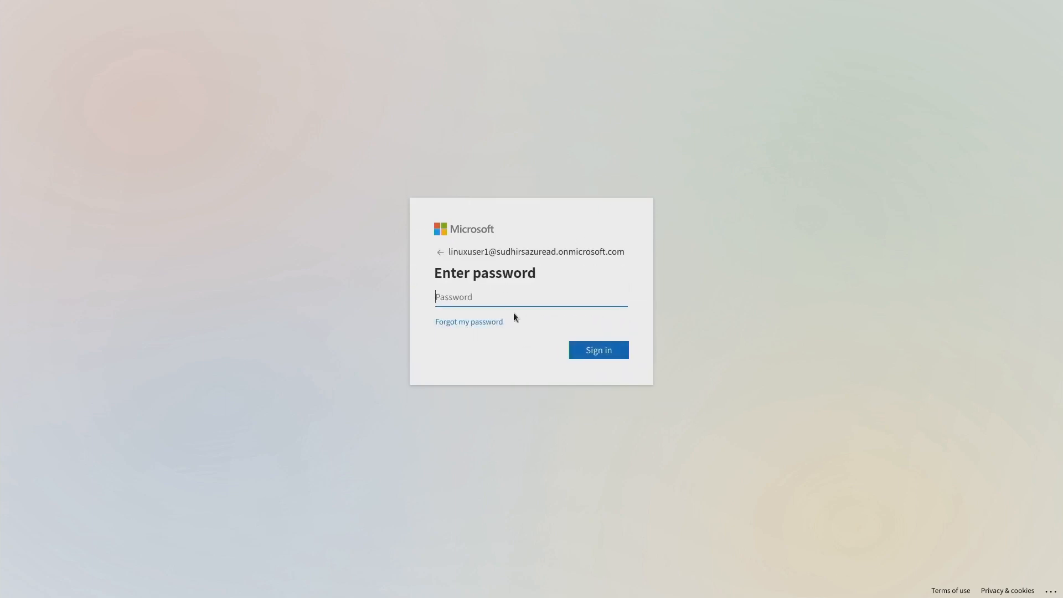
type("P")
key("Return")
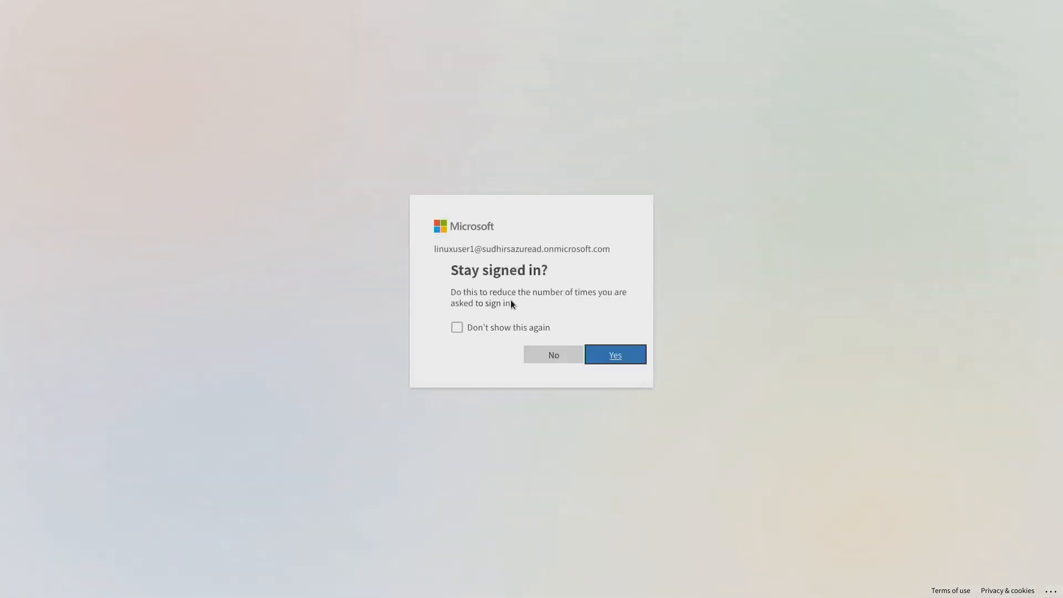
left_click(601, 354)
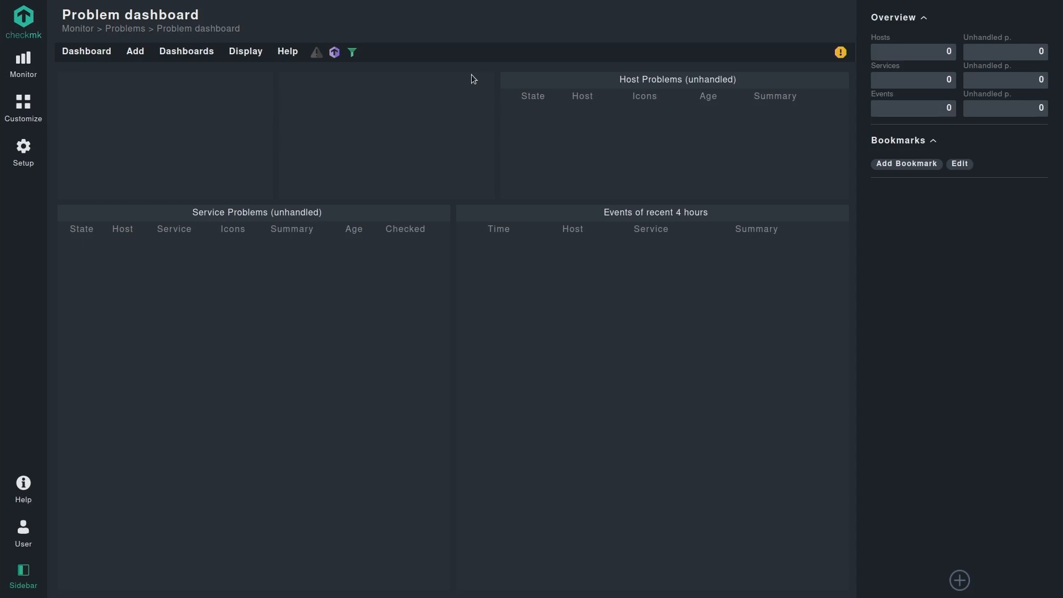
Log out the Azure user and log back in as the local Checkmk administrator.
left_click(23, 531)
left_click(101, 582)
type("cmkadmin")
key("Tab")
type("***")
key("Return")
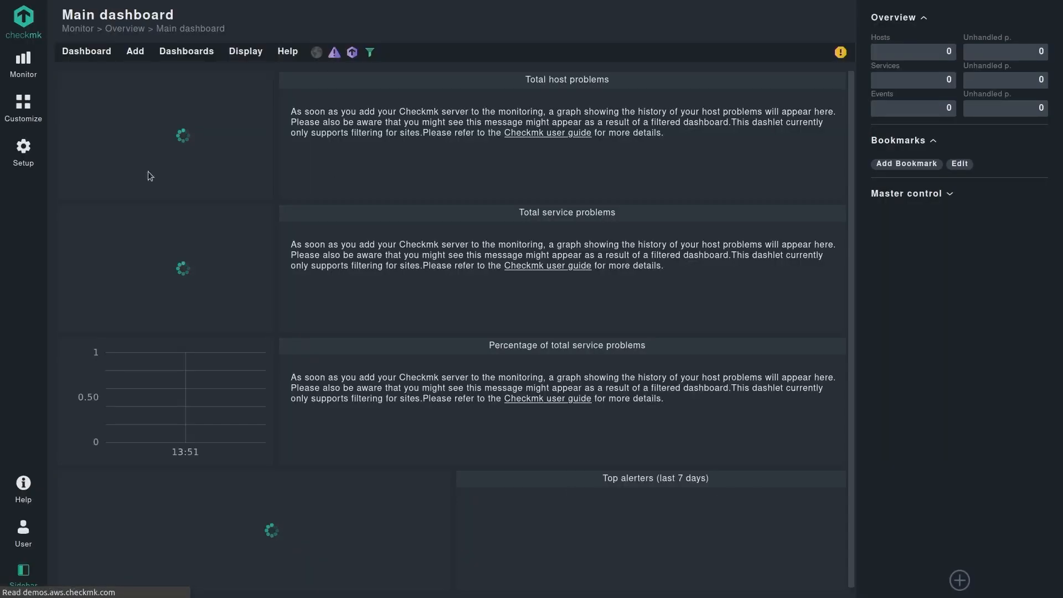
Search 'user' in the Setup menu and open the Users list.
left_click(24, 150)
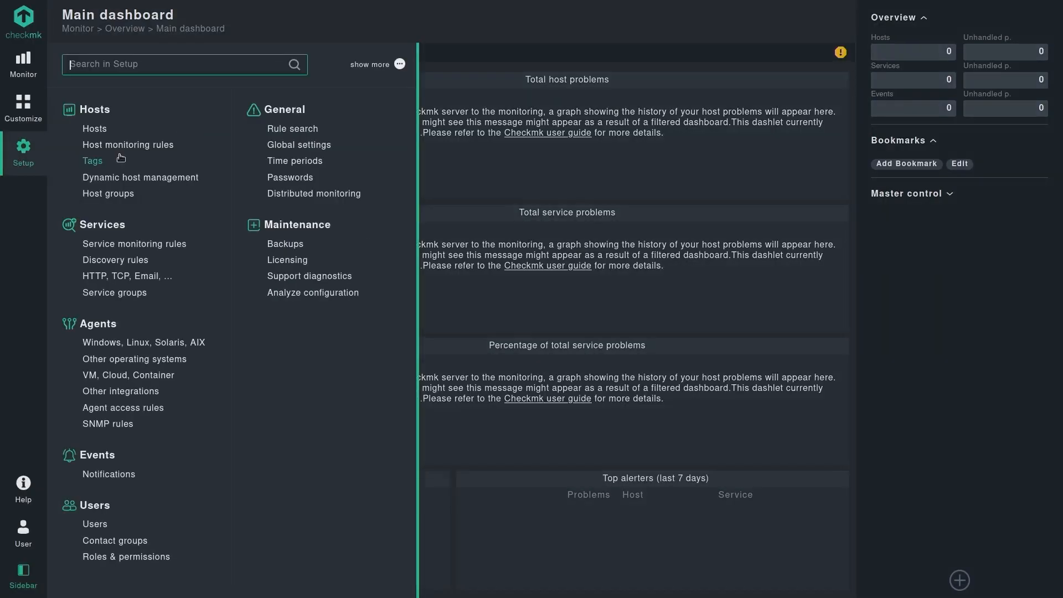
type("users")
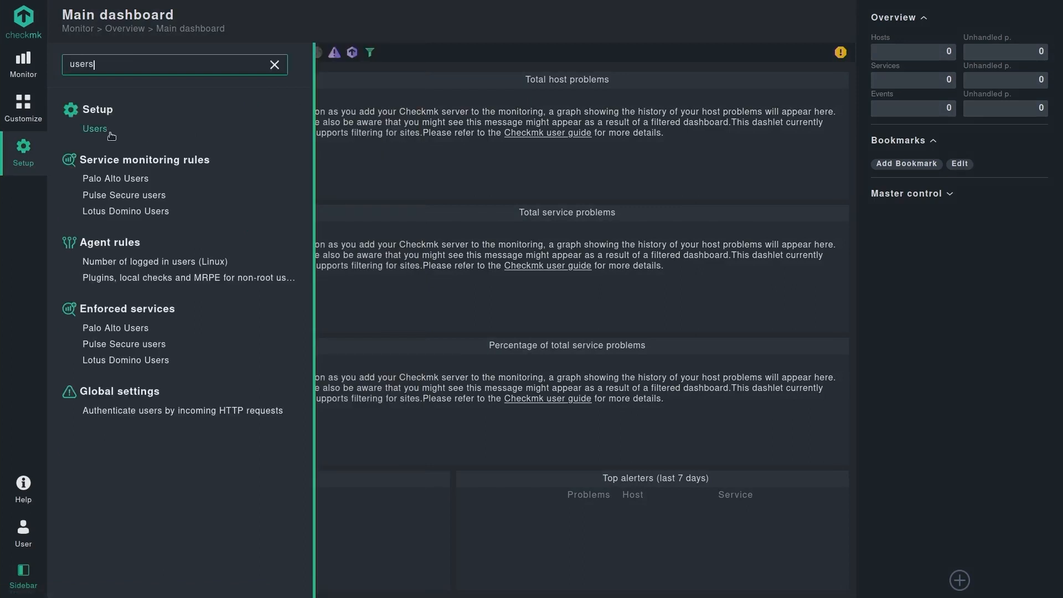
left_click(109, 135)
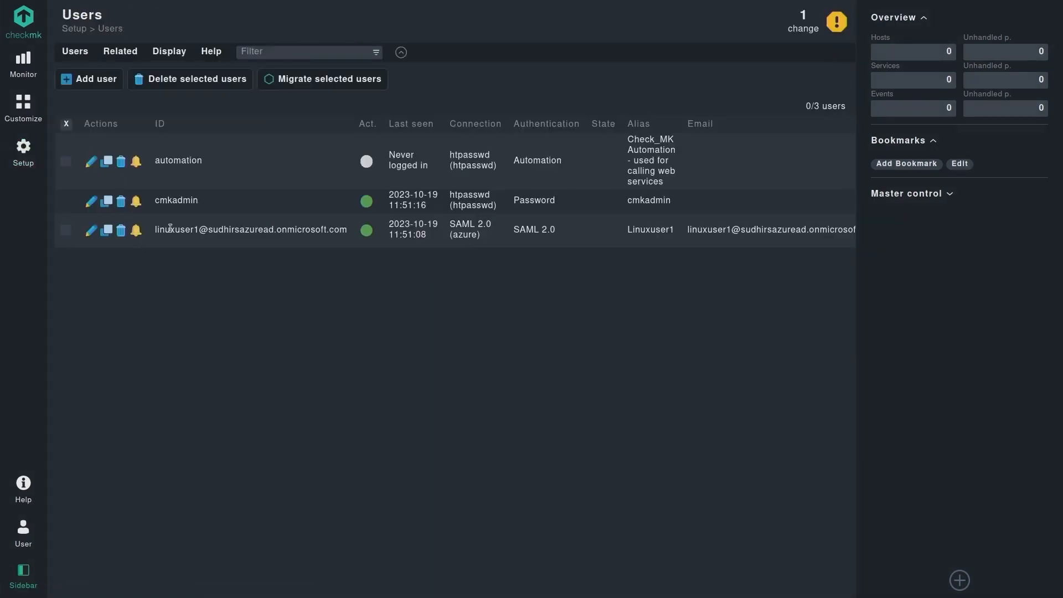
Open the new SAML user's edit page and review its name, email, role and Linux Admins contact group.
left_click_drag(154, 231, 274, 231)
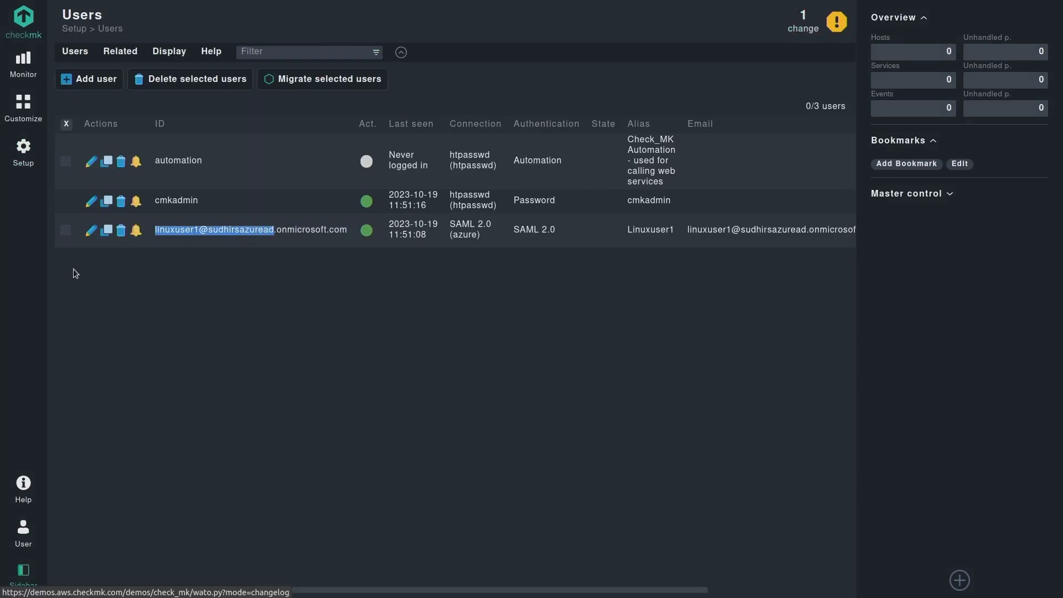
left_click(91, 230)
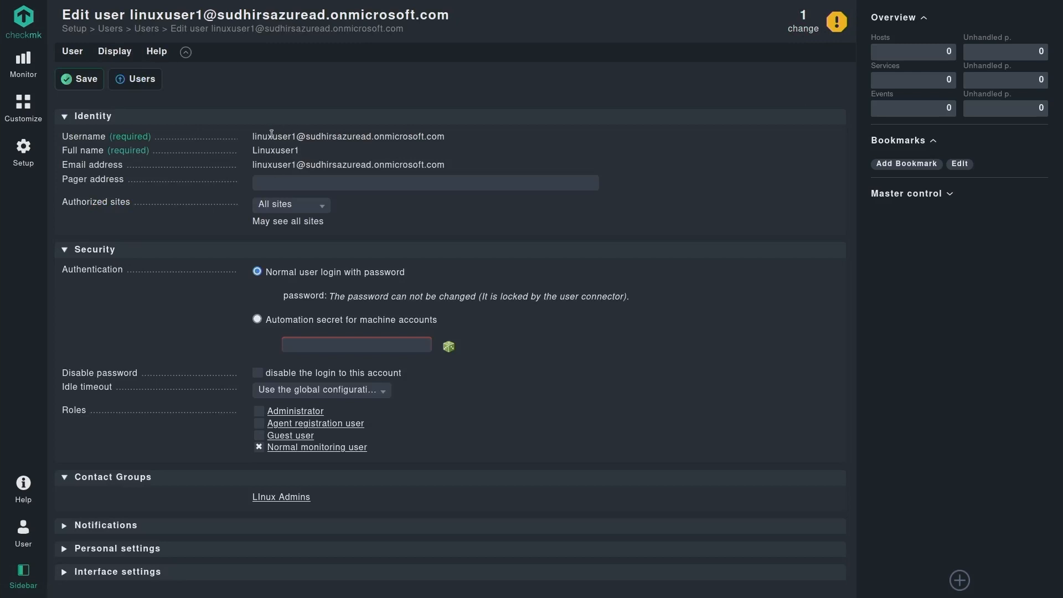
left_click_drag(256, 135, 415, 166)
left_click(450, 166)
scroll(557, 392, "down", 1)
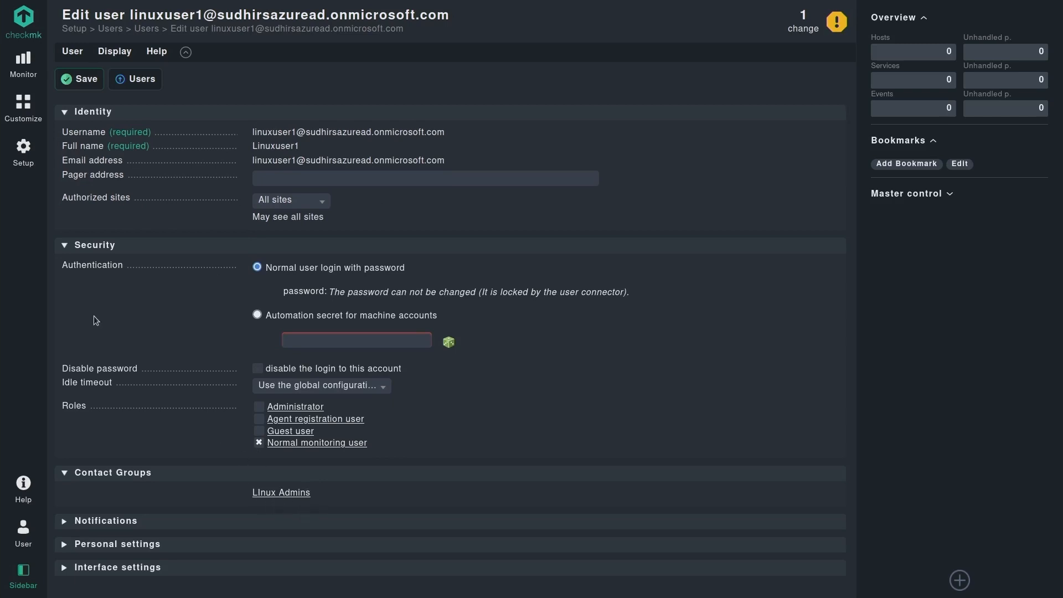
left_click(23, 153)
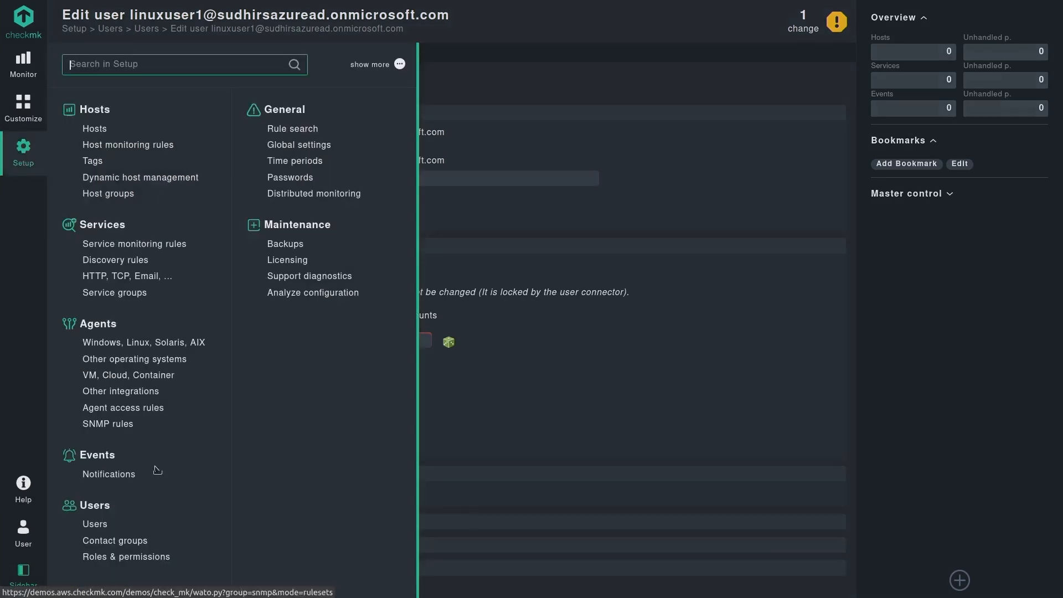
Log out of Checkmk and return to the Azure users page.
left_click(34, 523)
left_click(96, 584)
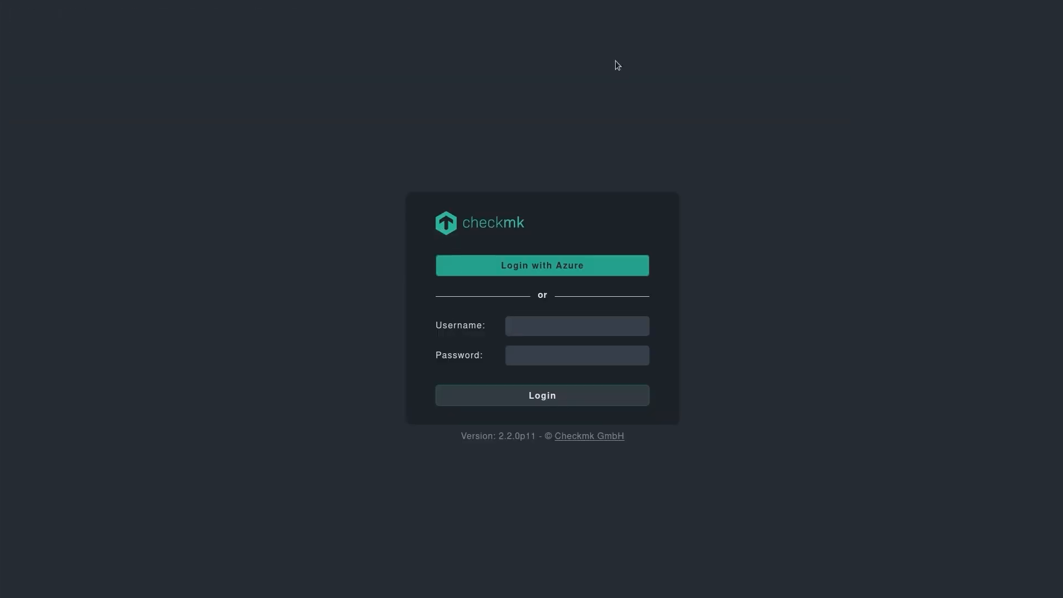
key("F11")
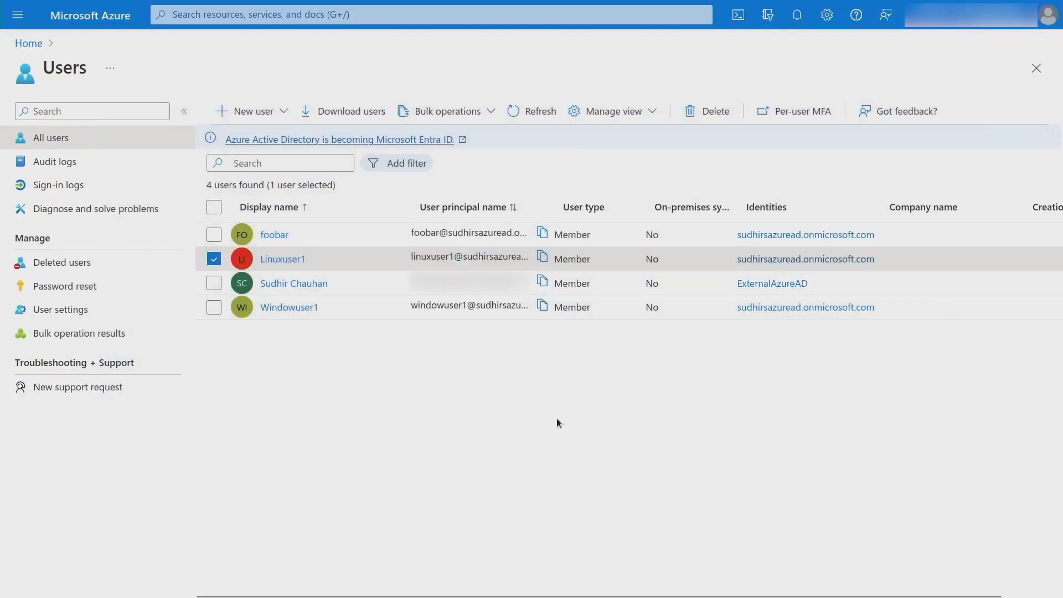
In a new private window, load demos.aws.checkmk.com/demos, choose Login with Azure, and copy the second user's email.
key("ctrl+shift+p")
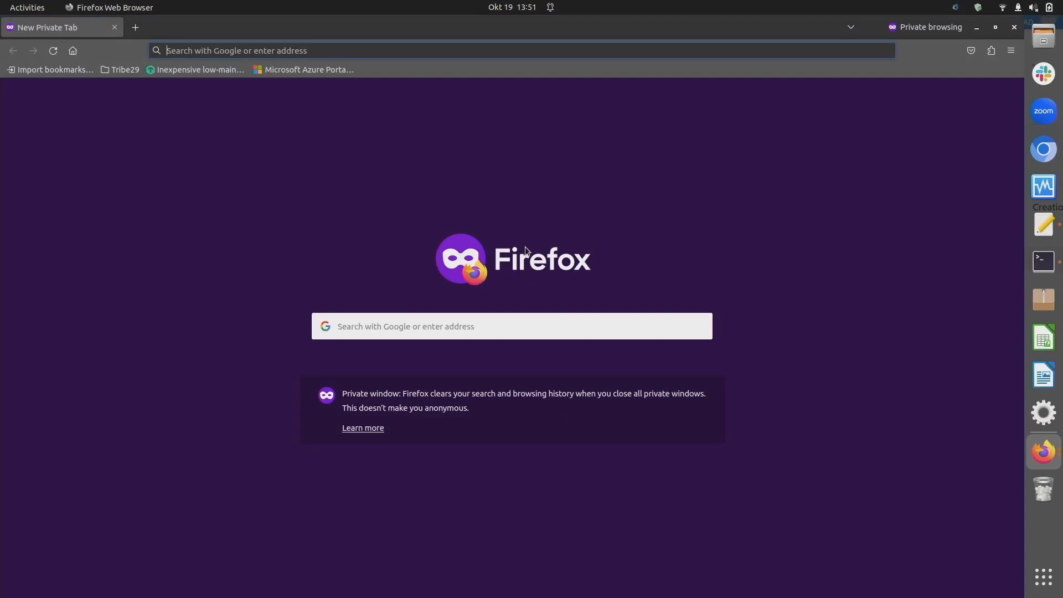
mouse_move(470, 6)
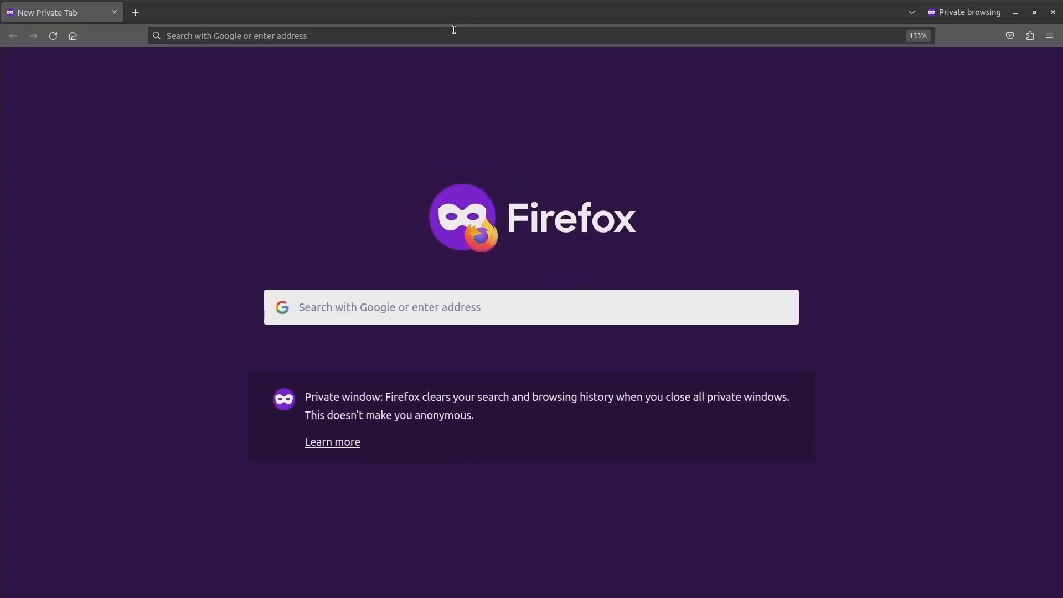
type("demos.aws.checkmk.com/")
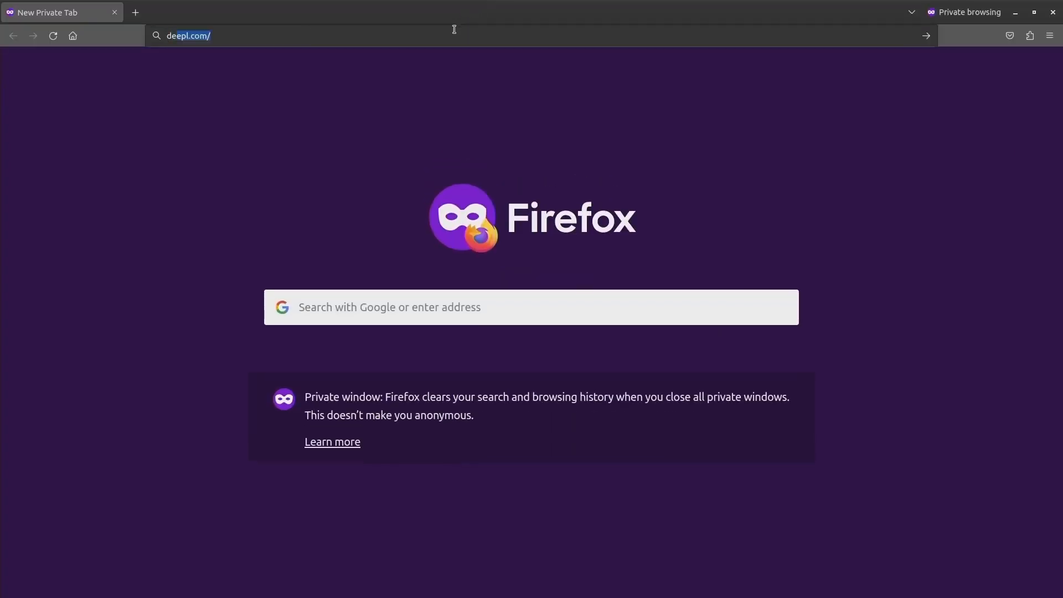
type("dem")
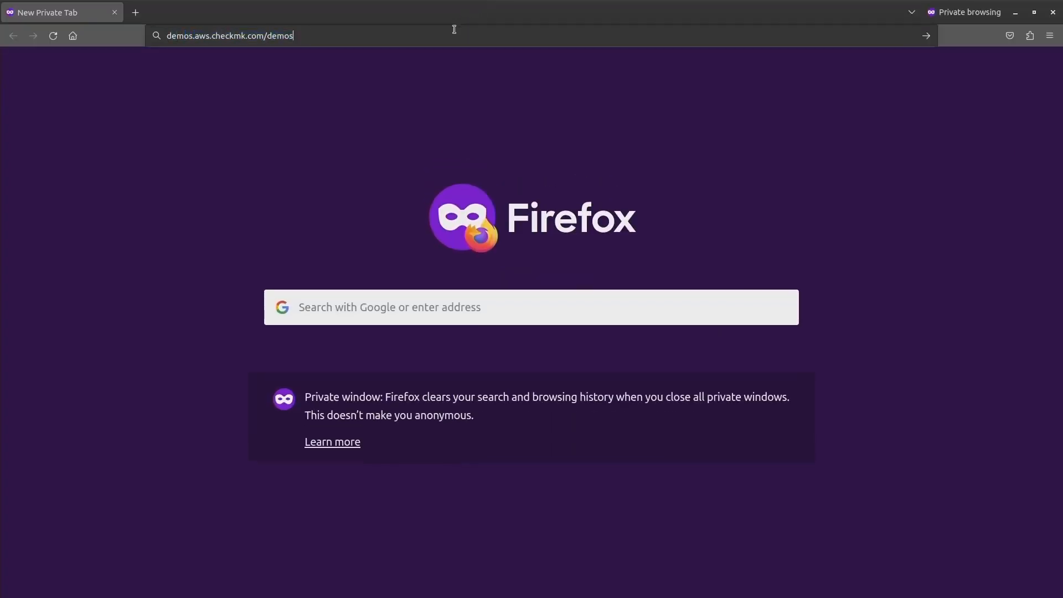
type("os")
key("Return")
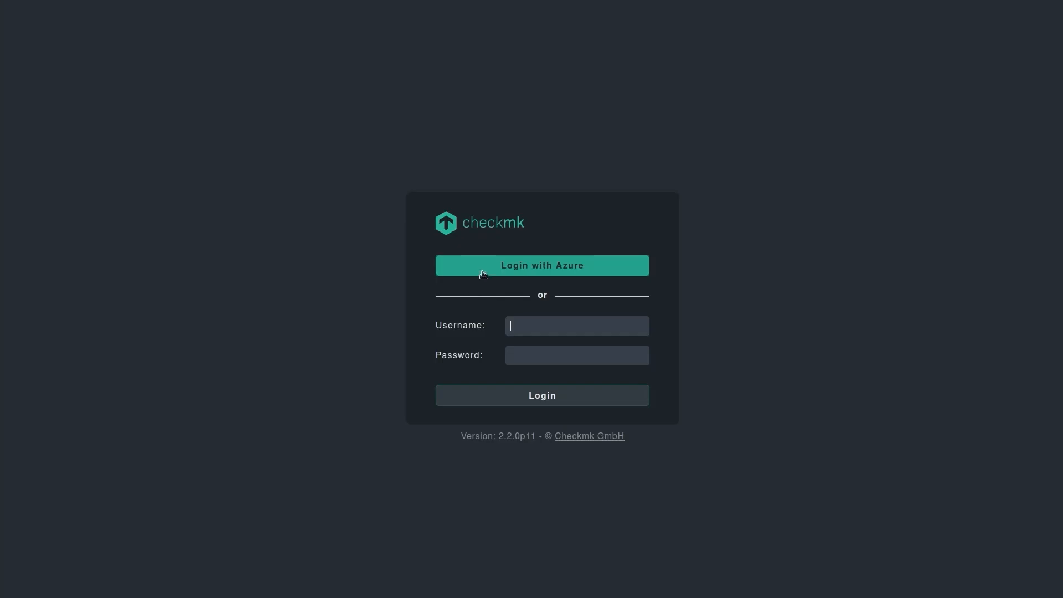
left_click(480, 270)
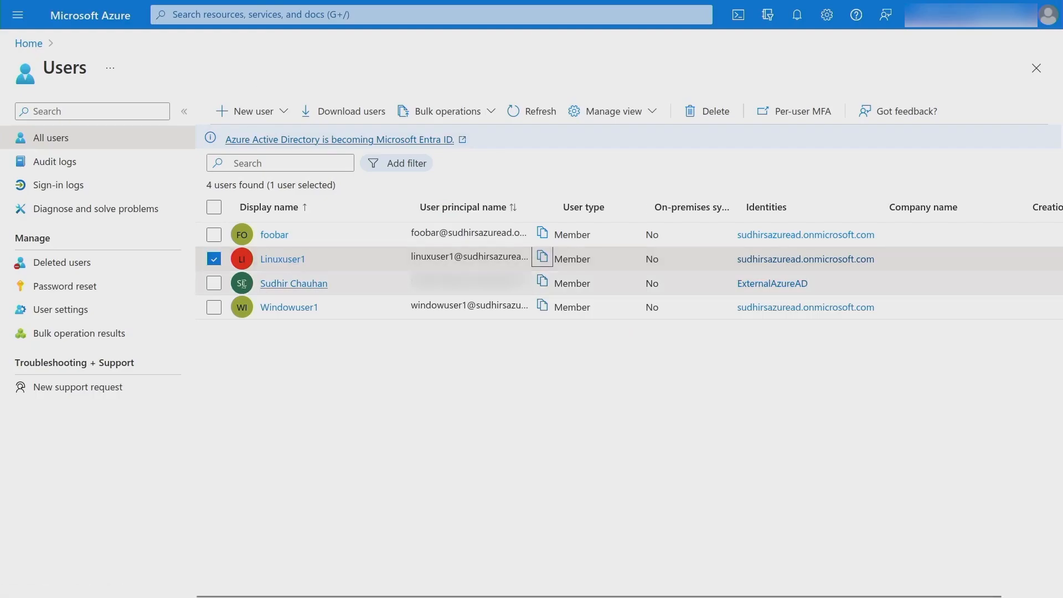
left_click(545, 306)
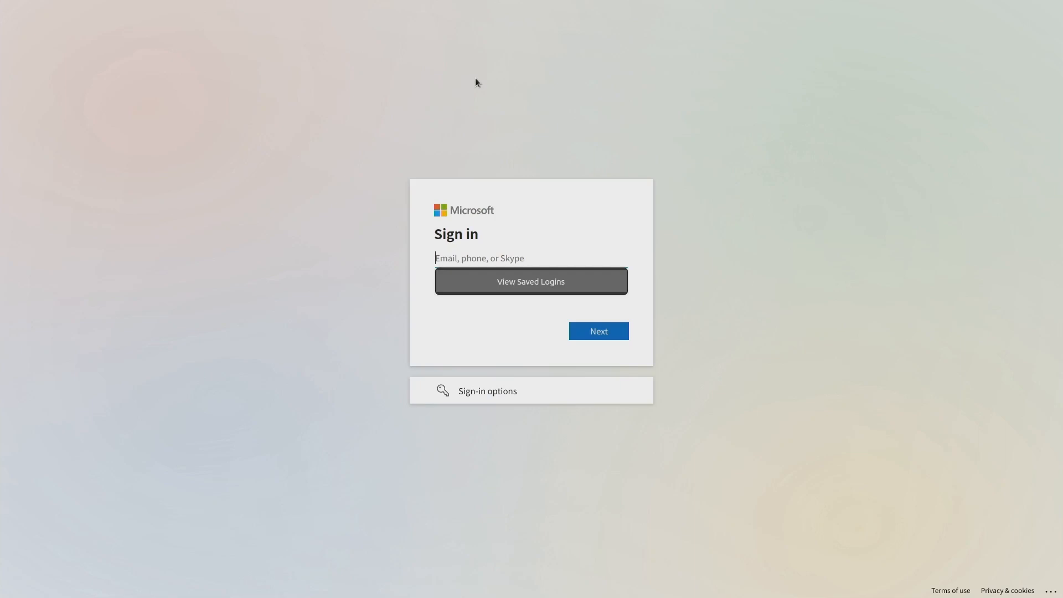
Sign in as the second Azure test user, choose Ask later for authenticator setup, and stay signed in.
key("ctrl+v")
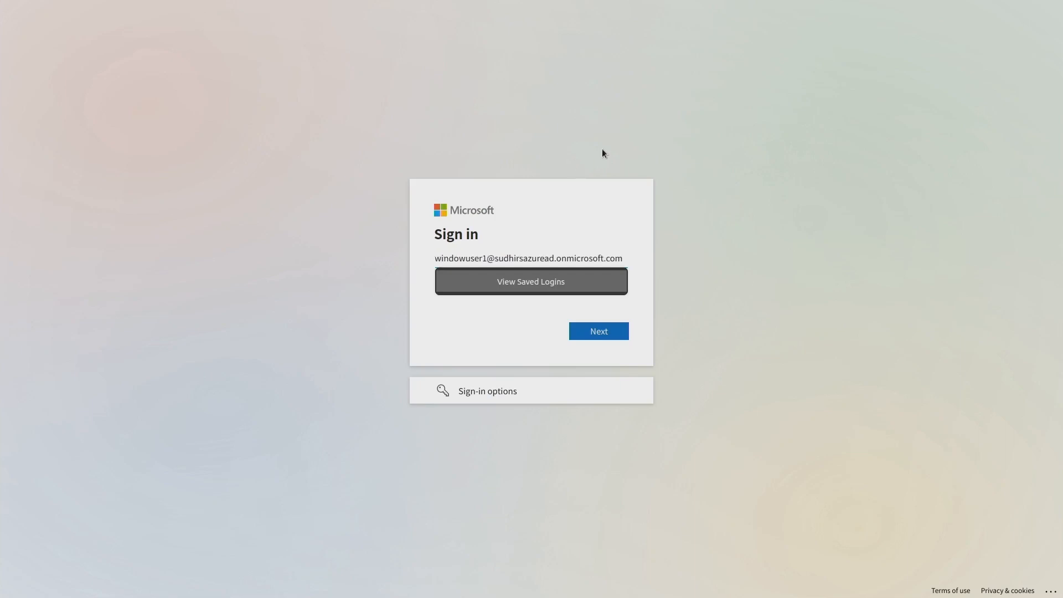
key("Return")
type("•••")
key("BackSpace")
key("BackSpace")
key("BackSpace")
type("••")
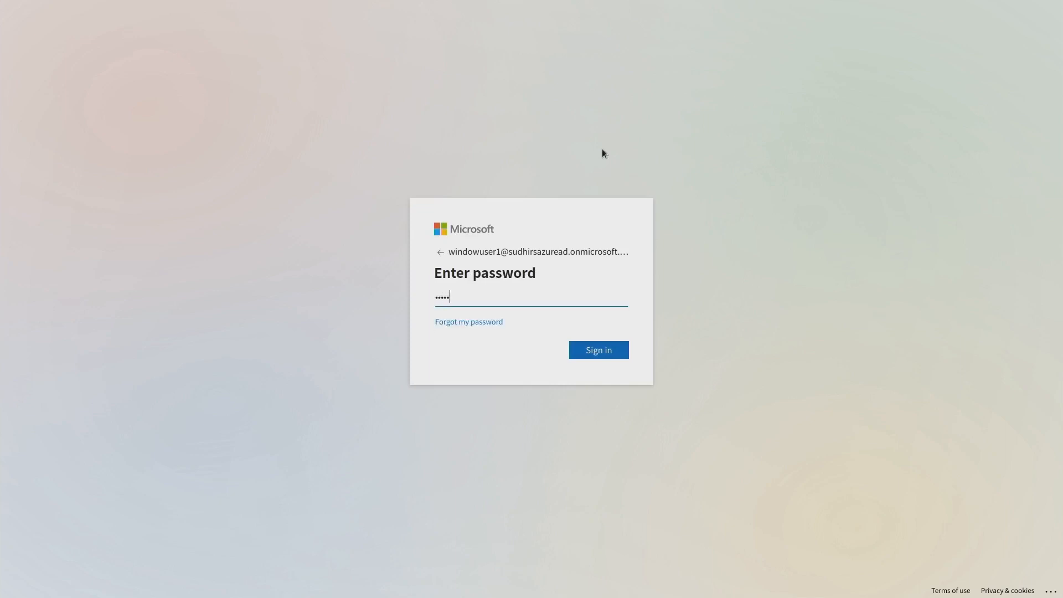
key("Return")
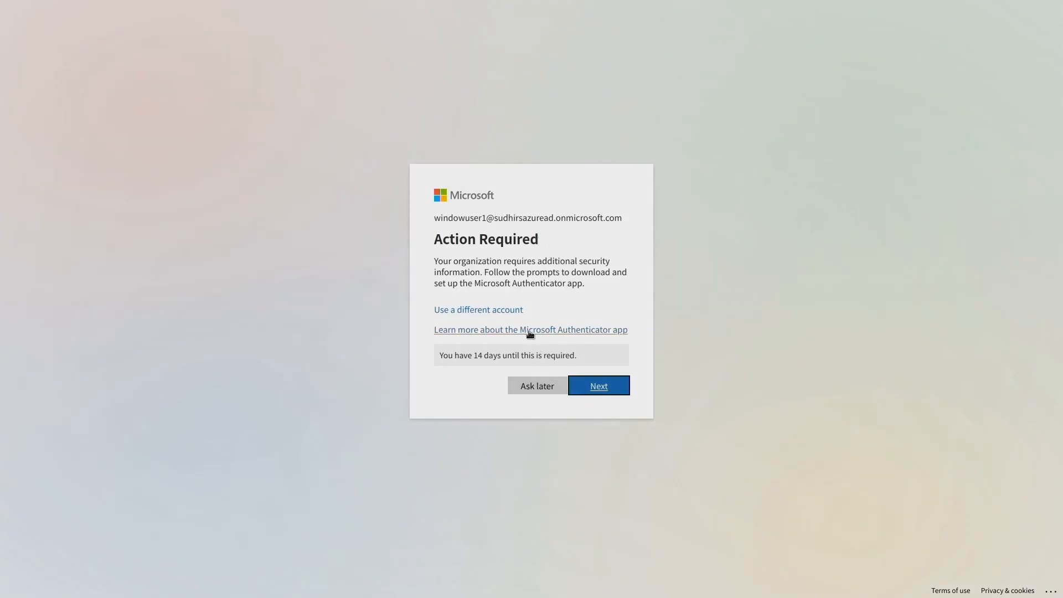
left_click(535, 389)
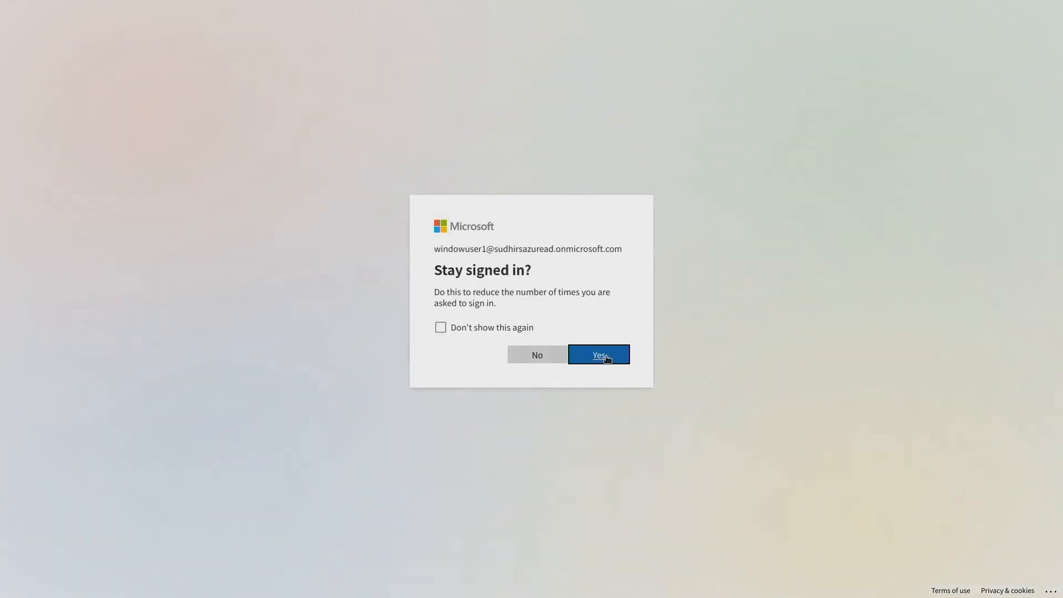
left_click(602, 357)
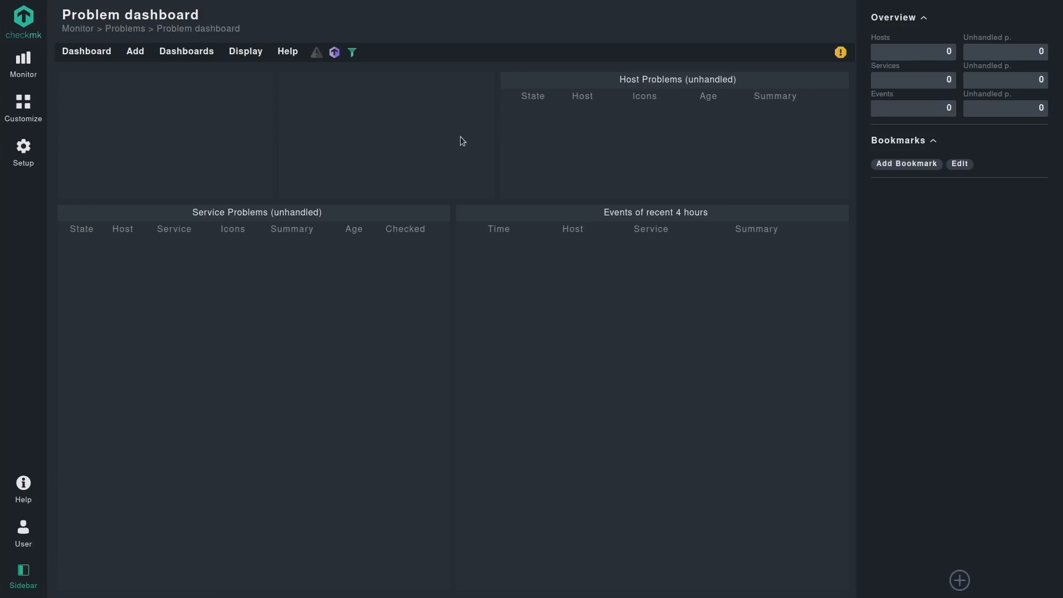
Review the two pending changes for the SAML-created users, then log out of Checkmk.
left_click(841, 52)
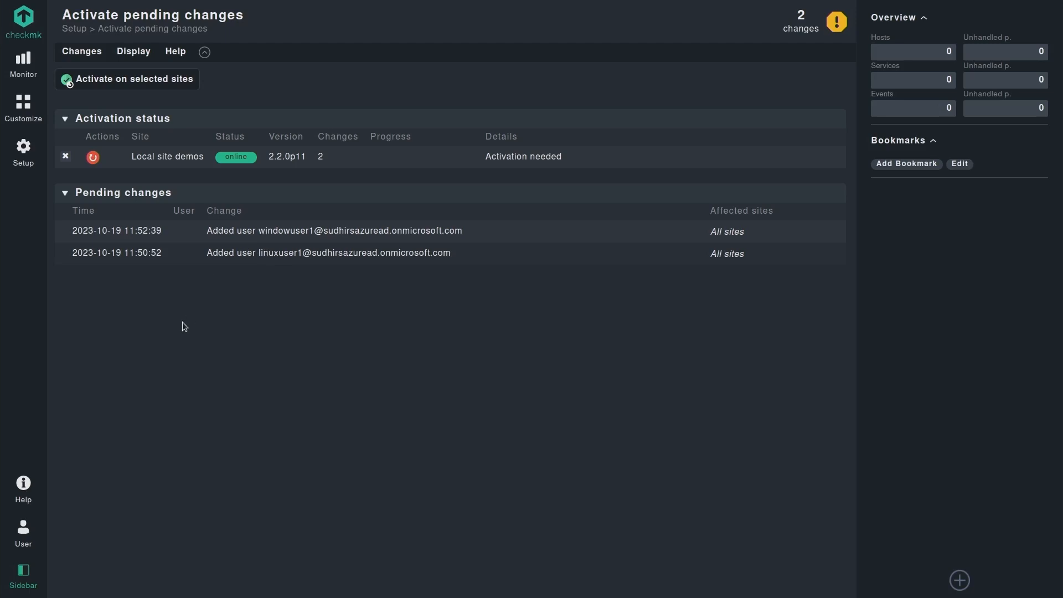
left_click(23, 532)
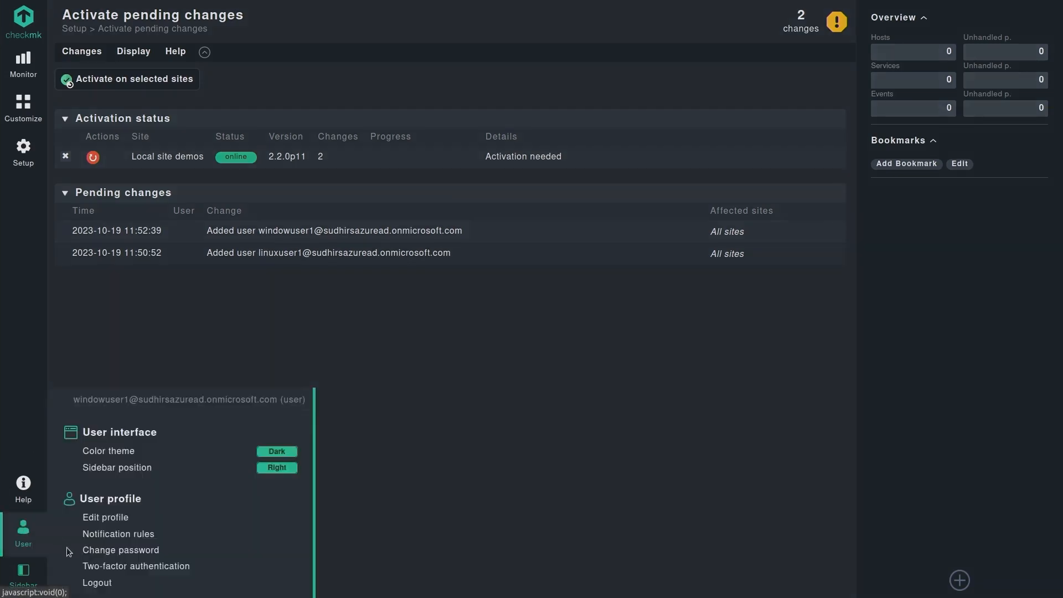
left_click(97, 583)
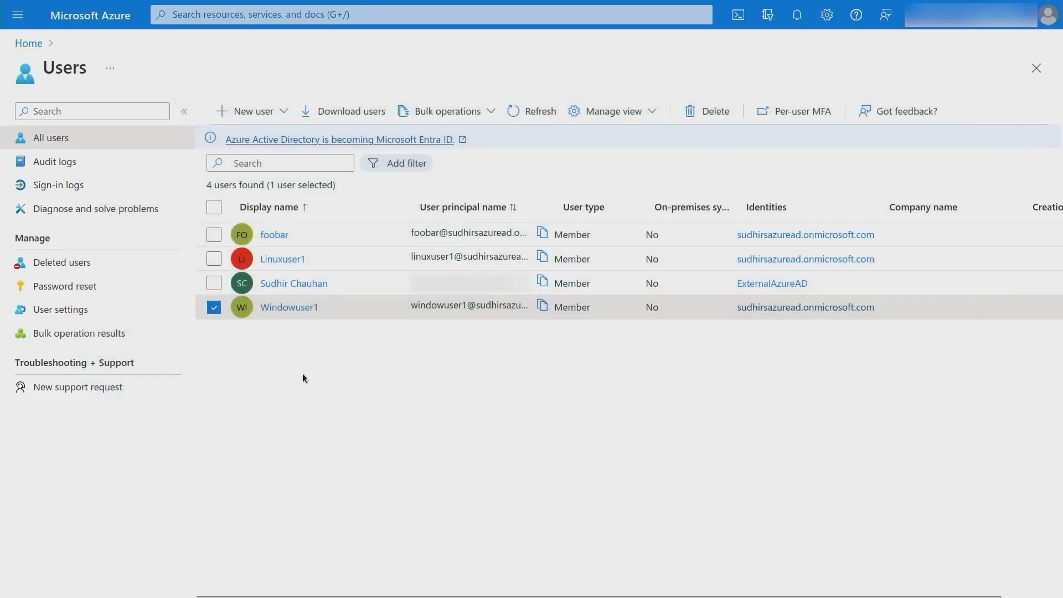
Deselect the second user and copy the foobar user's principal name.
left_click(216, 311)
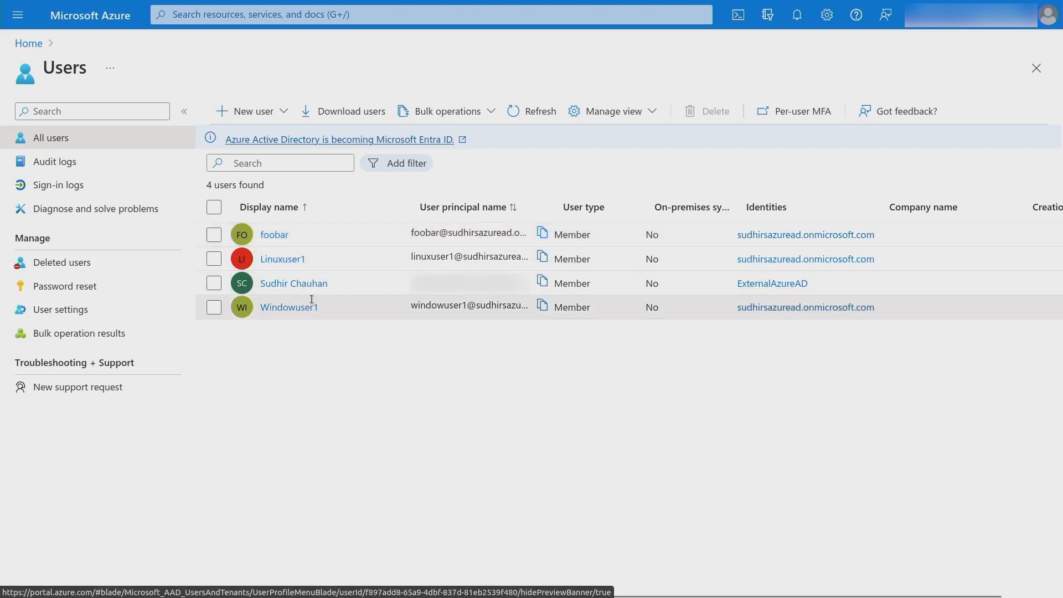
left_click(542, 236)
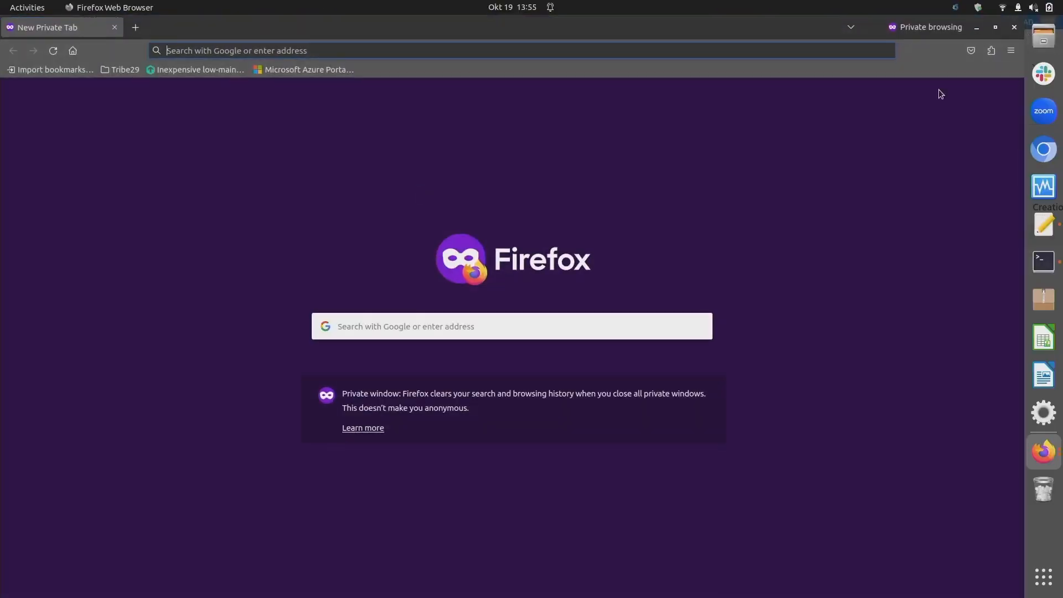
Put Firefox in full screen and raise the page zoom to 133%.
key("F11")
left_click(1050, 35)
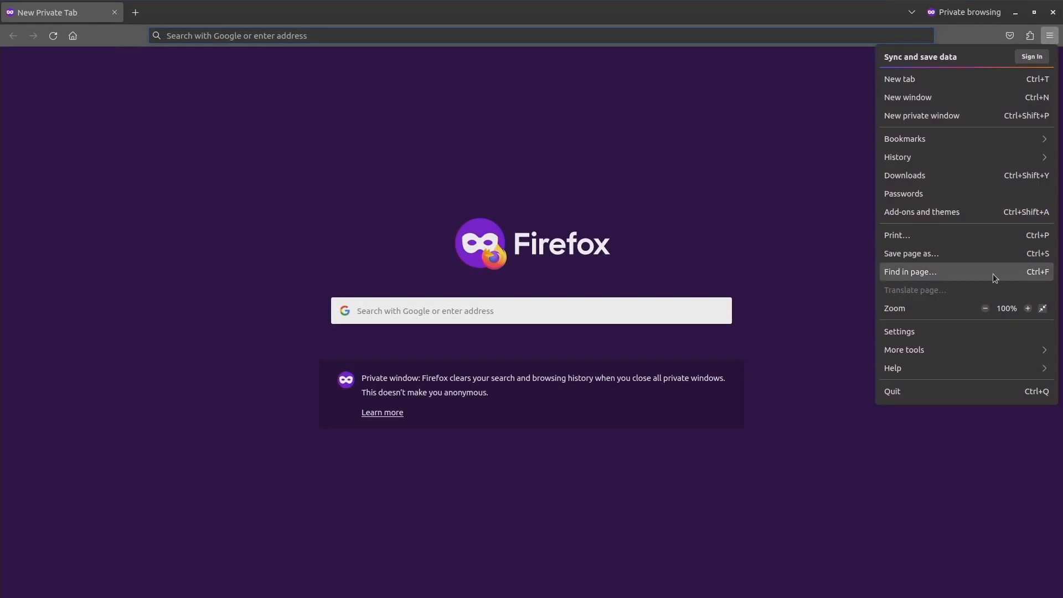
left_click(1029, 309)
left_click(1028, 309)
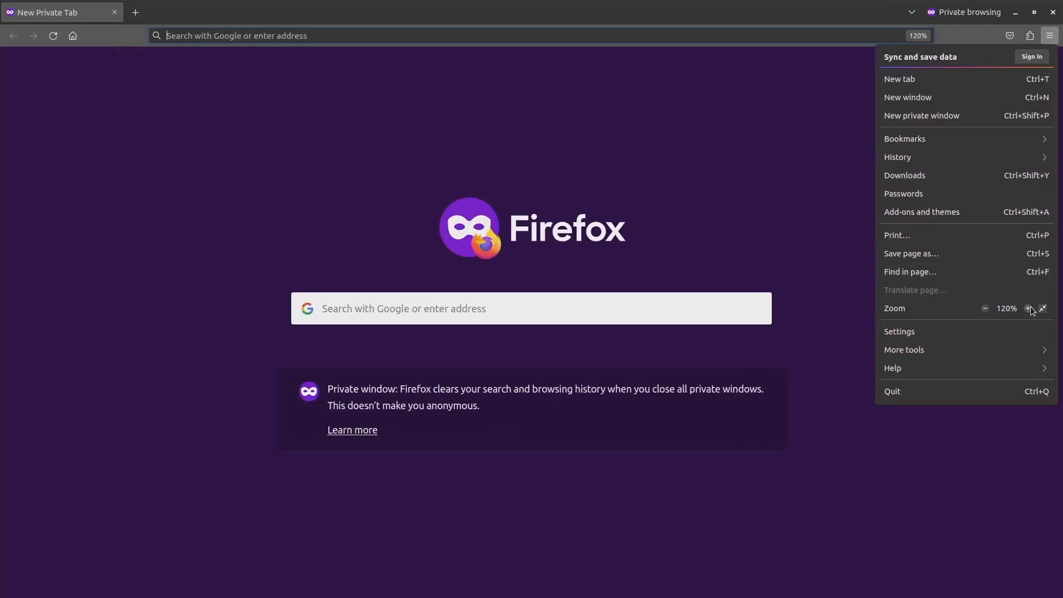
left_click(1030, 309)
left_click(470, 136)
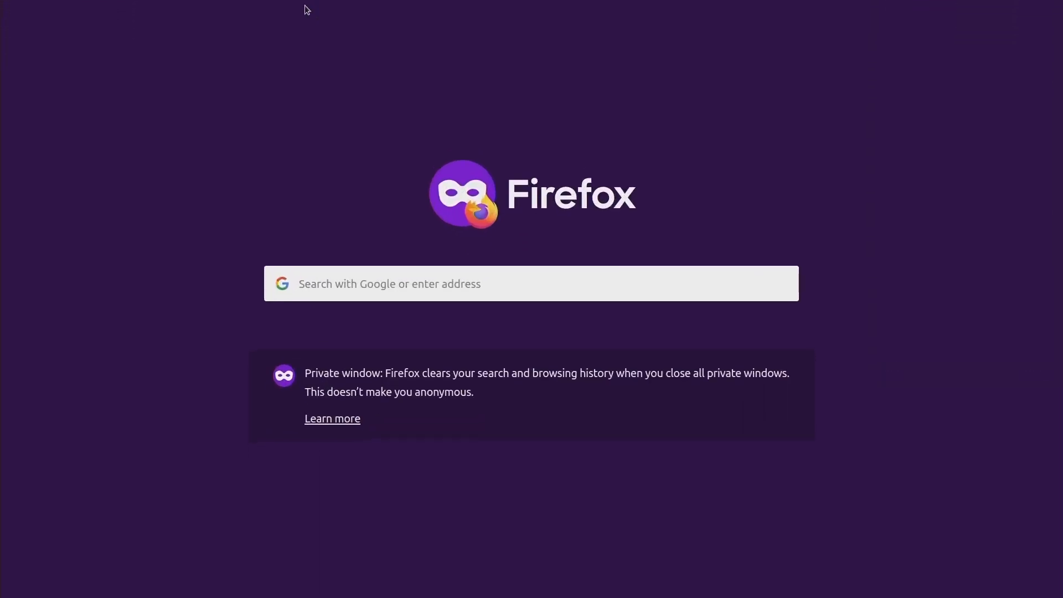
Load the Checkmk login page at demos.aws.checkmk.com/demos.
mouse_move(307, 10)
left_click(307, 34)
type("demo")
key("End")
type("demos")
key("Return")
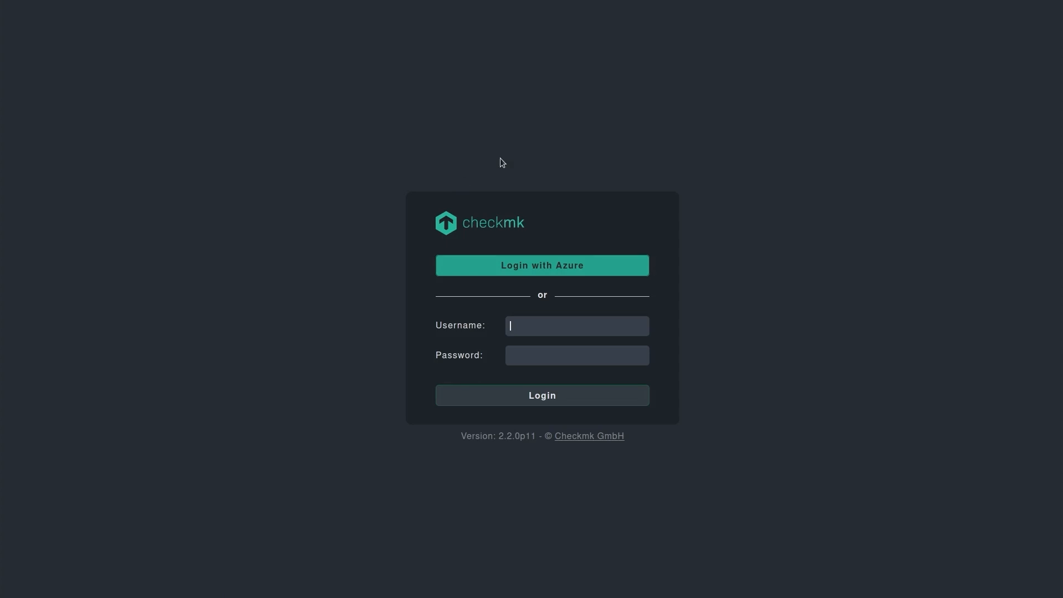
Log in with Azure as the newly emailed user, skipping authenticator setup and staying signed in.
left_click(474, 261)
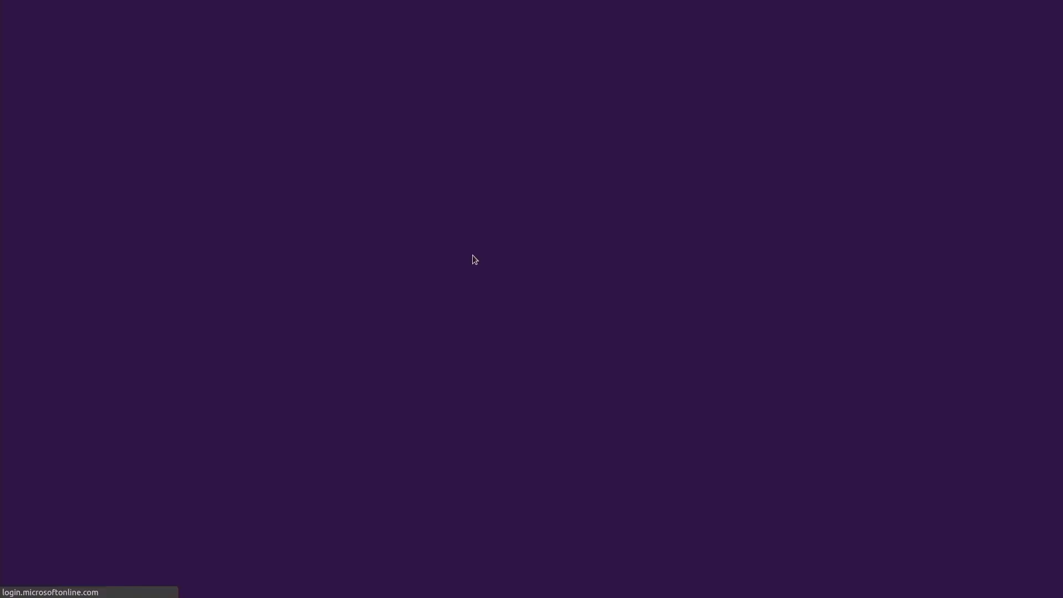
key("ctrl+v")
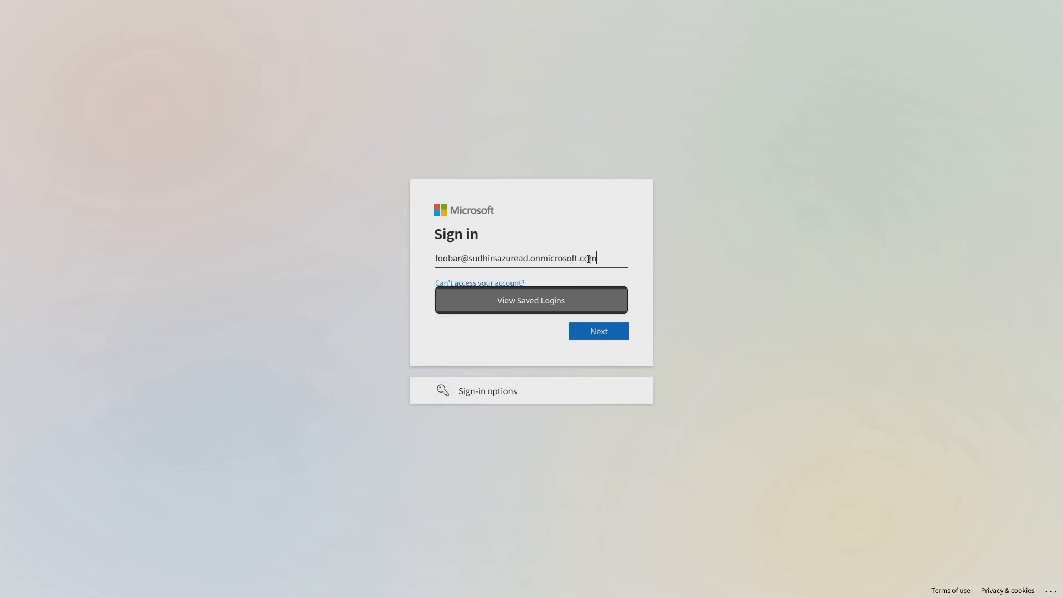
key("Return")
type("•")
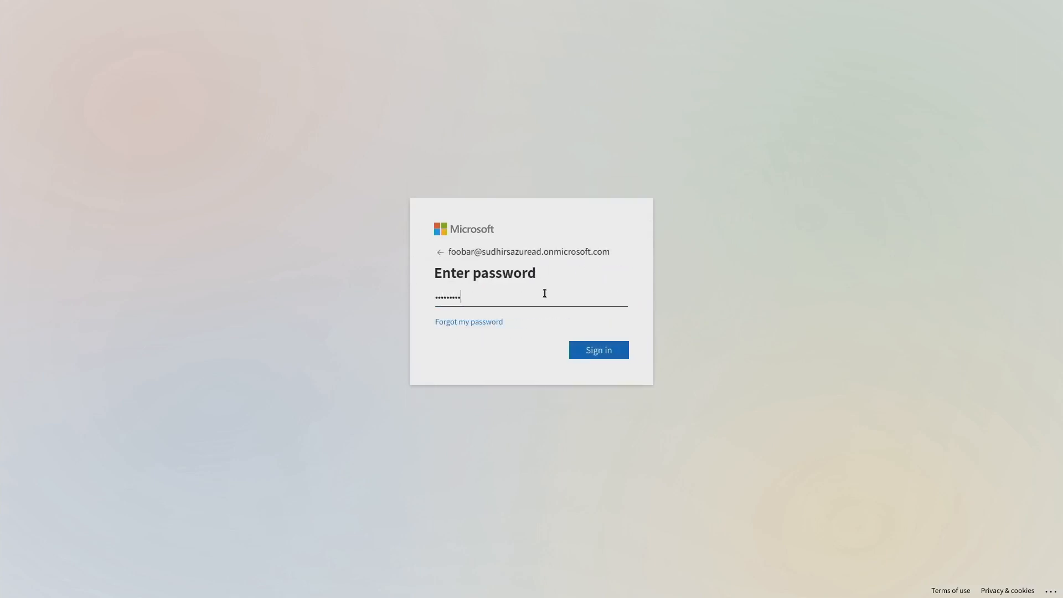
key("Return")
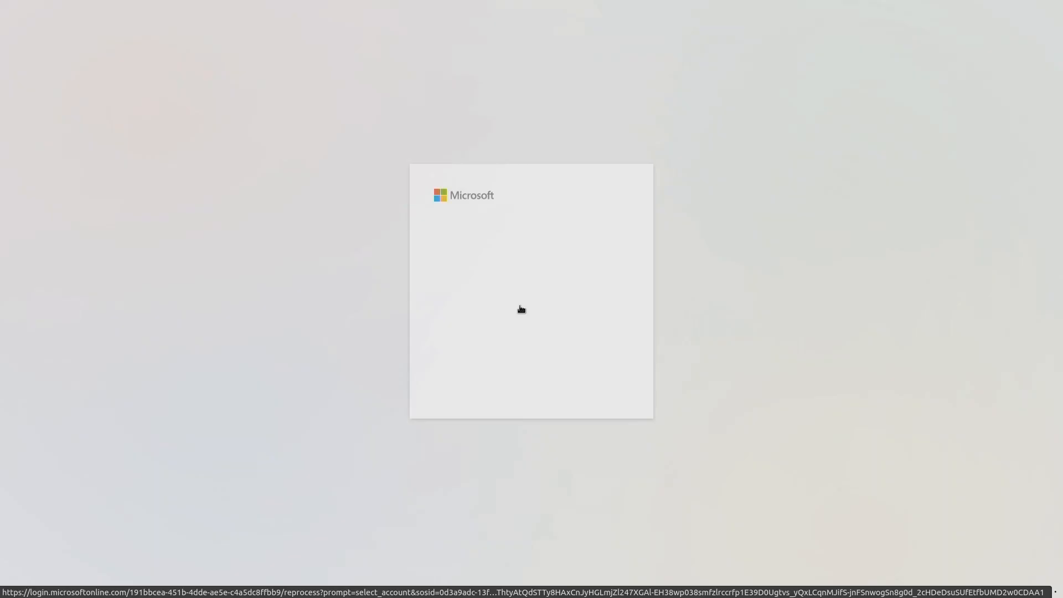
left_click(545, 386)
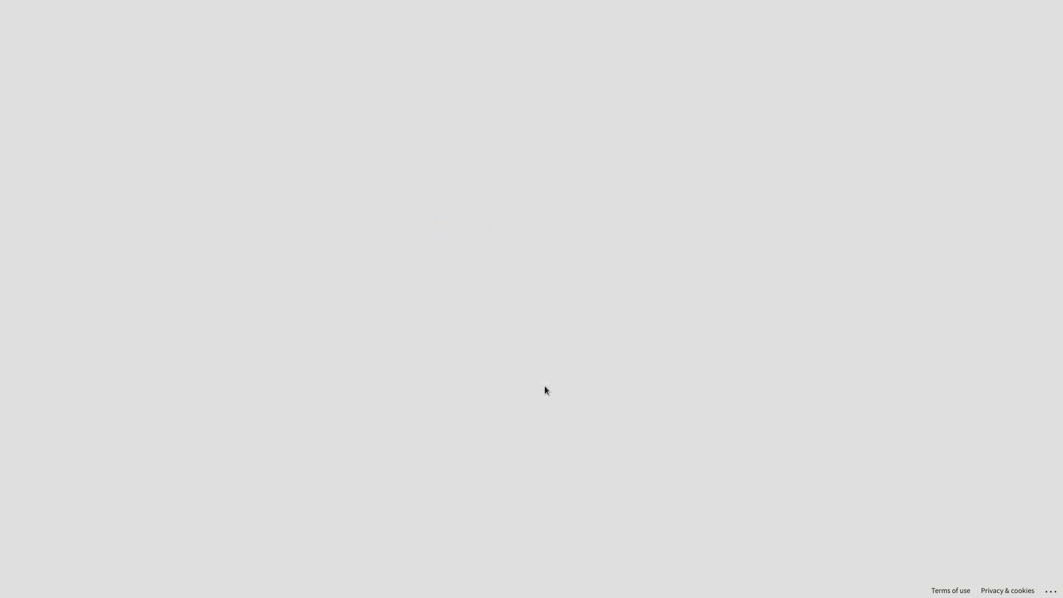
left_click(579, 363)
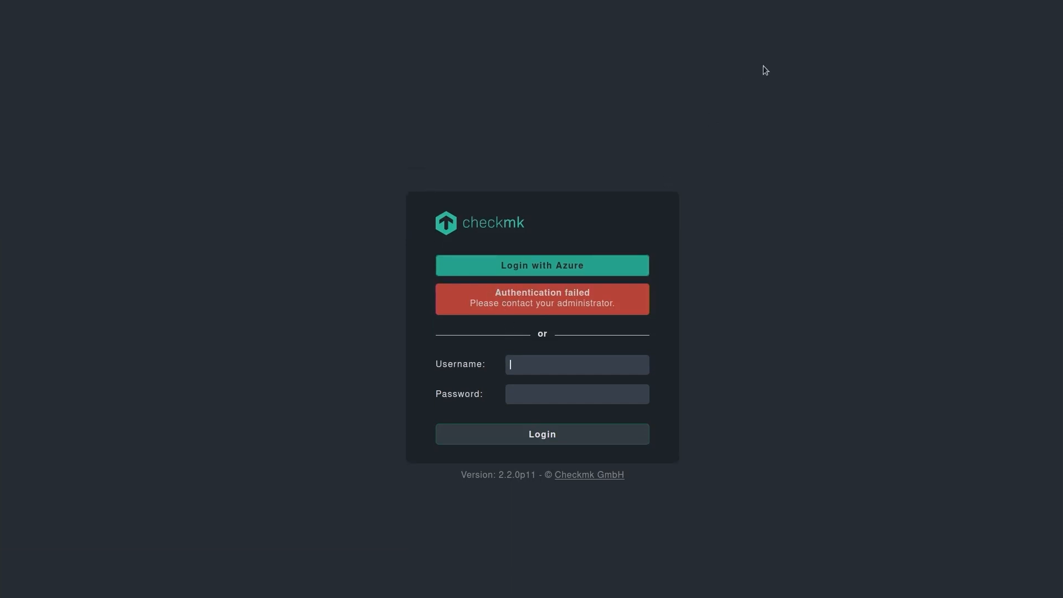
In the terminal, cd into var/log, list its files, and enter less web.log.
key("alt+Tab")
key("alt+Tab")
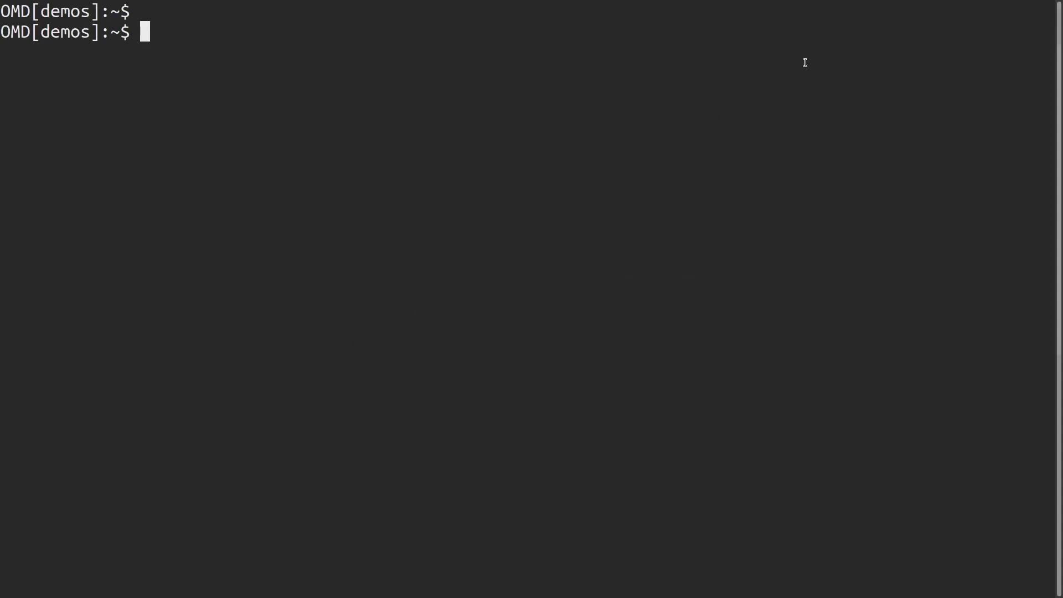
type("d var/log")
key("BackSpace")
key("BackSpace")
key("BackSpace")
key("BackSpace")
key("BackSpace")
key("BackSpace")
key("BackSpace")
key("BackSpace")
key("BackSpace")
type("cd var/log")
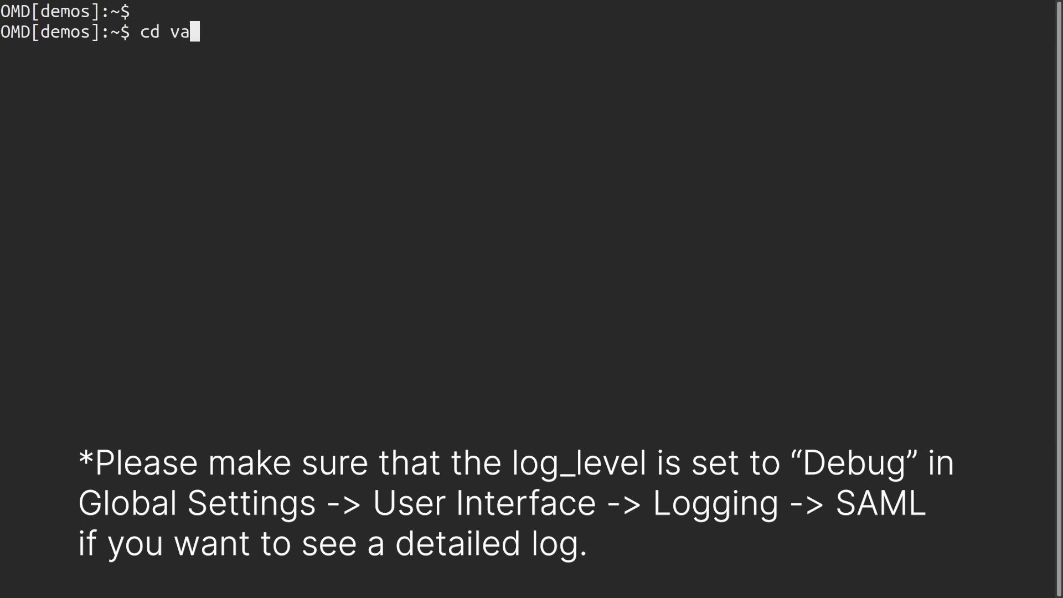
key("Return")
type("ls")
key("Return")
type("less web.log")
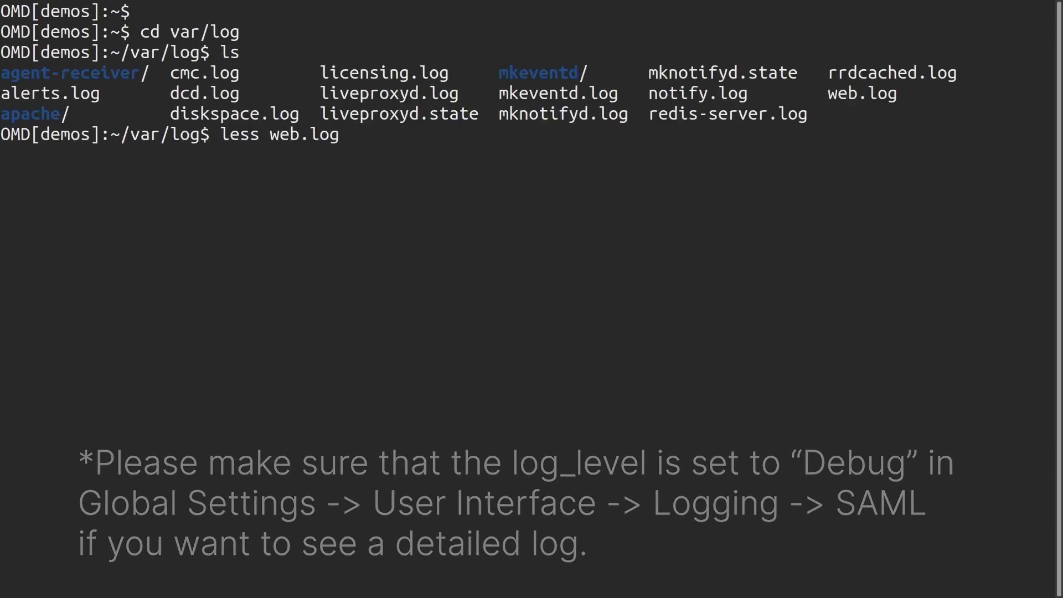
Open web.log in less and page down to the final SAML traceback.
key("Return")
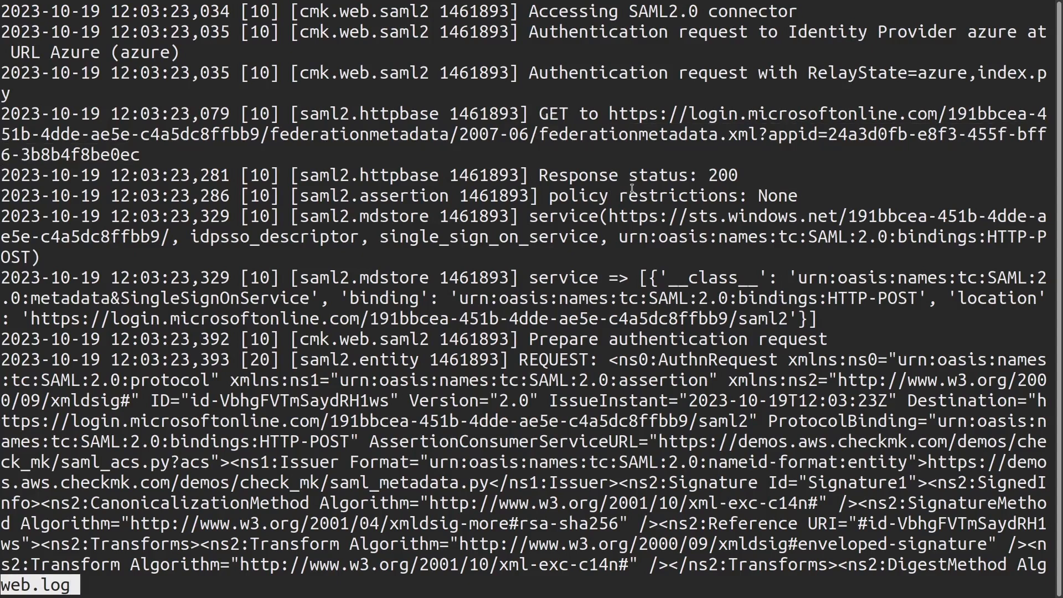
key("Down")
key("Down")
key("Down")
key("Down")
key("Down")
key("Down")
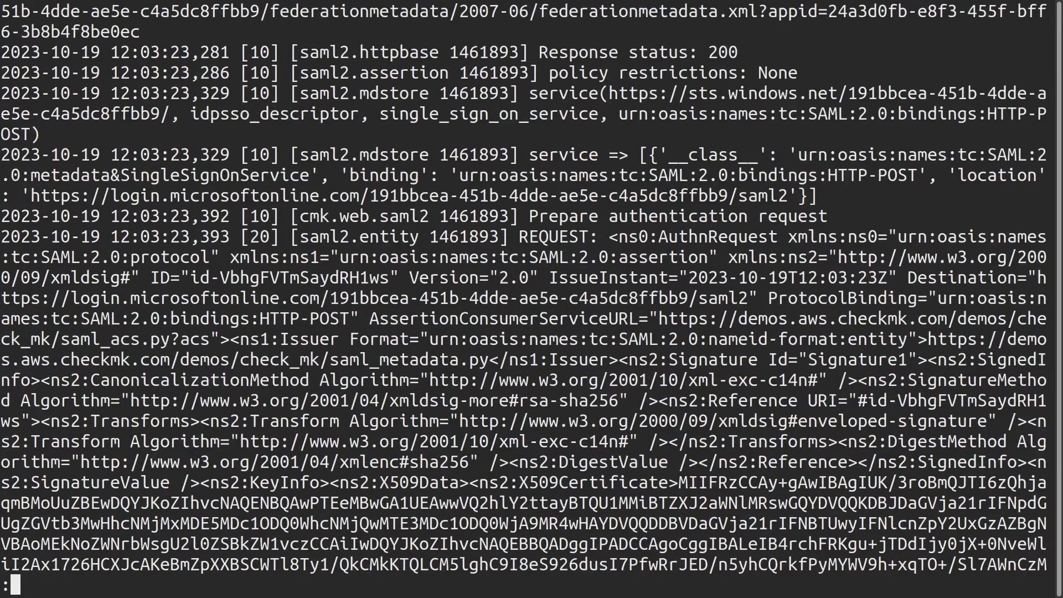
key("Page_Down")
key("Page_Down")
key("Page_Down")
key("Page_Down")
key("Page_Down")
key("Page_Down")
key("Page_Down")
key("Page_Down")
key("Page_Down")
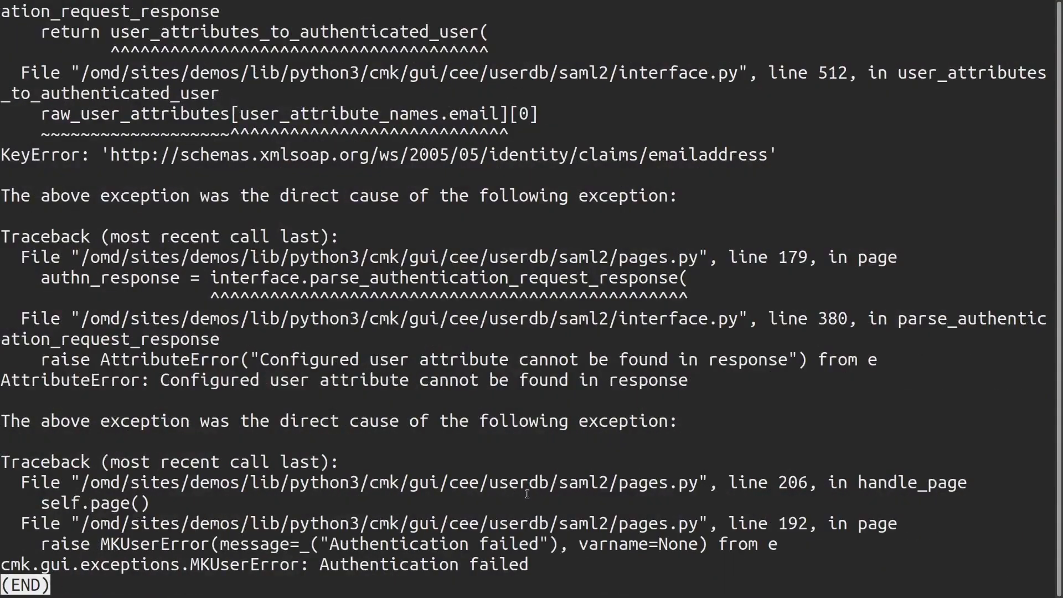
left_click_drag(555, 563, 11, 560)
left_click(19, 559)
Select the KeyError line naming the missing emailaddress claim URL, then return to the Checkmk login page.
left_click_drag(9, 151, 137, 176)
left_click_drag(3, 155, 767, 164)
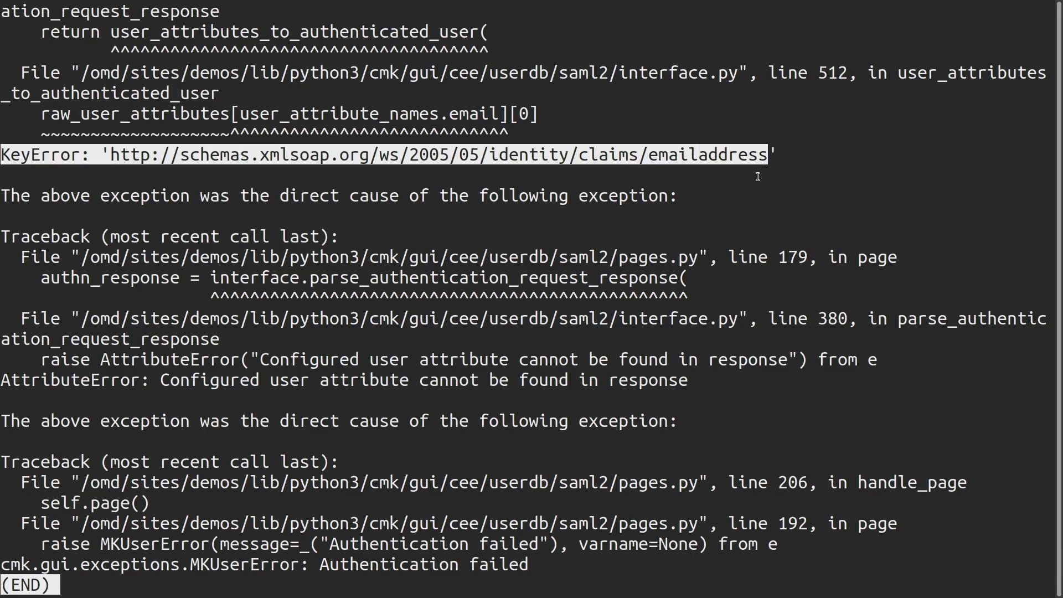
left_click(766, 160)
double_click(774, 149)
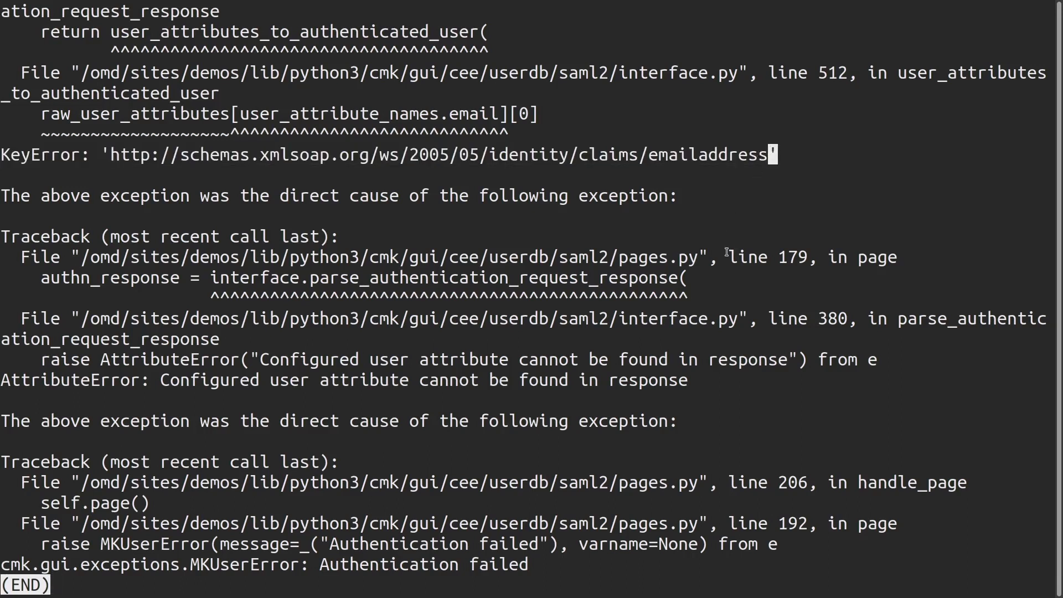
left_click_drag(769, 154, 123, 165)
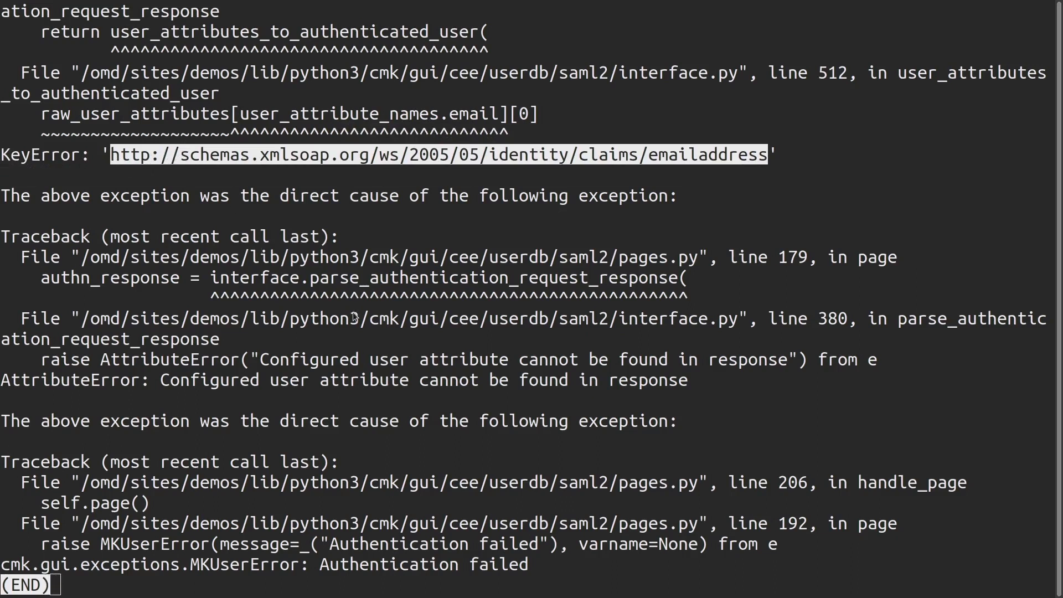
key("alt+Tab")
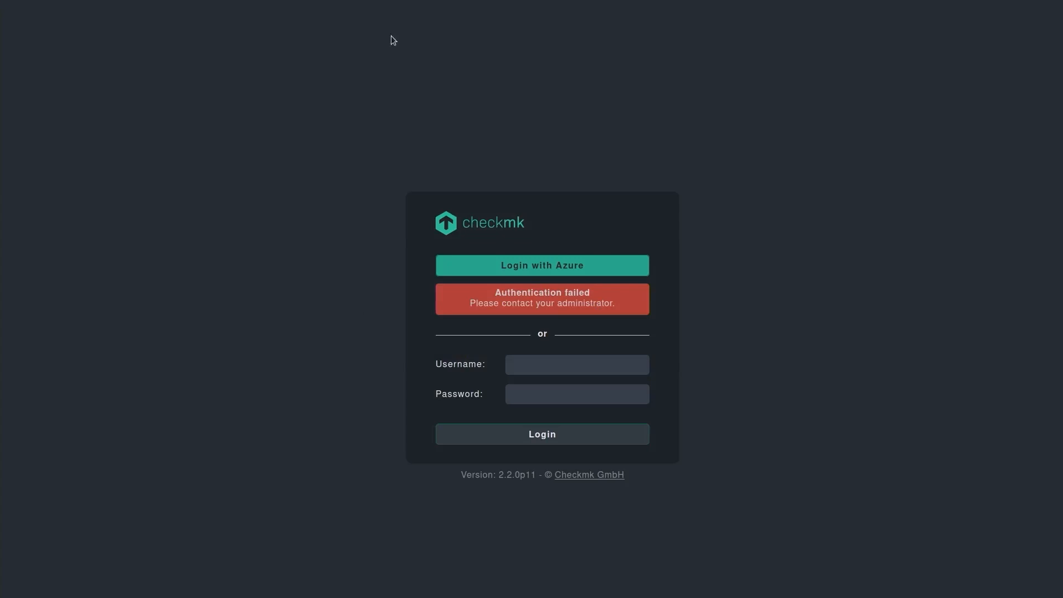
From the Azure Users list, open the foobar user and start editing its properties.
mouse_move(367, 4)
key("alt+Tab")
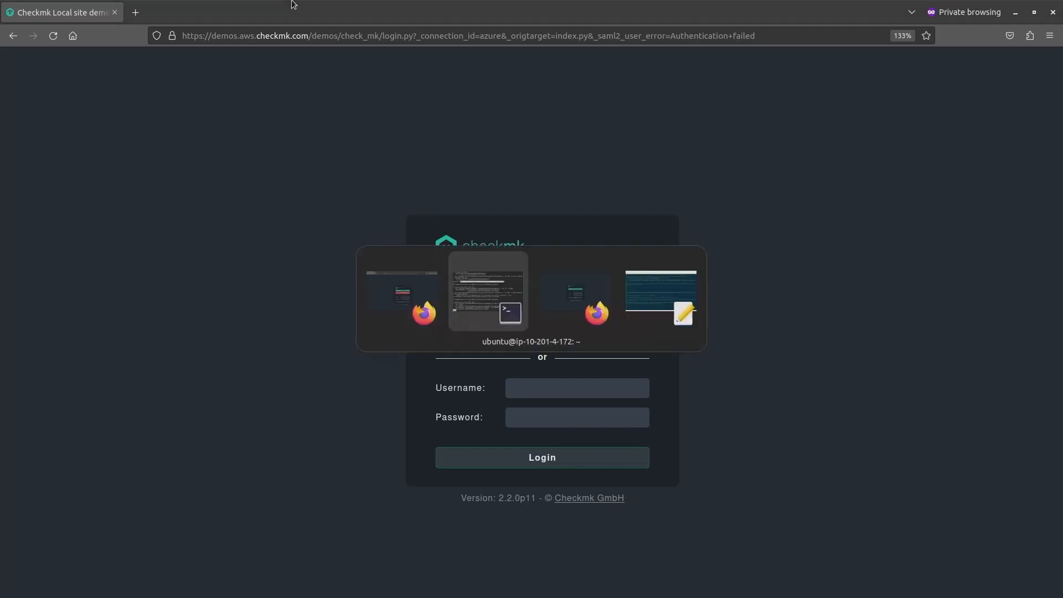
key("Escape")
left_click(180, 10)
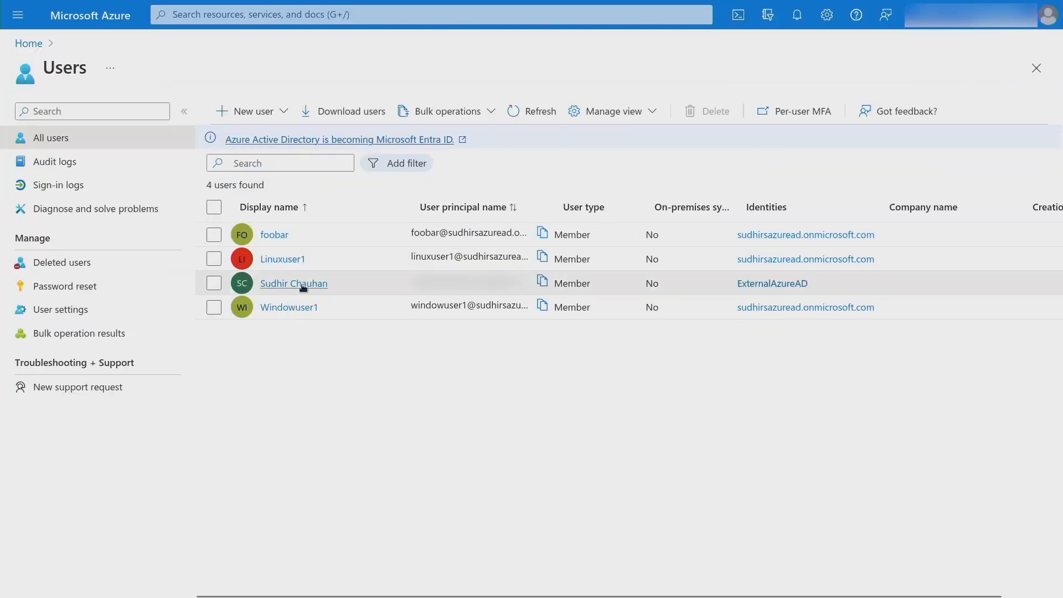
left_click(547, 237)
left_click(274, 235)
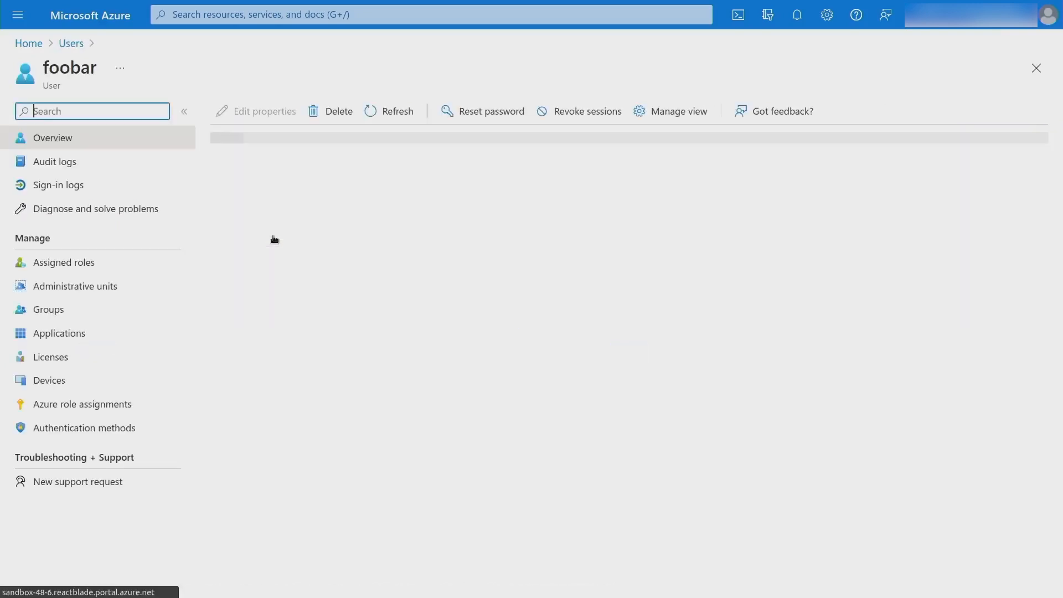
left_click(264, 113)
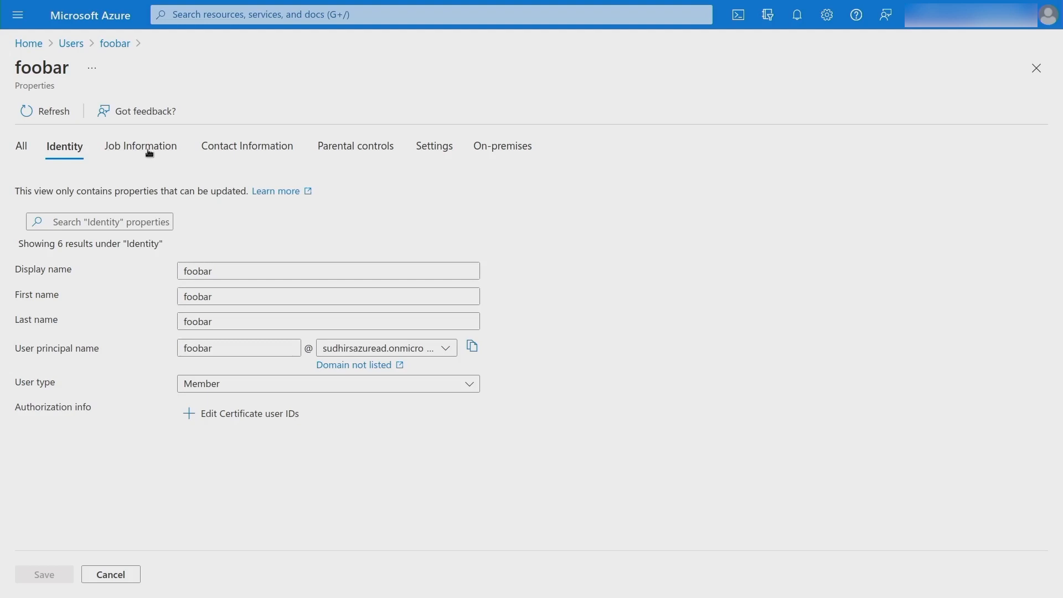
Paste an email address into foobar's Contact Information Email field and save the user.
left_click(225, 147)
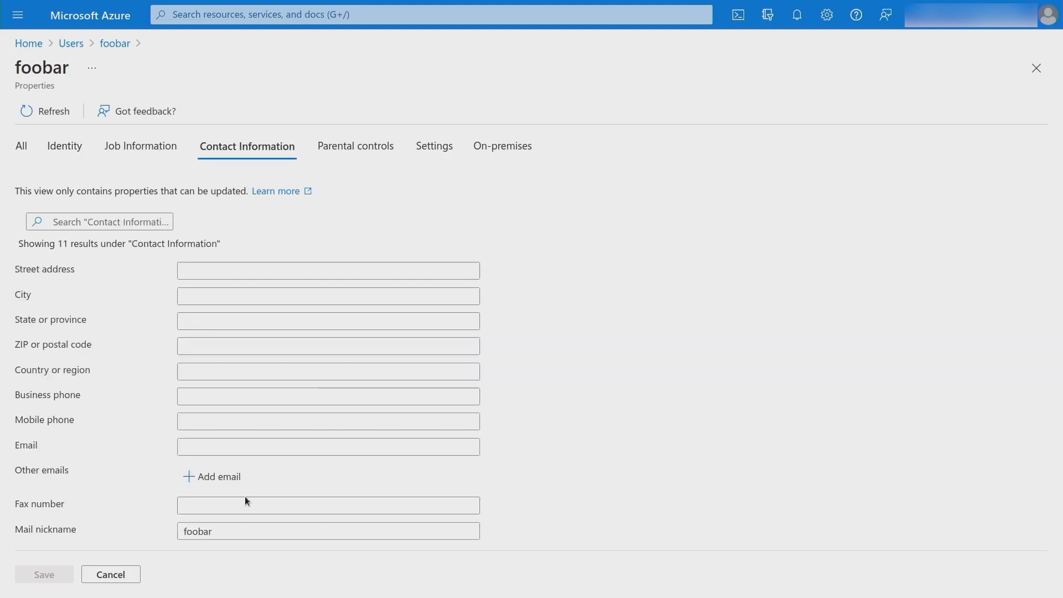
left_click(206, 447)
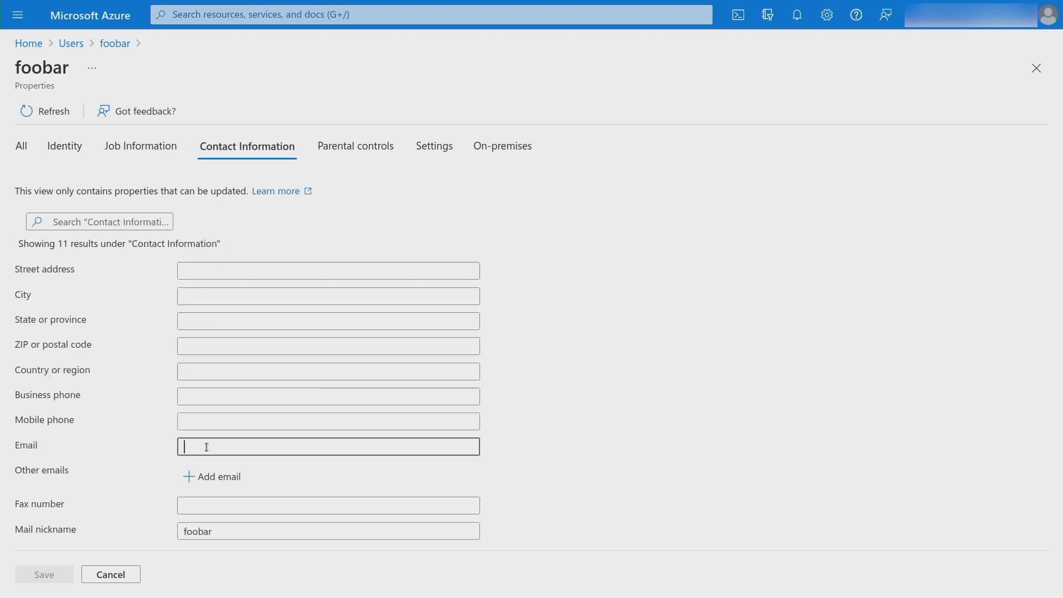
key("ctrl+v")
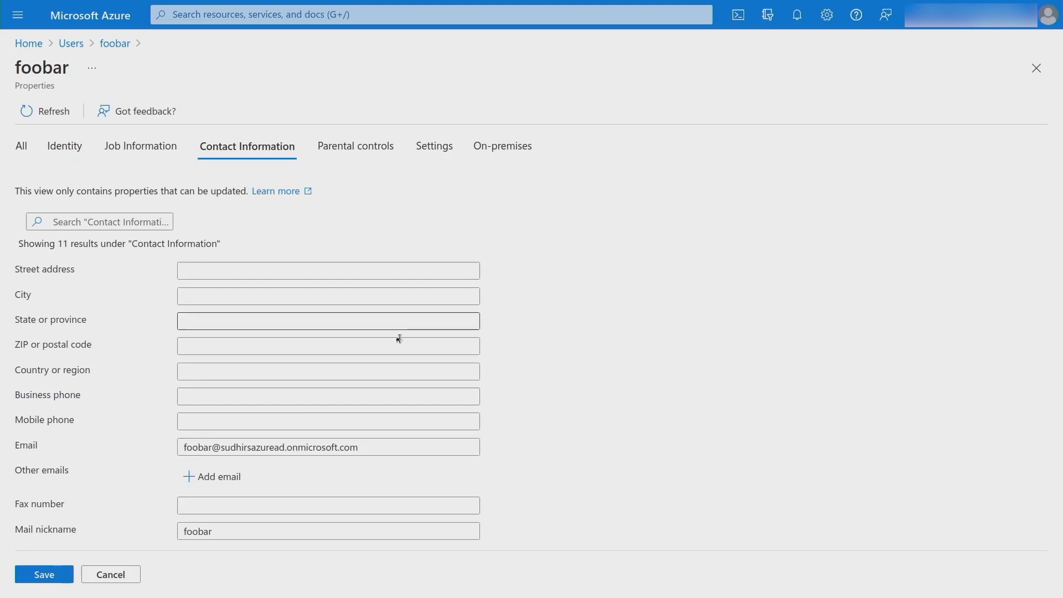
left_click(47, 579)
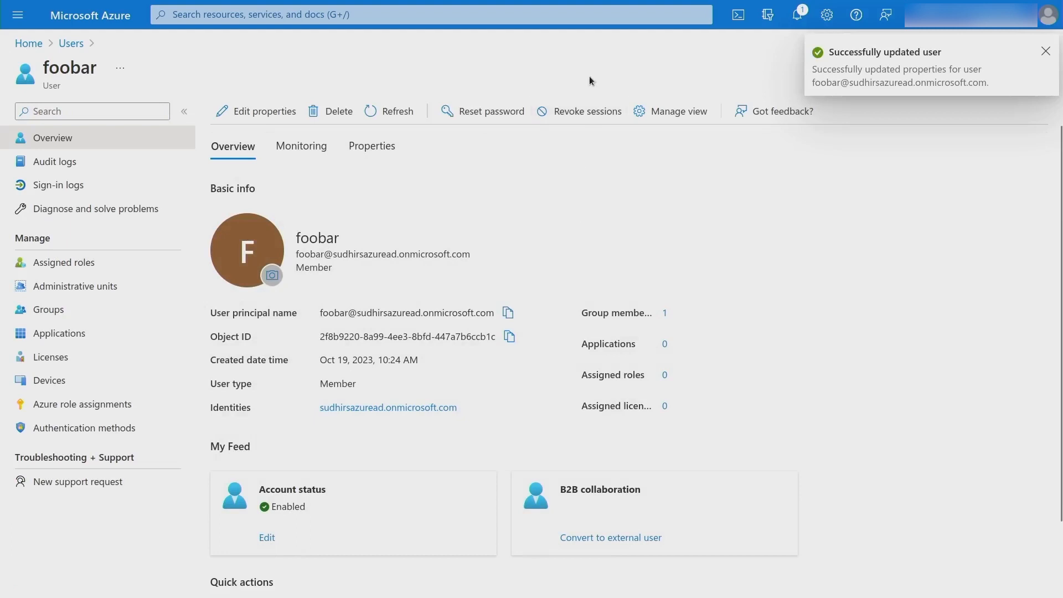
key("alt+Tab")
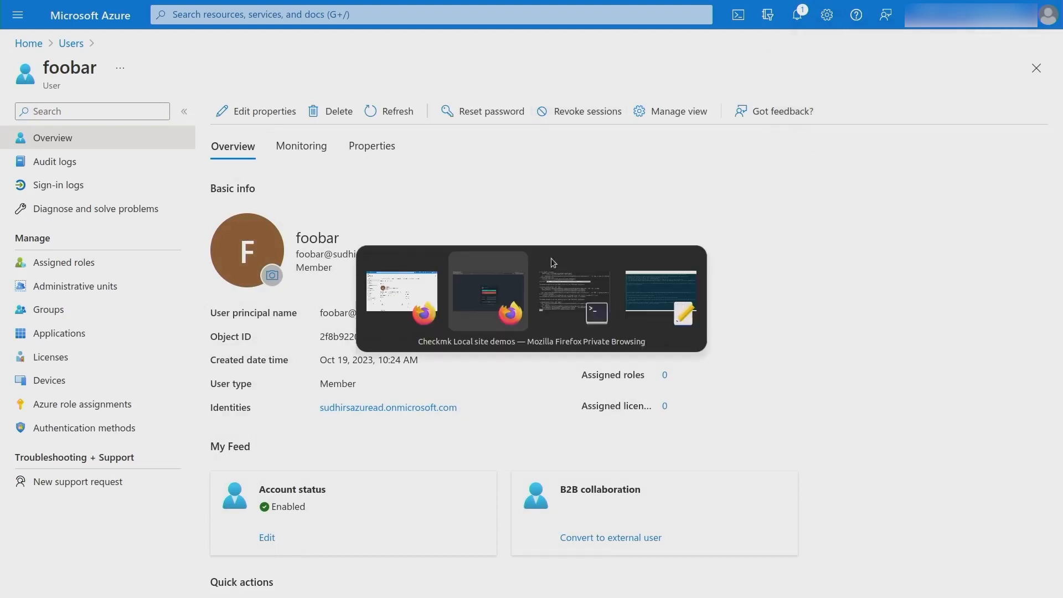
Log in to Checkmk with Azure as foobar, choosing Ask later for security info.
key("F11")
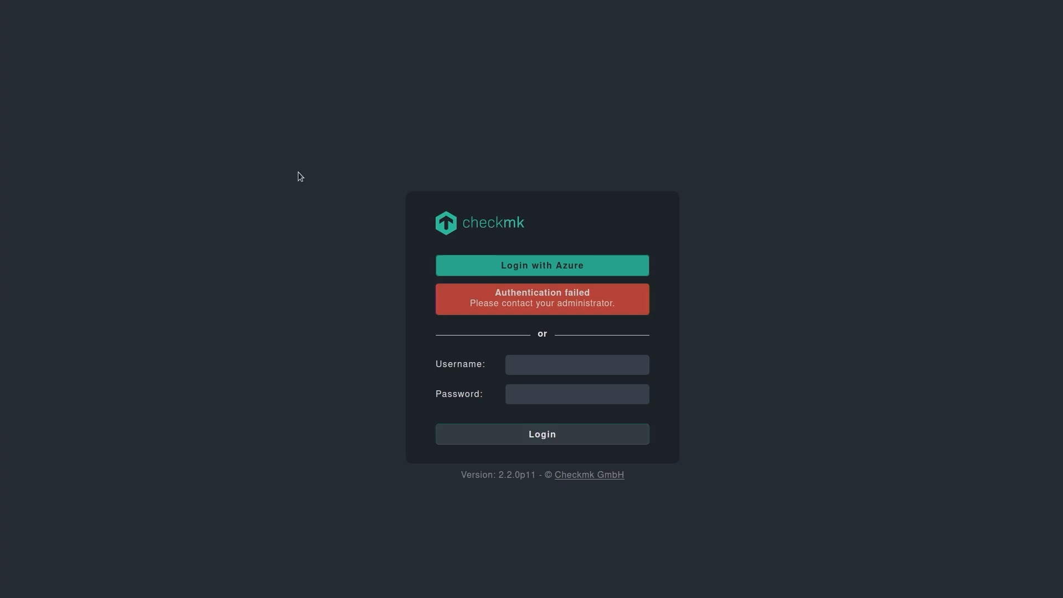
left_click(554, 267)
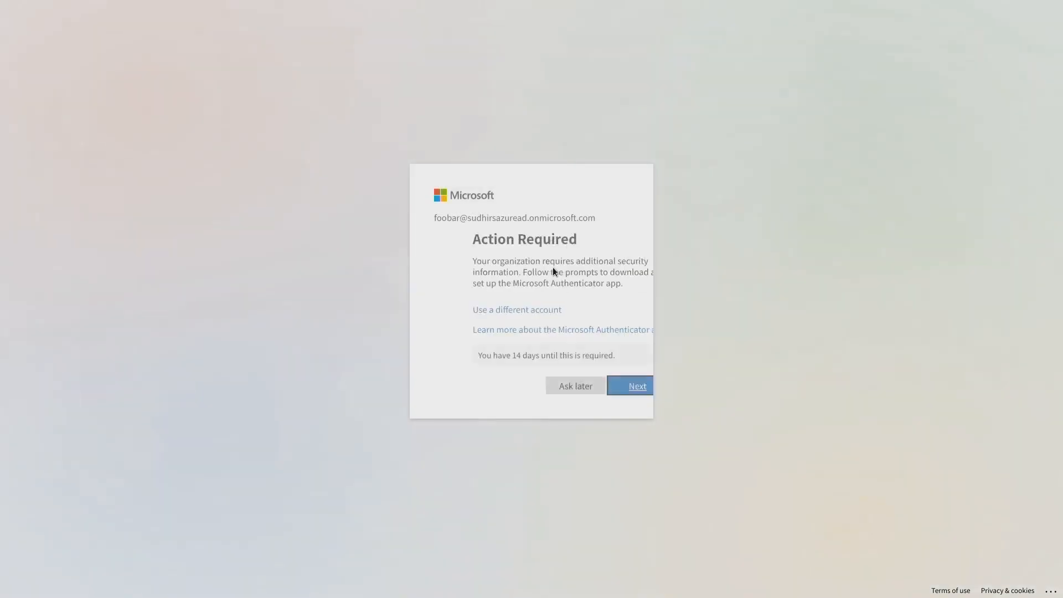
left_click(536, 382)
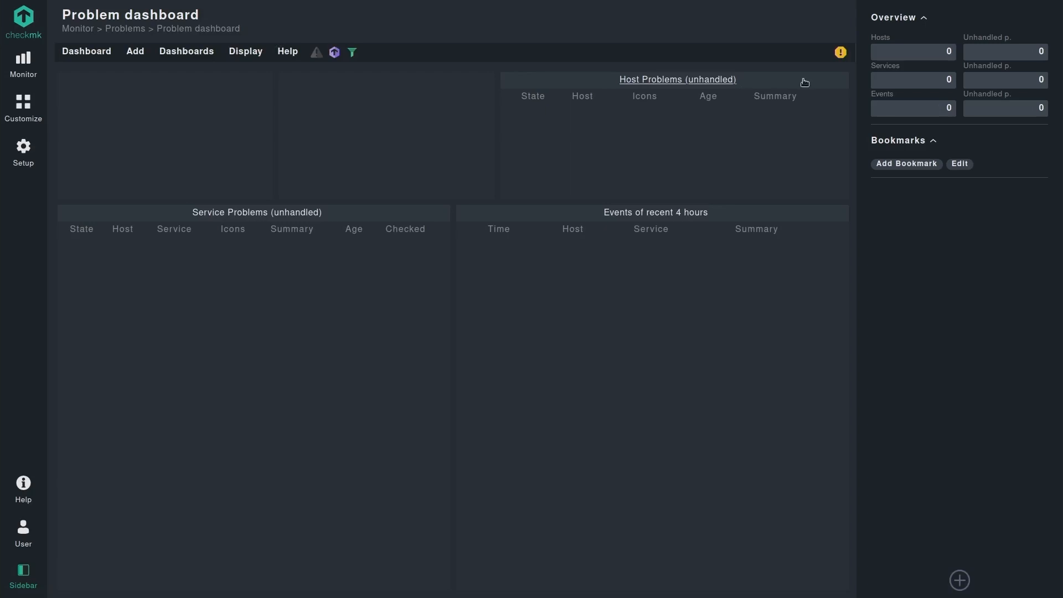
Show the pending changes listing the newly added foobar Azure user.
left_click(840, 52)
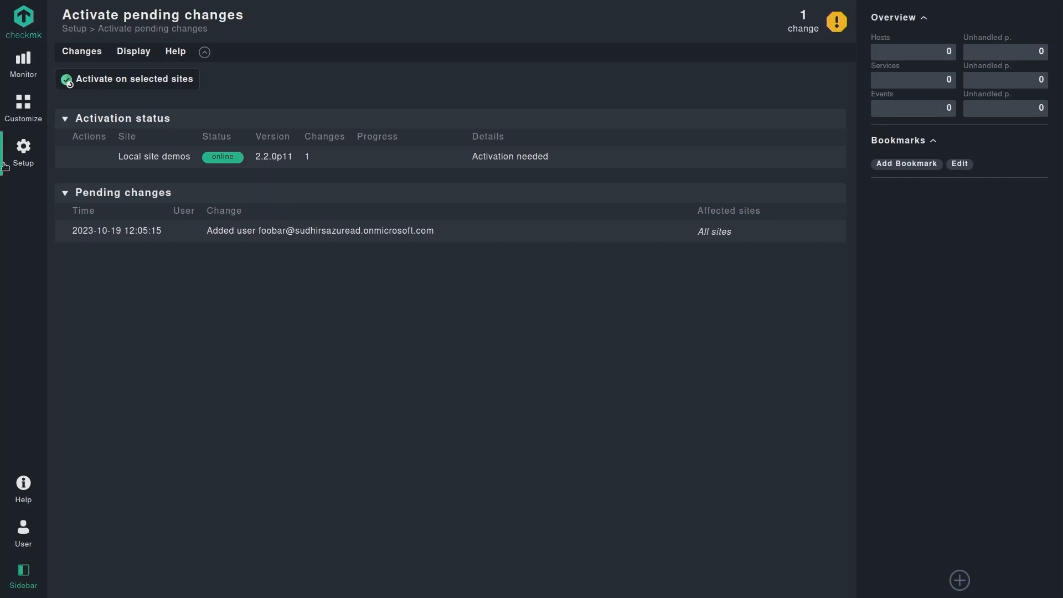
Find the Logging global setting via setup search 'lo' and reset it to defaults.
left_click(24, 151)
type("loggi")
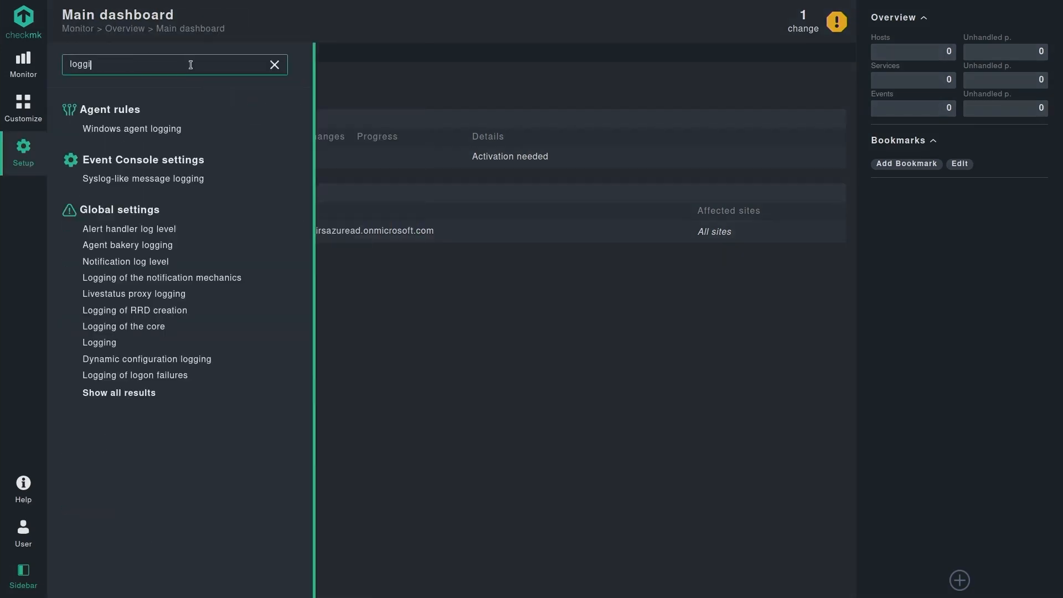
left_click(102, 345)
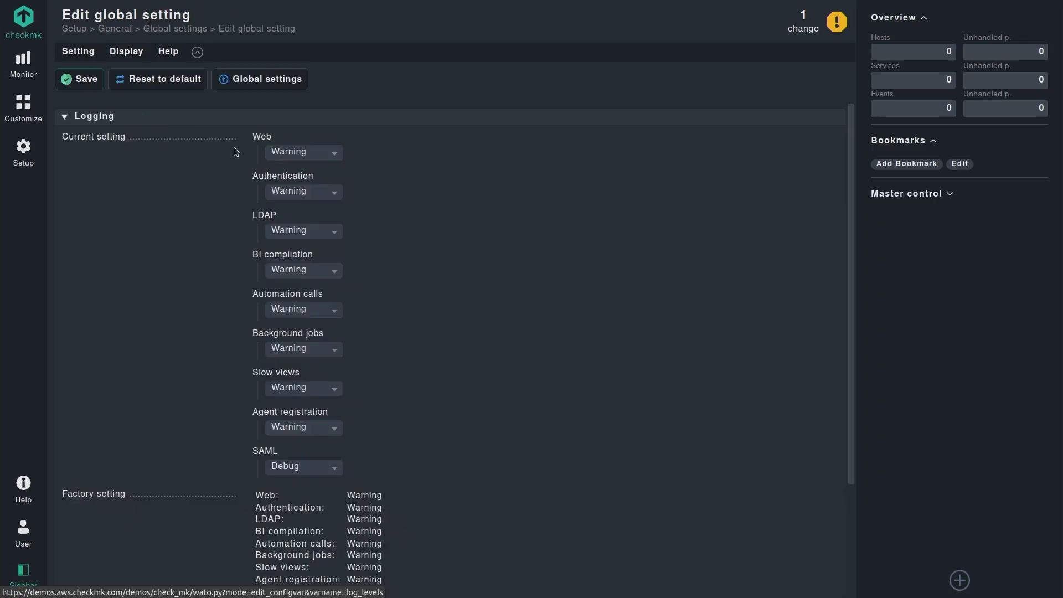
left_click(160, 79)
left_click(126, 140)
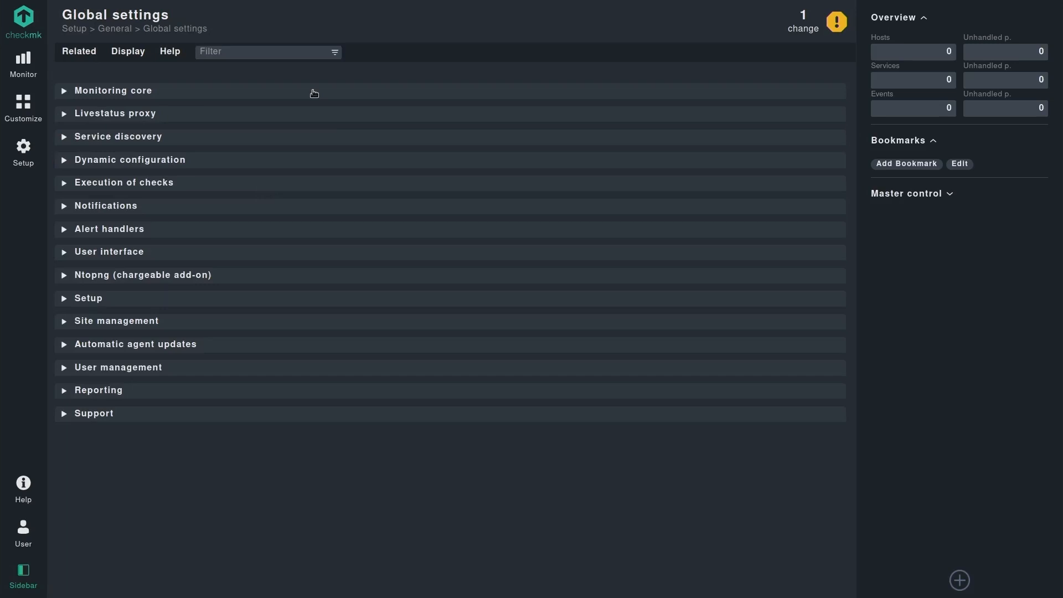
Activate the pending foobar user change on site demos.
left_click(803, 26)
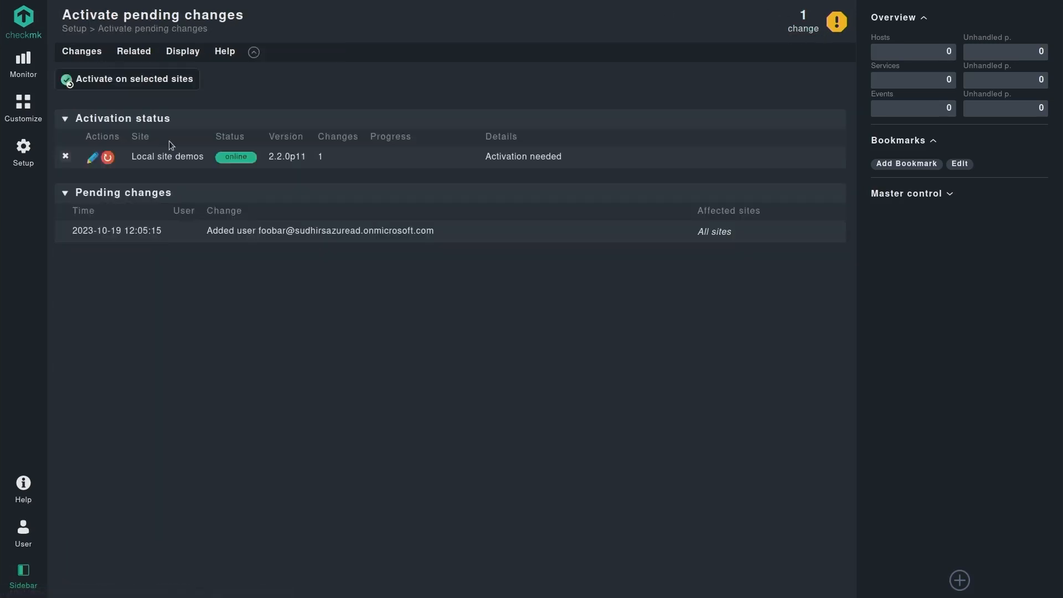
left_click(140, 77)
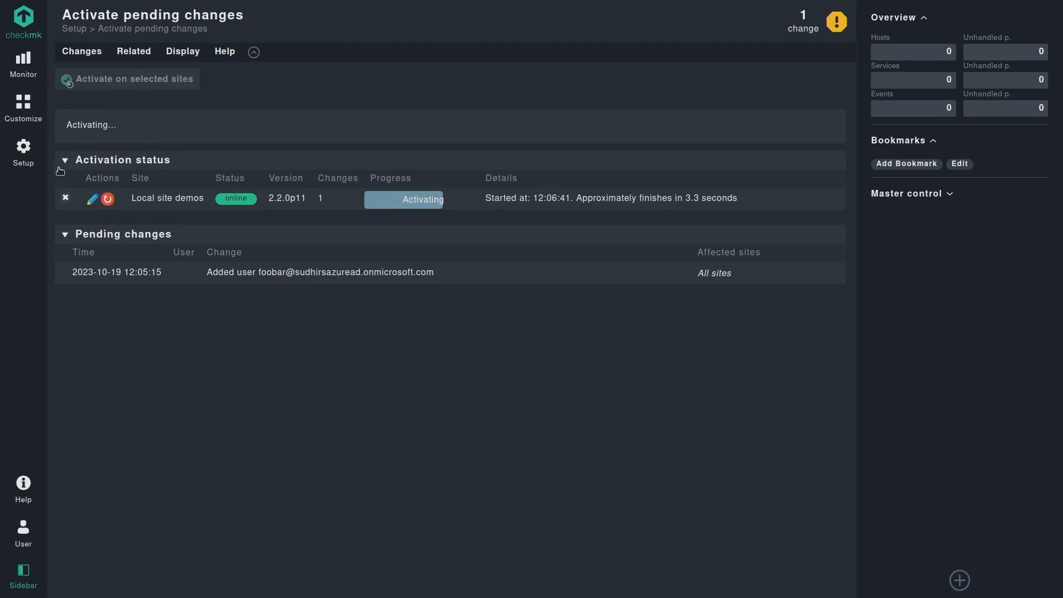
left_click(34, 163)
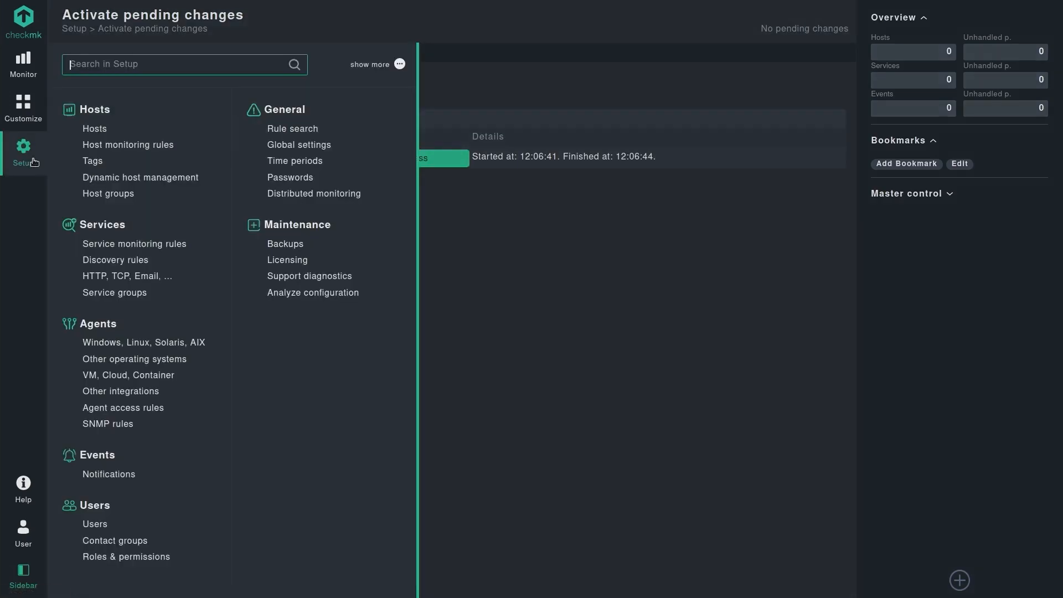
Open the foobar user's edit page from Users, showing Normal monitoring user role and Linux Admins group.
type("users")
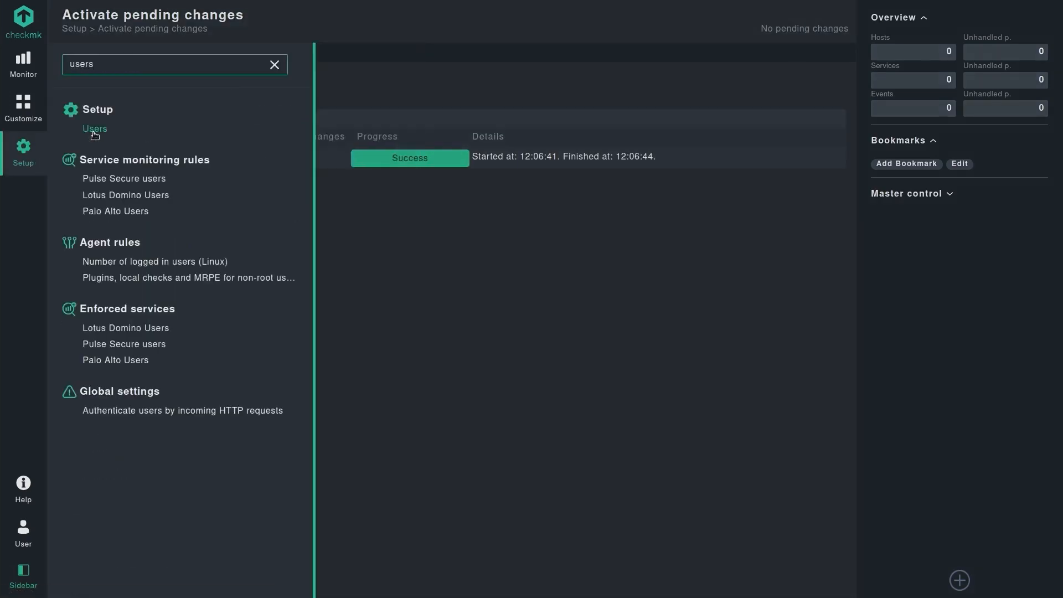
left_click(95, 130)
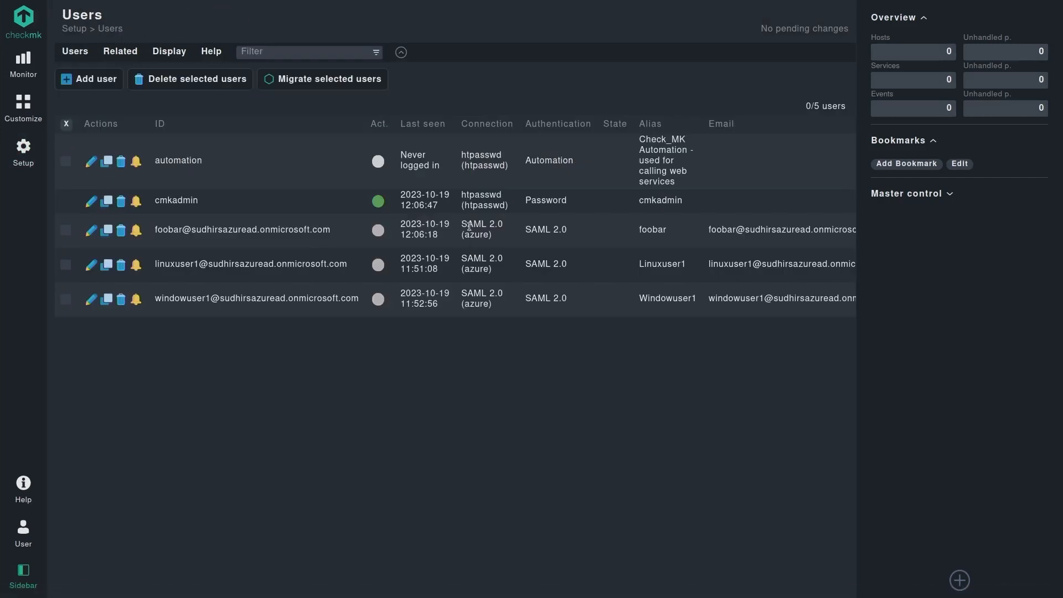
left_click(92, 230)
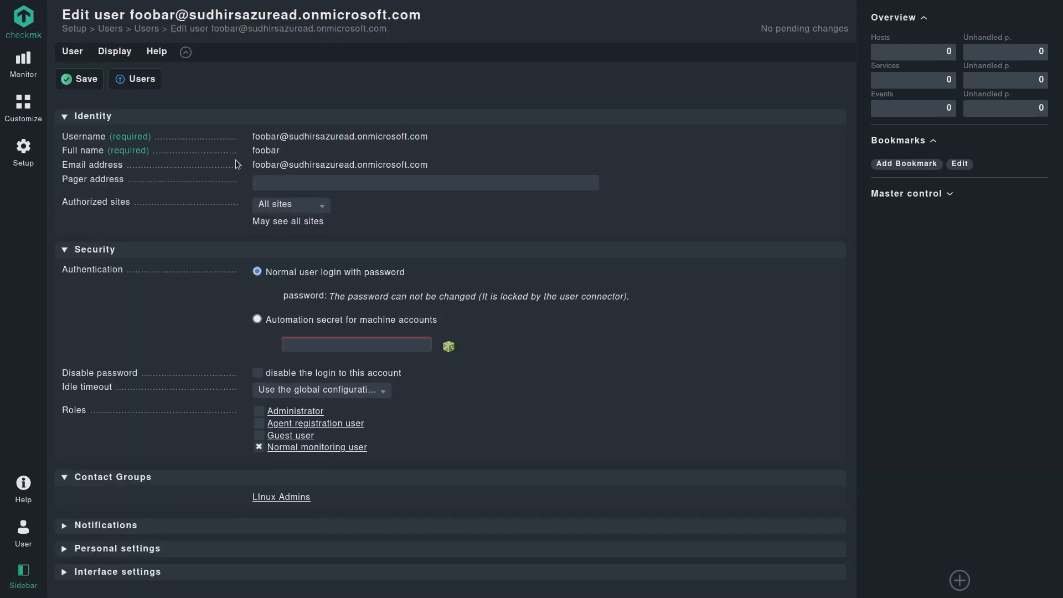
scroll(213, 224, "down", 1)
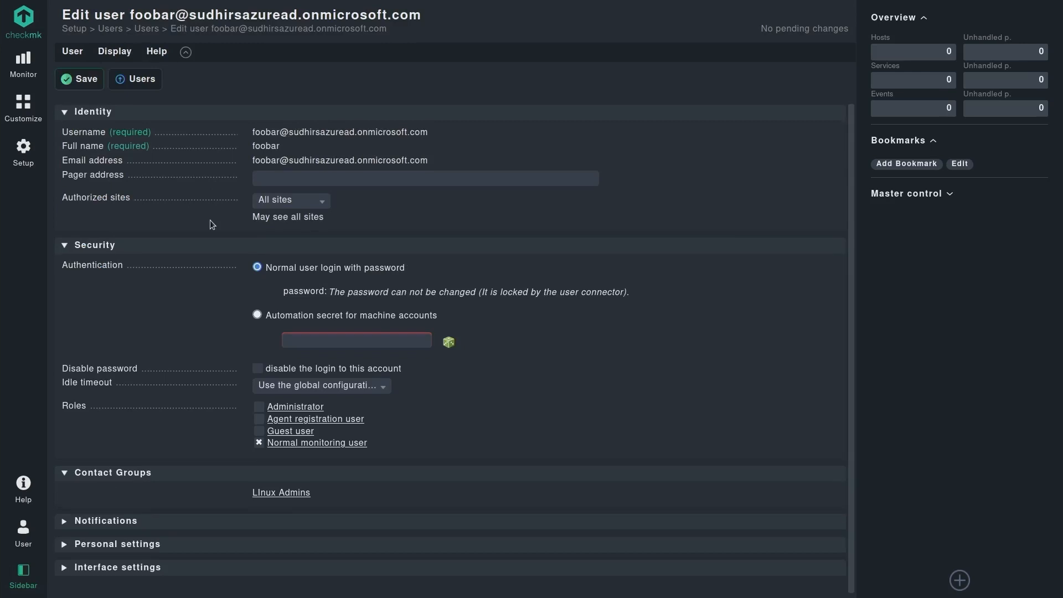